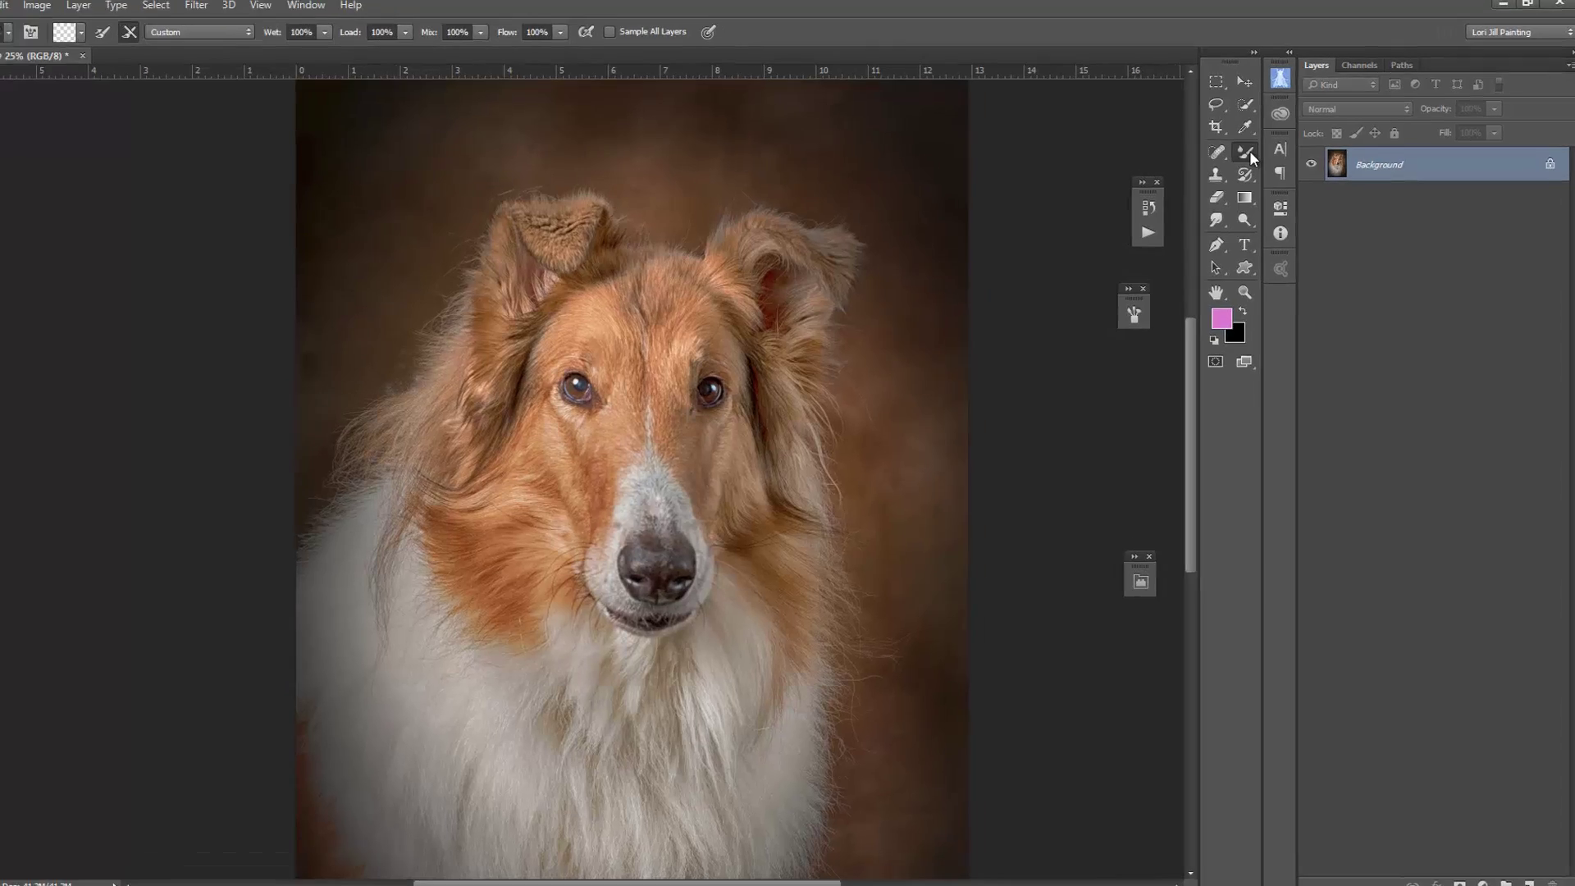
Step: Switch from the brush tool group to the Mixer Brush Tool
{"action": "right_click", "coordinate": [1257, 151]}
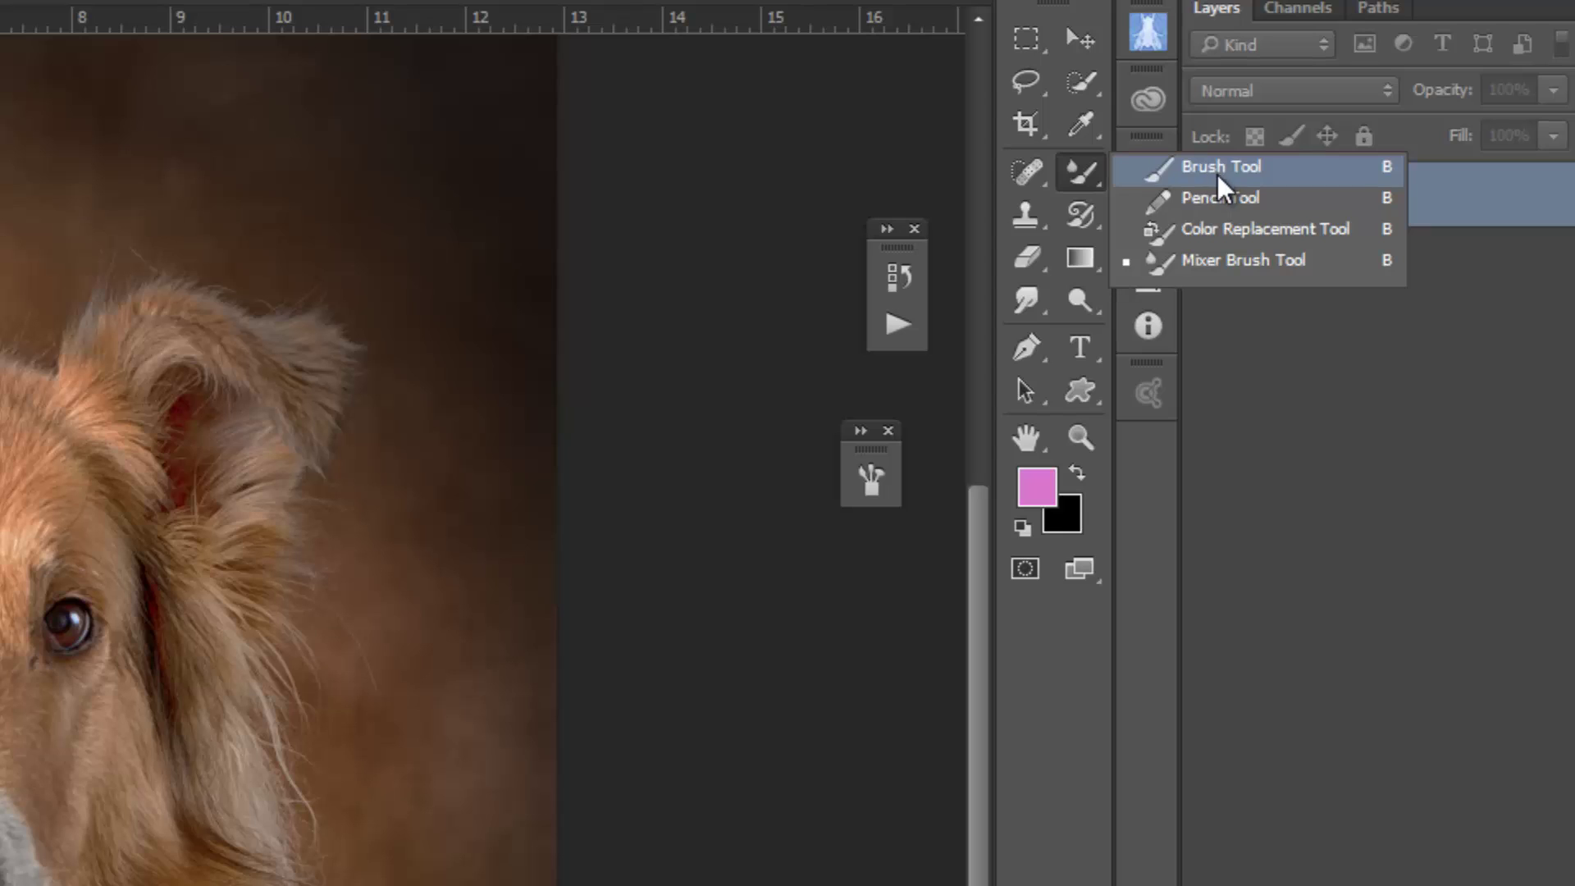
{"action": "left_click", "coordinate": [1226, 263]}
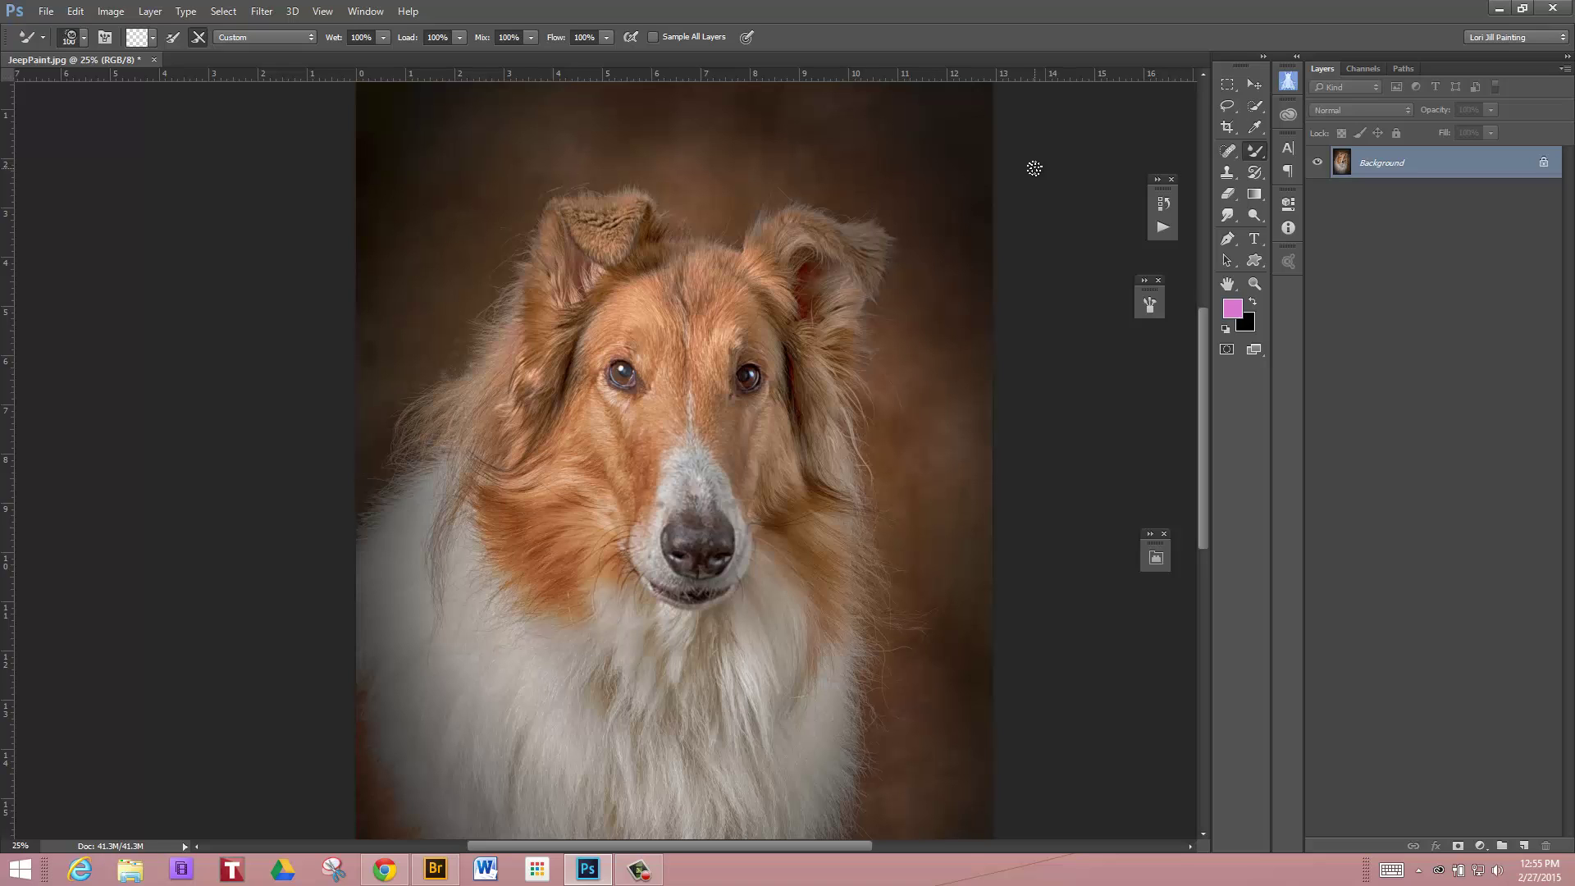
Step: Duplicate the photo onto Layer 1 and load the Mixer Brush with the pink colour
{"action": "key", "text": "ctrl+j"}
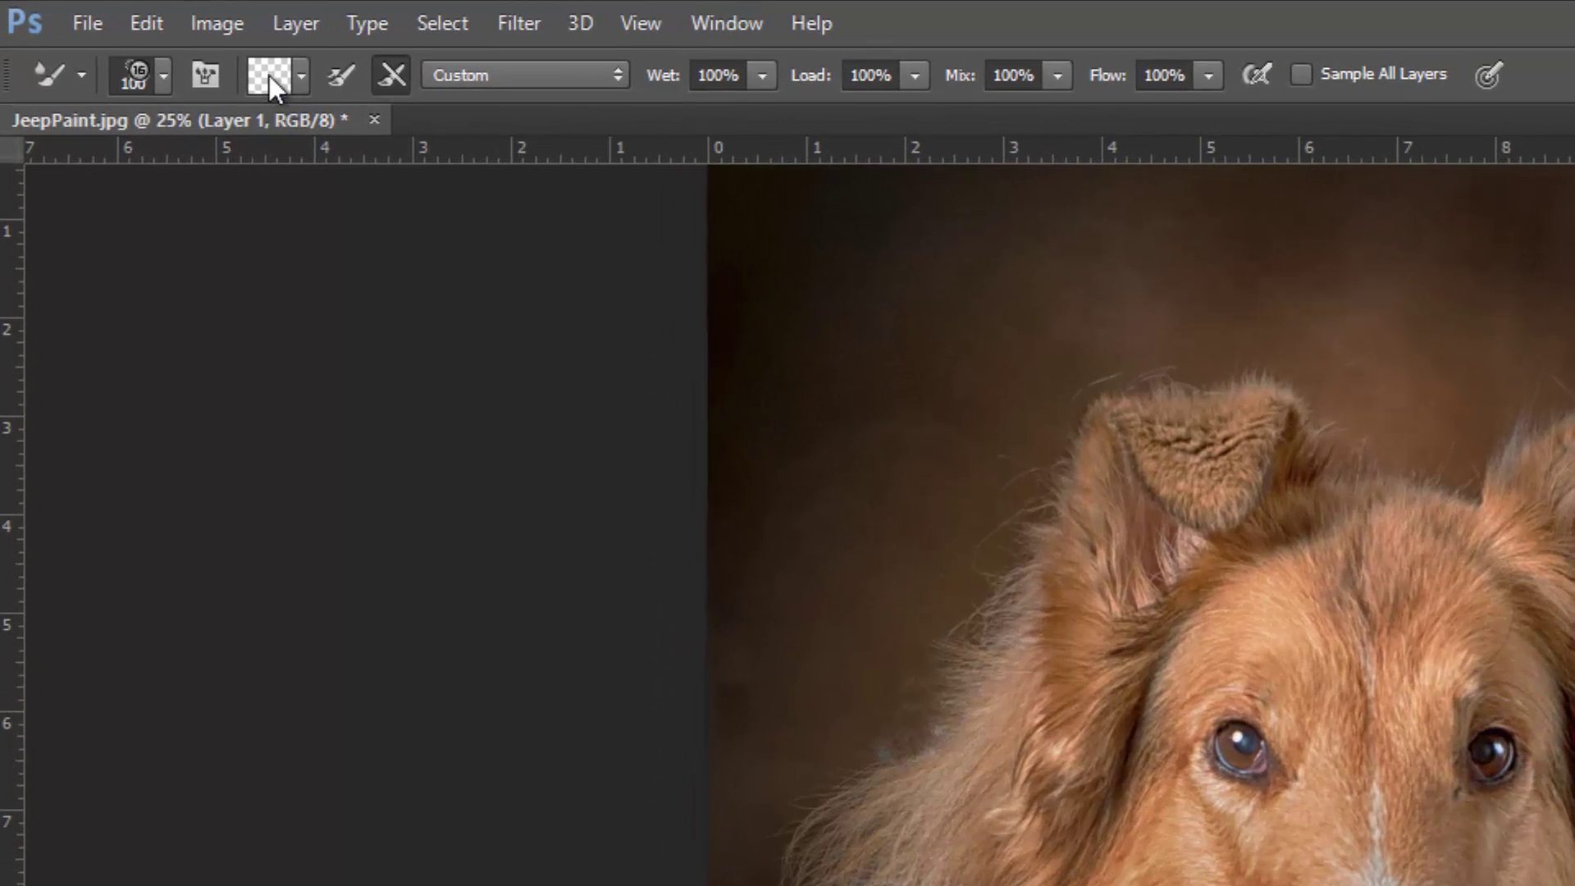
{"action": "left_click", "coordinate": [338, 72]}
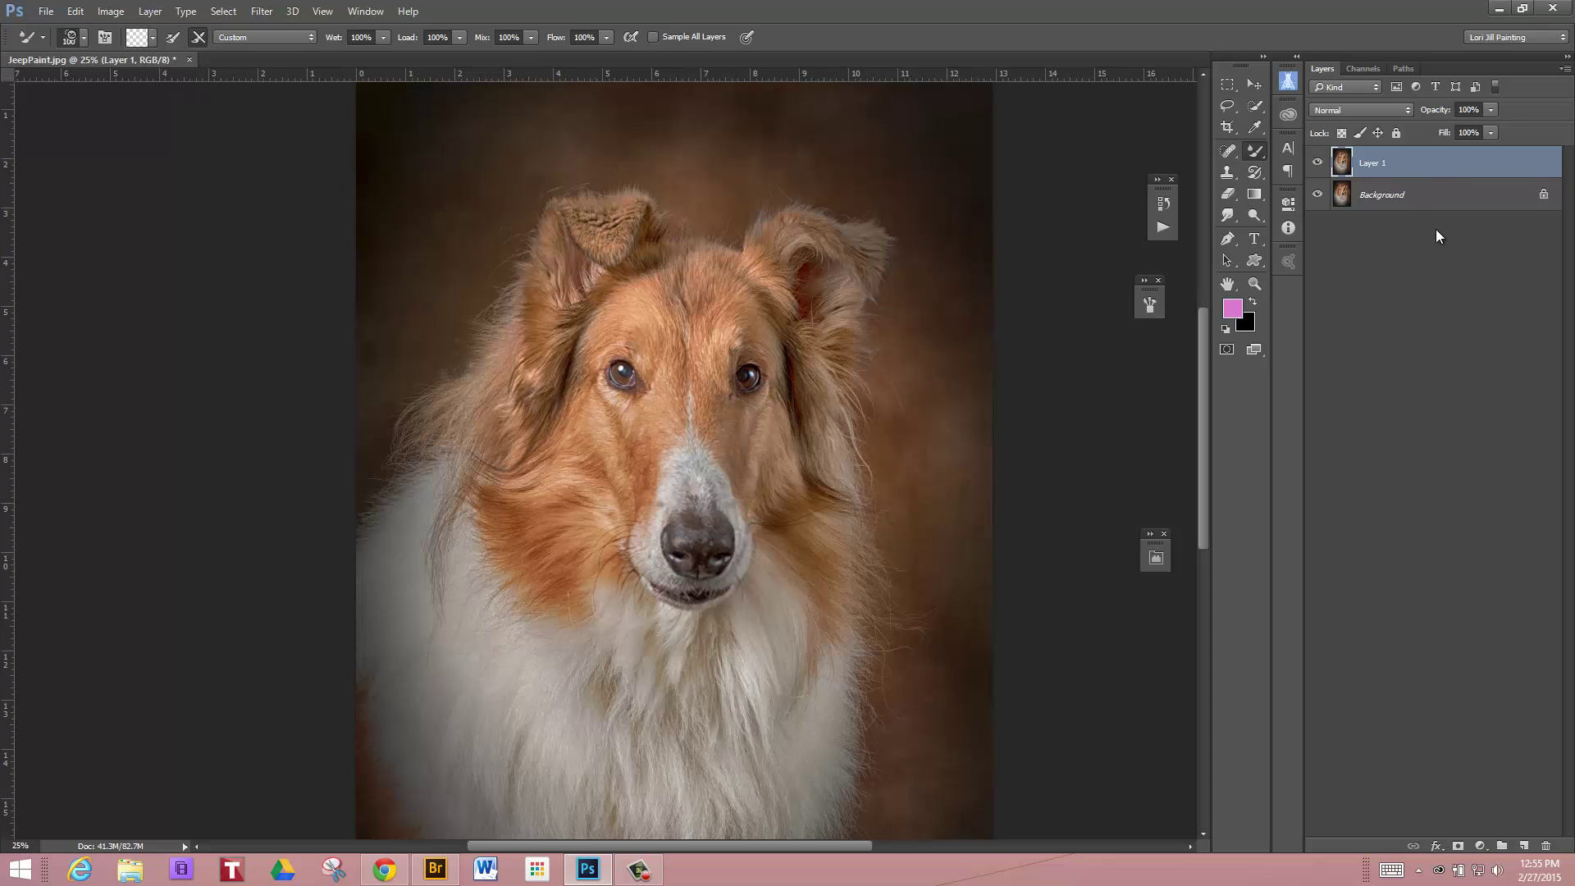
Step: Add an empty Layer 2, test-paint the left ear tip on it, then delete it
{"action": "left_click", "coordinate": [1523, 845]}
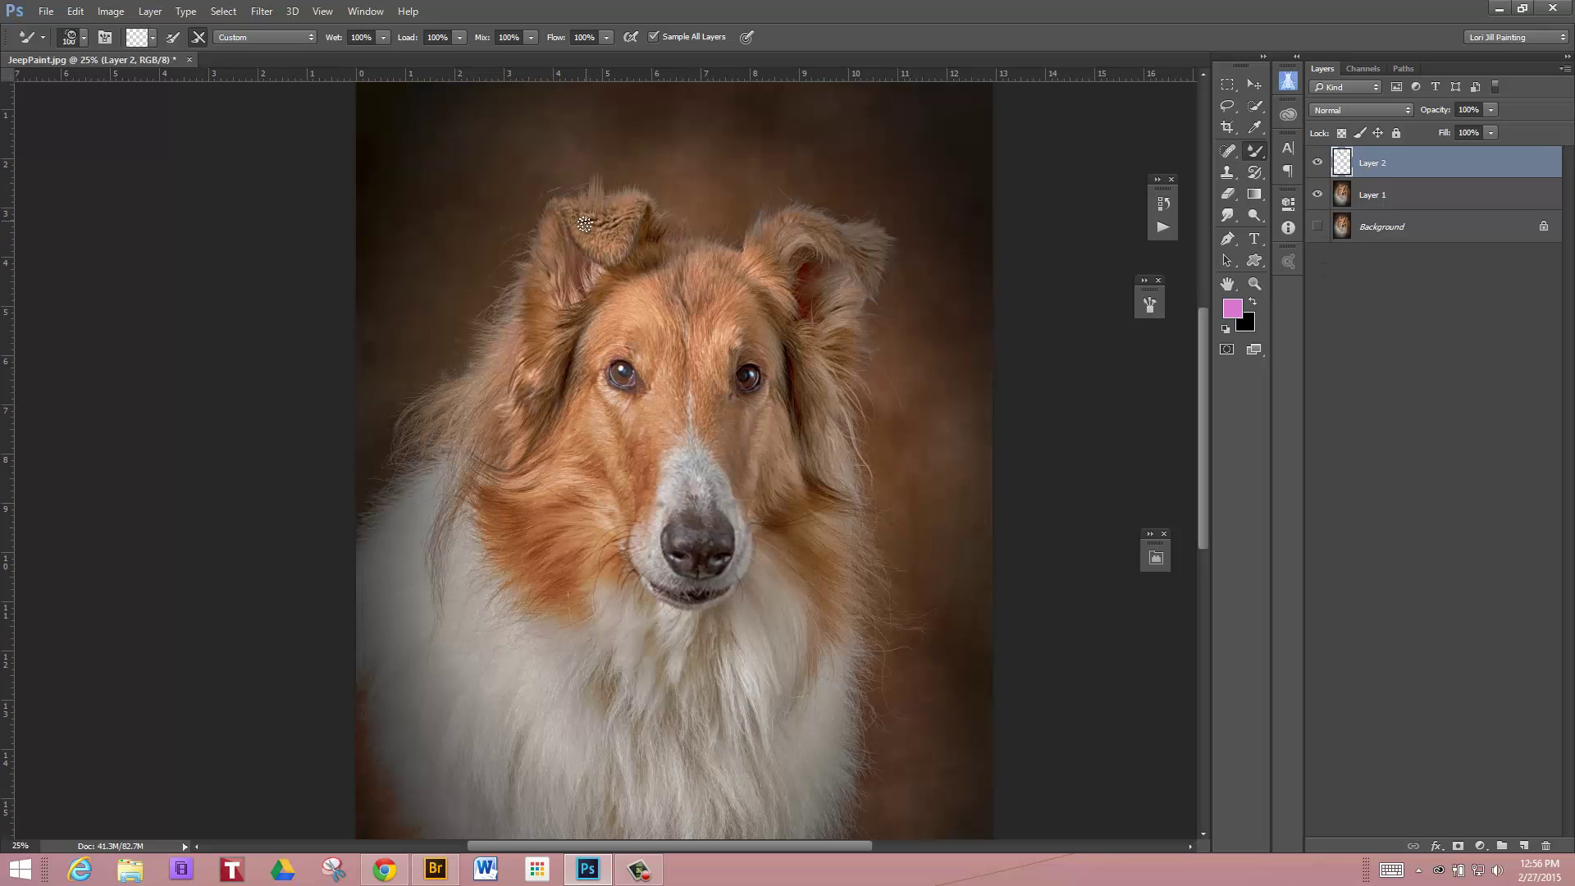
{"action": "left_click_drag", "start_coordinate": [584, 222], "coordinate": [574, 186]}
{"action": "left_click", "coordinate": [1546, 845]}
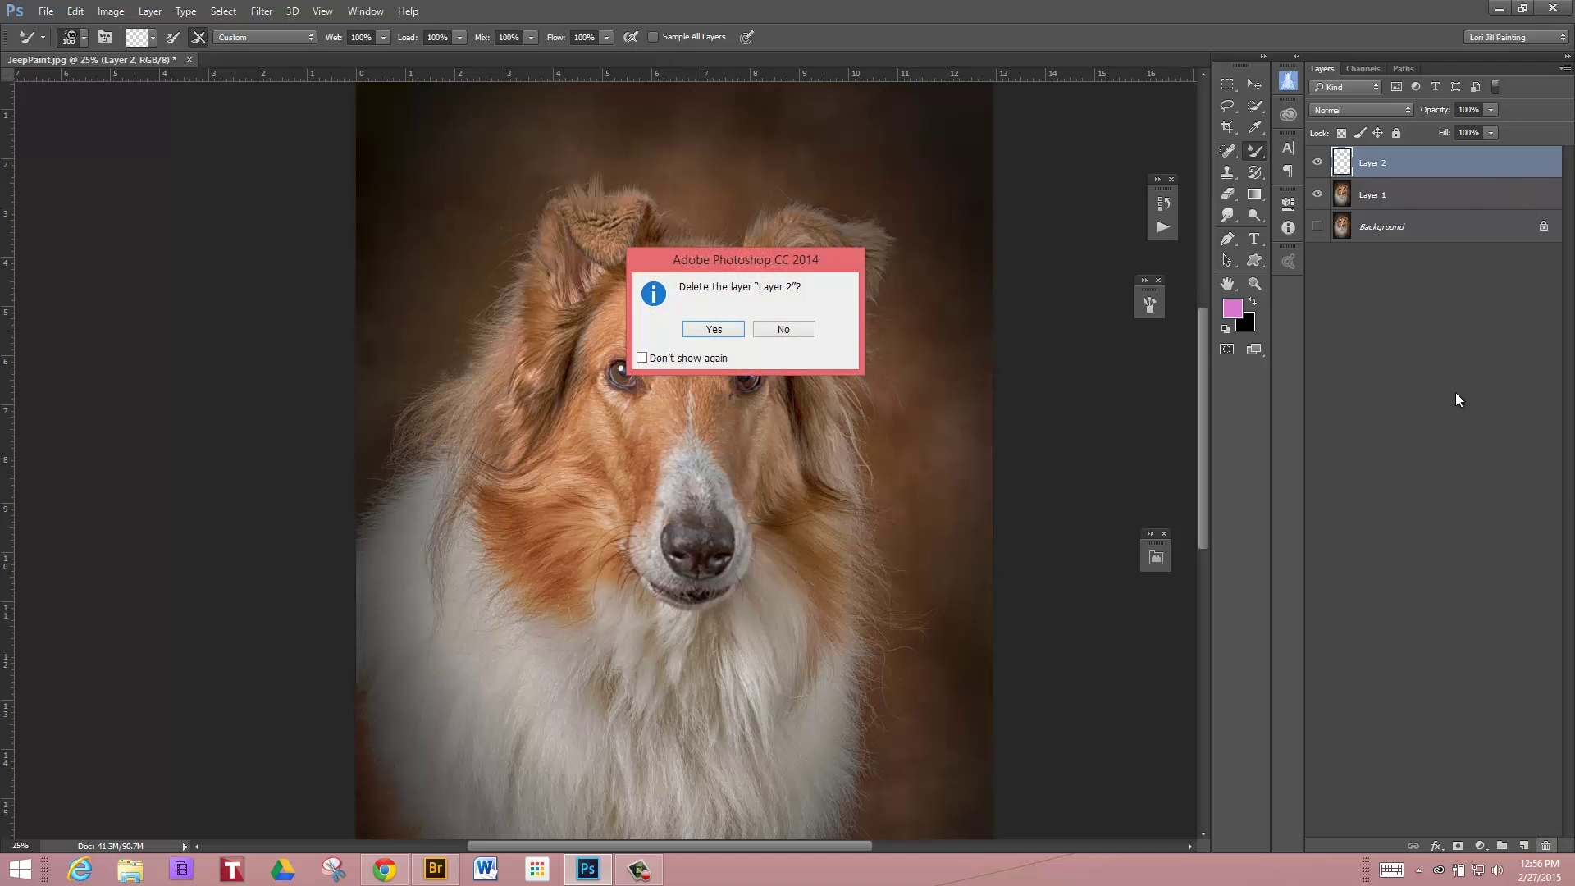
{"action": "left_click", "coordinate": [710, 331]}
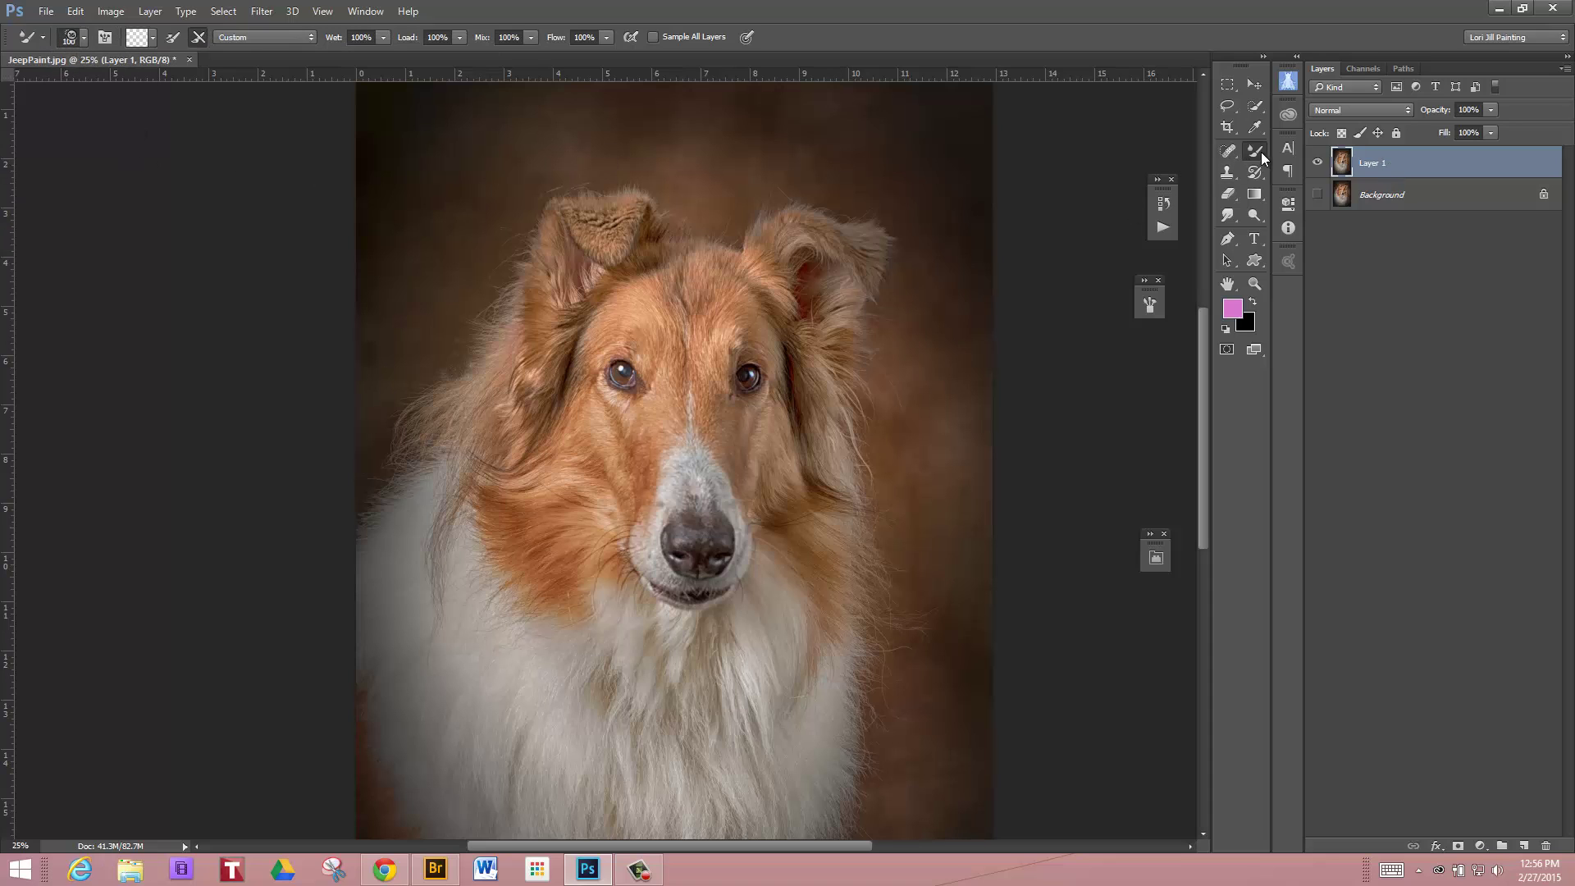
Step: Pick the Sponge Brush Projection tip from the Mixer Brush presets list
{"action": "left_click", "coordinate": [84, 37]}
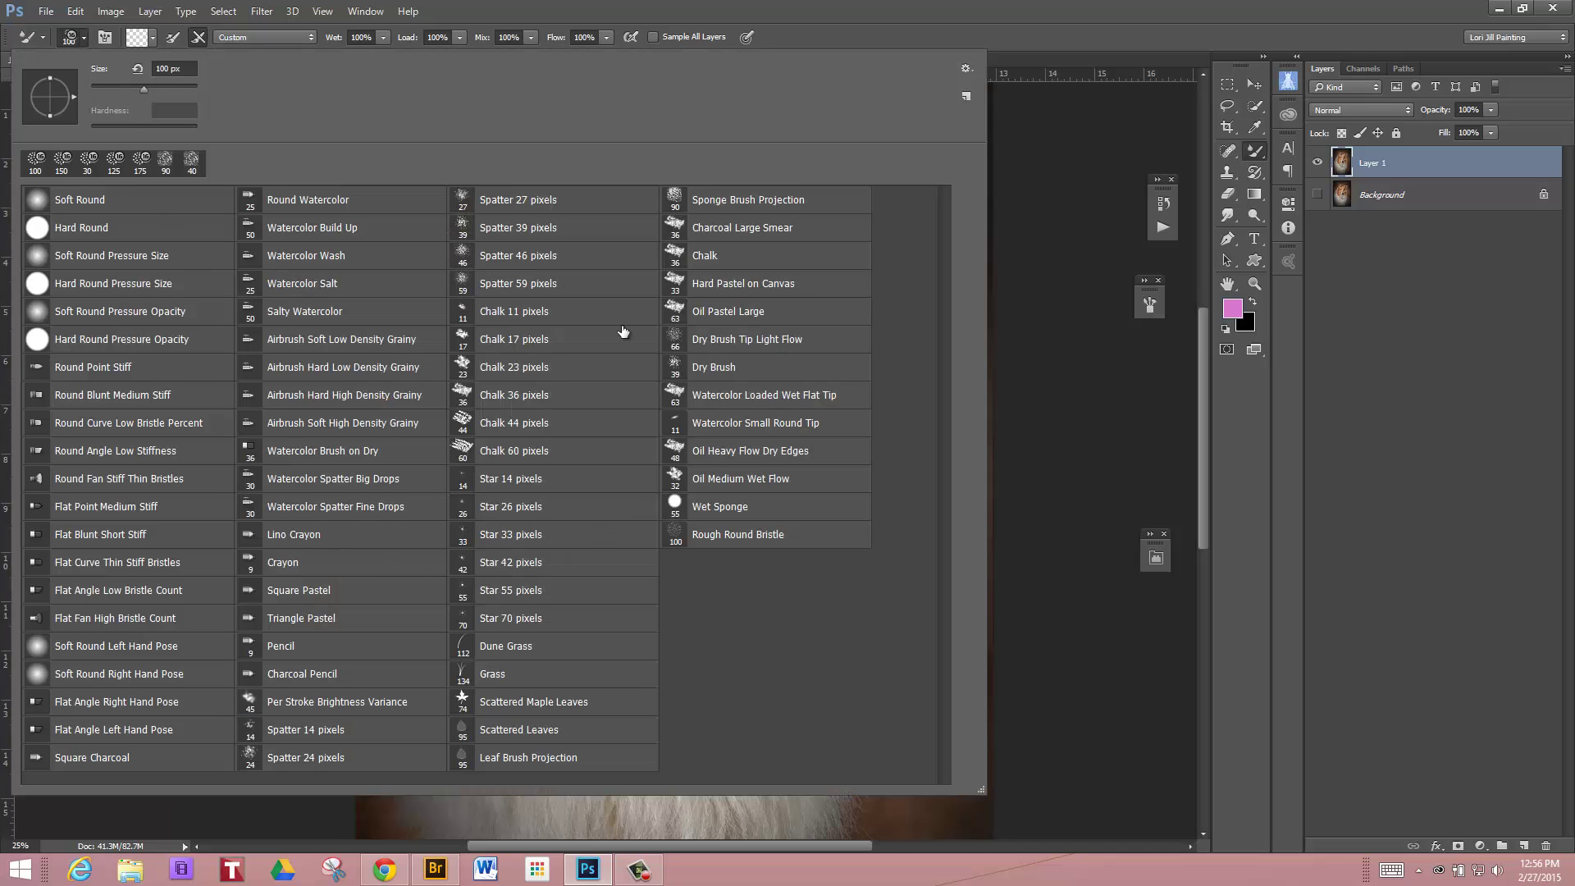
{"action": "left_click", "coordinate": [968, 69]}
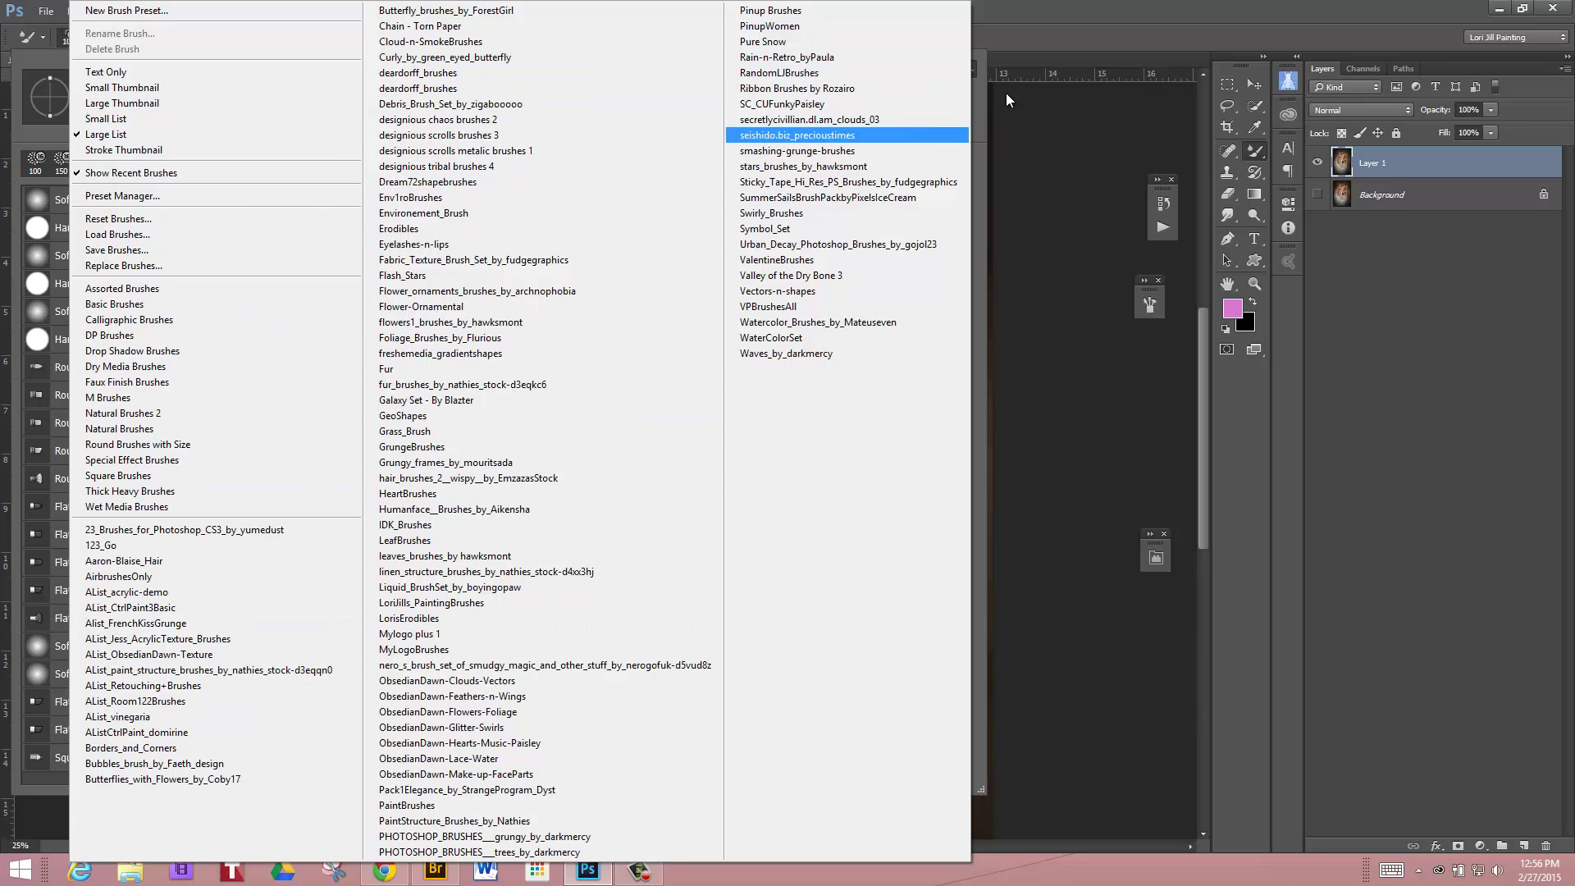
{"action": "left_click", "coordinate": [1140, 23]}
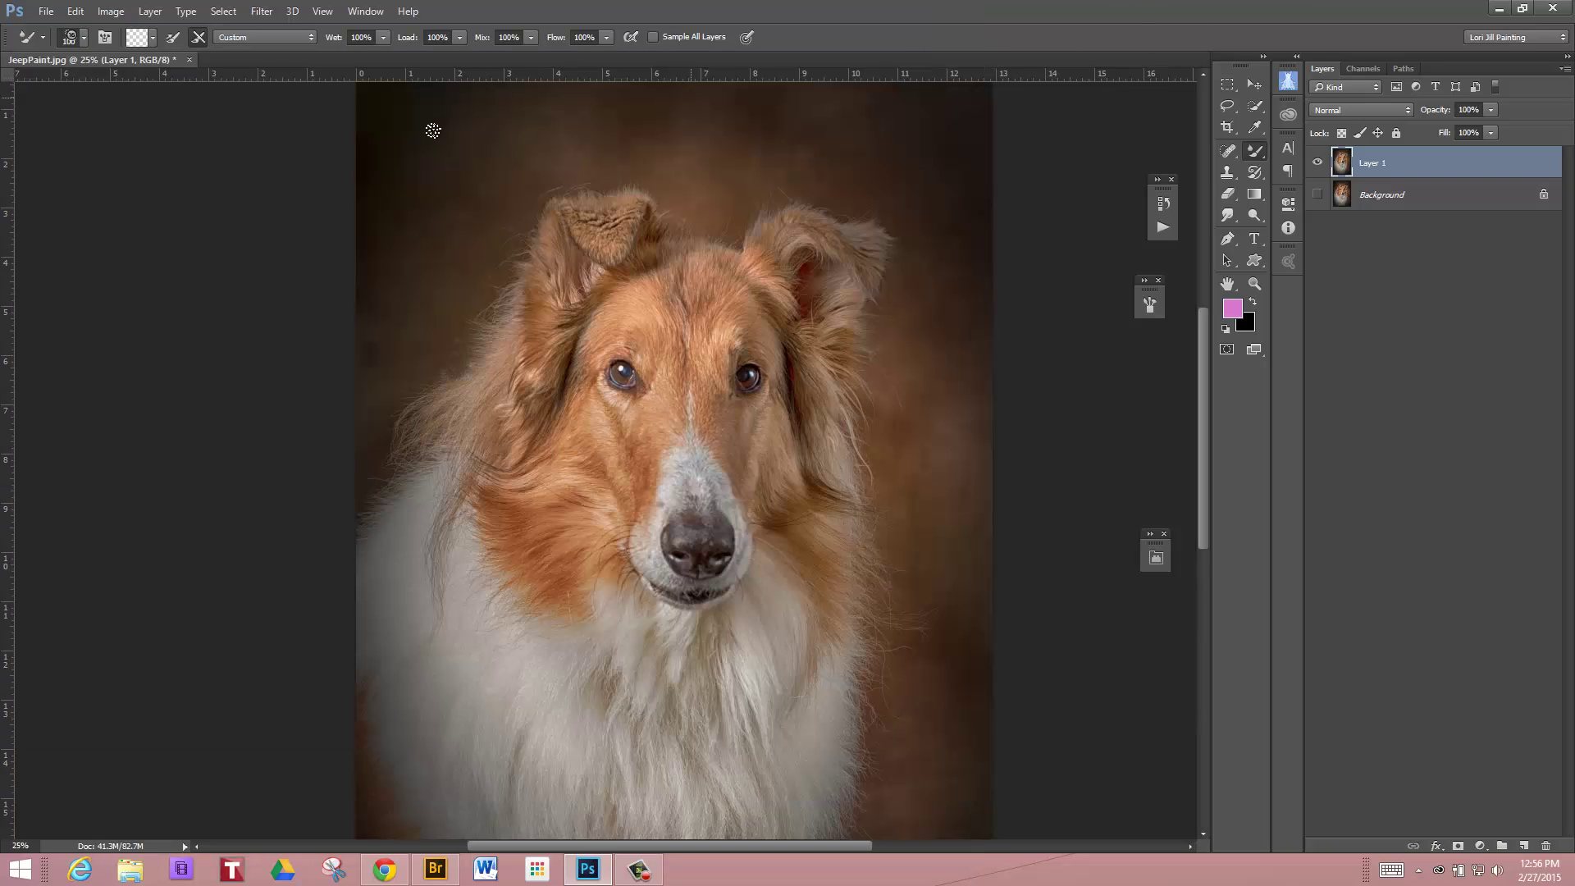
{"action": "left_click", "coordinate": [83, 38]}
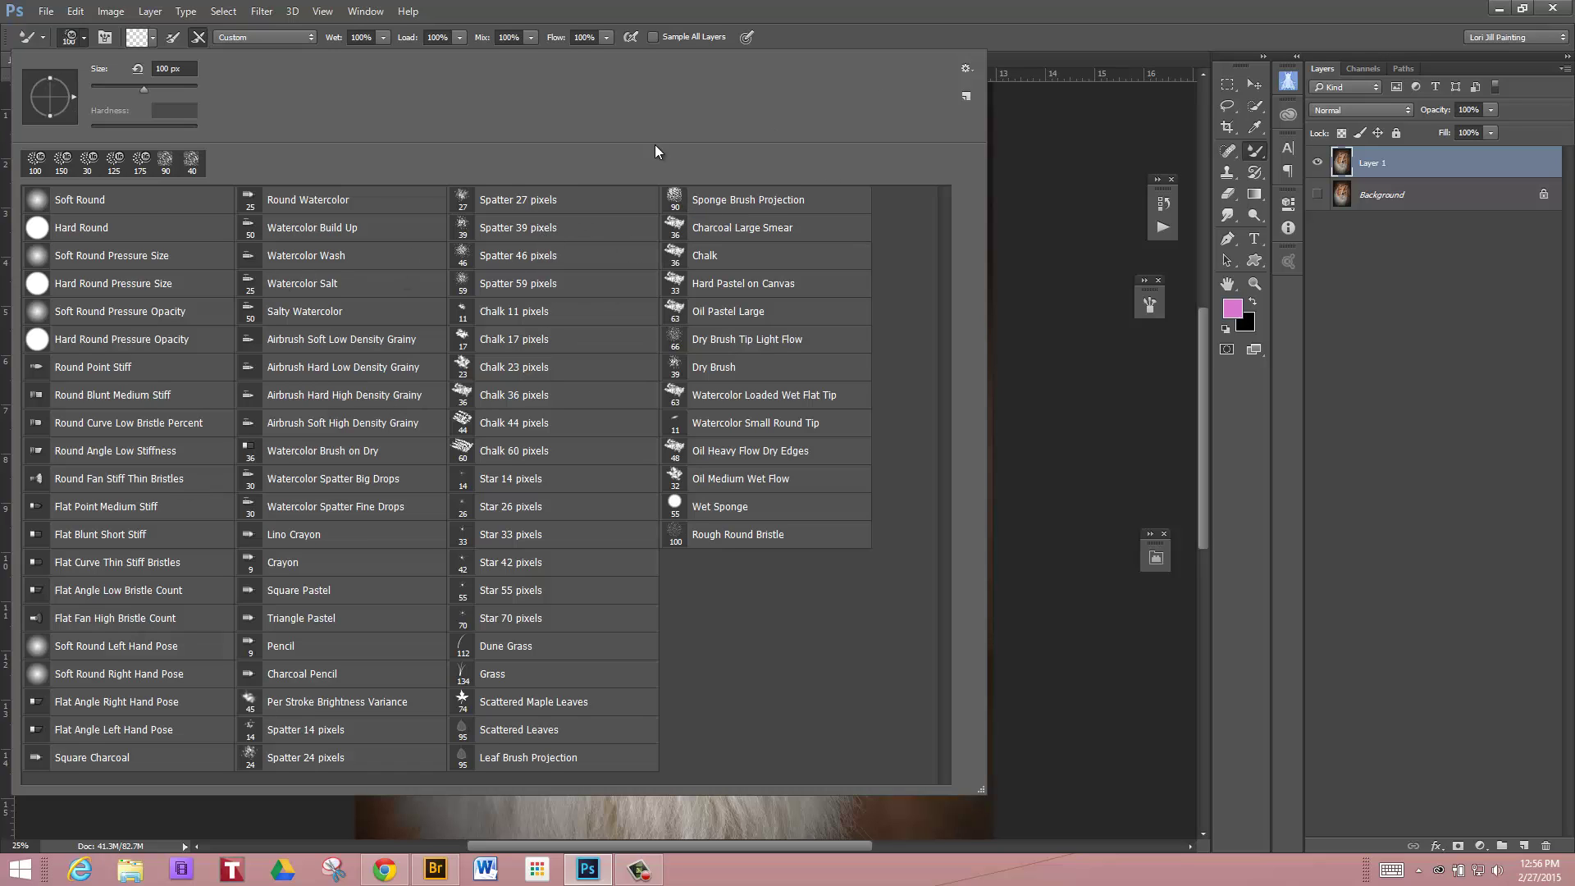
{"action": "left_click", "coordinate": [756, 201]}
{"action": "left_click", "coordinate": [833, 40]}
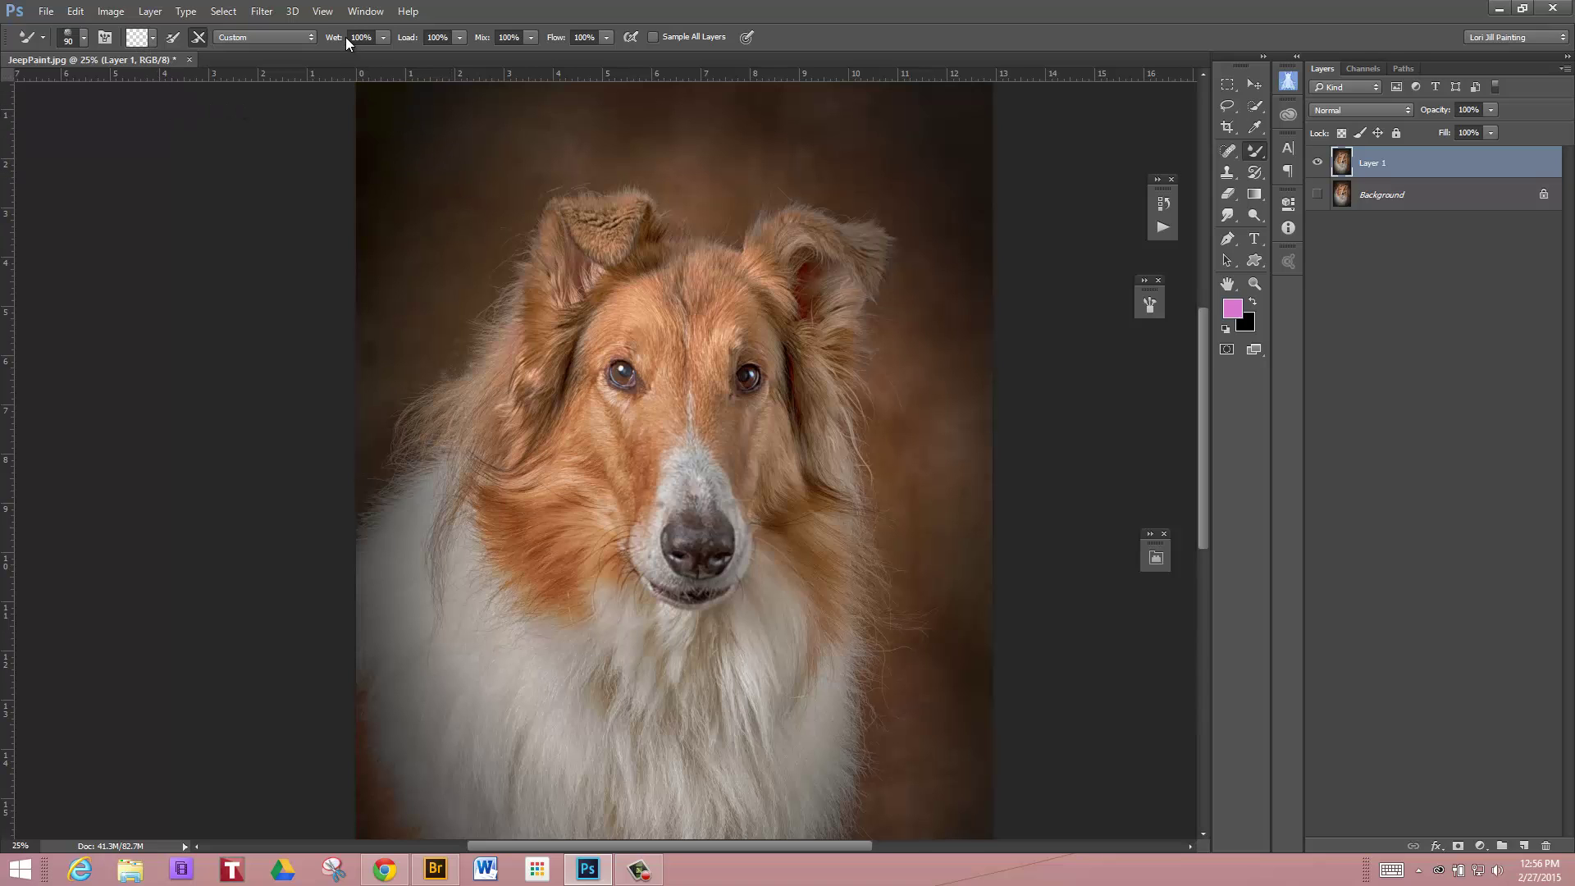
Step: Drop the Mixer Brush Wet setting to 0%, then nudge it up to 4%
{"action": "left_click", "coordinate": [386, 38]}
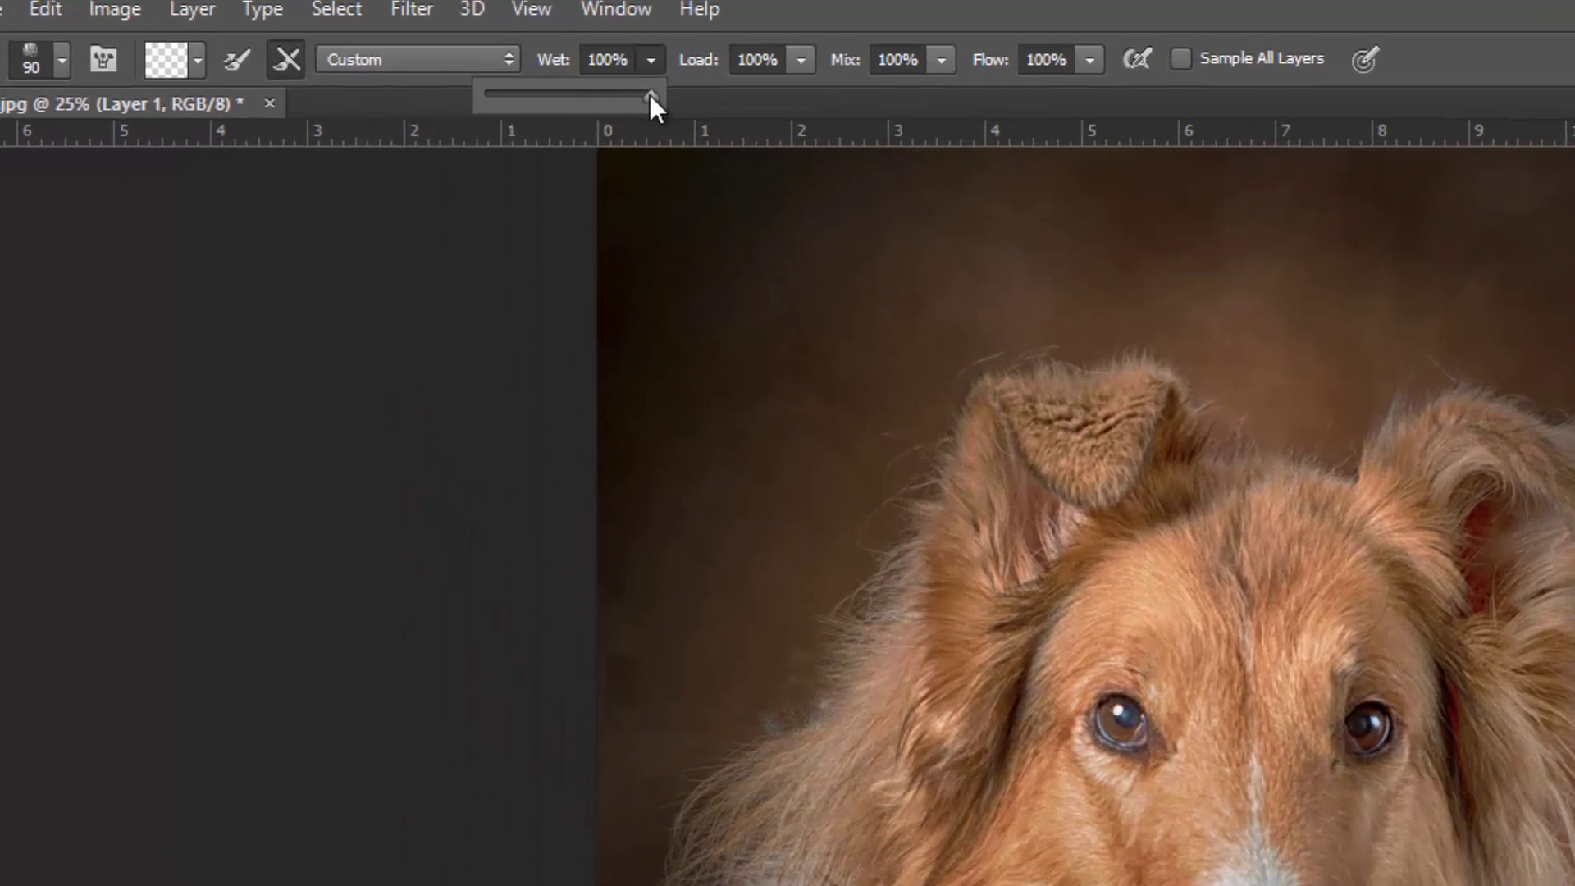
{"action": "left_click_drag", "start_coordinate": [658, 94], "coordinate": [515, 103]}
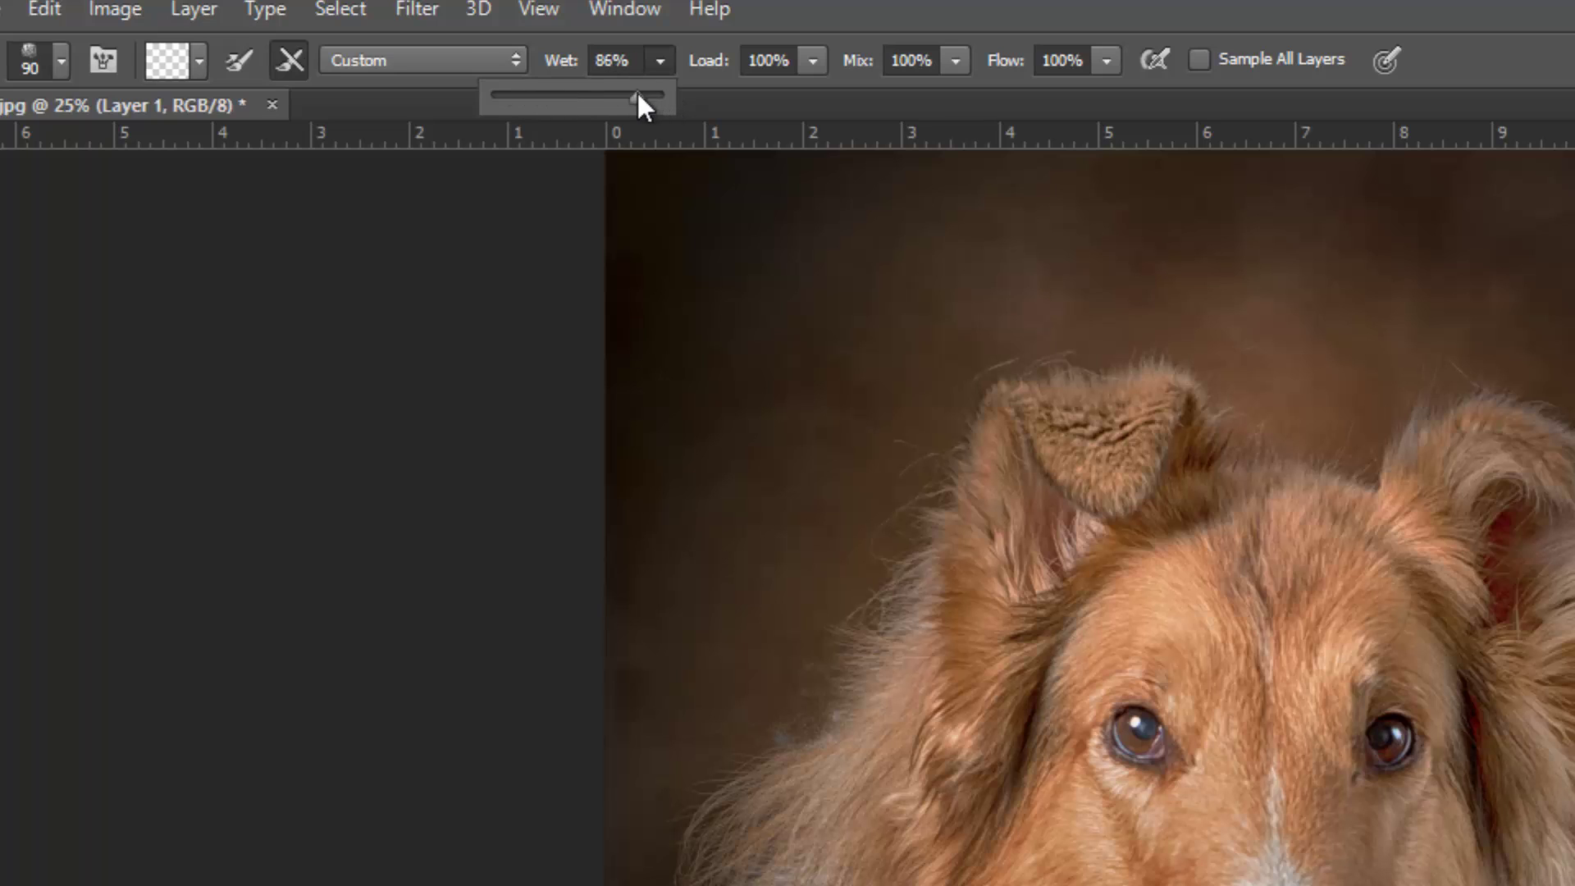
{"action": "left_click_drag", "start_coordinate": [523, 99], "coordinate": [475, 100]}
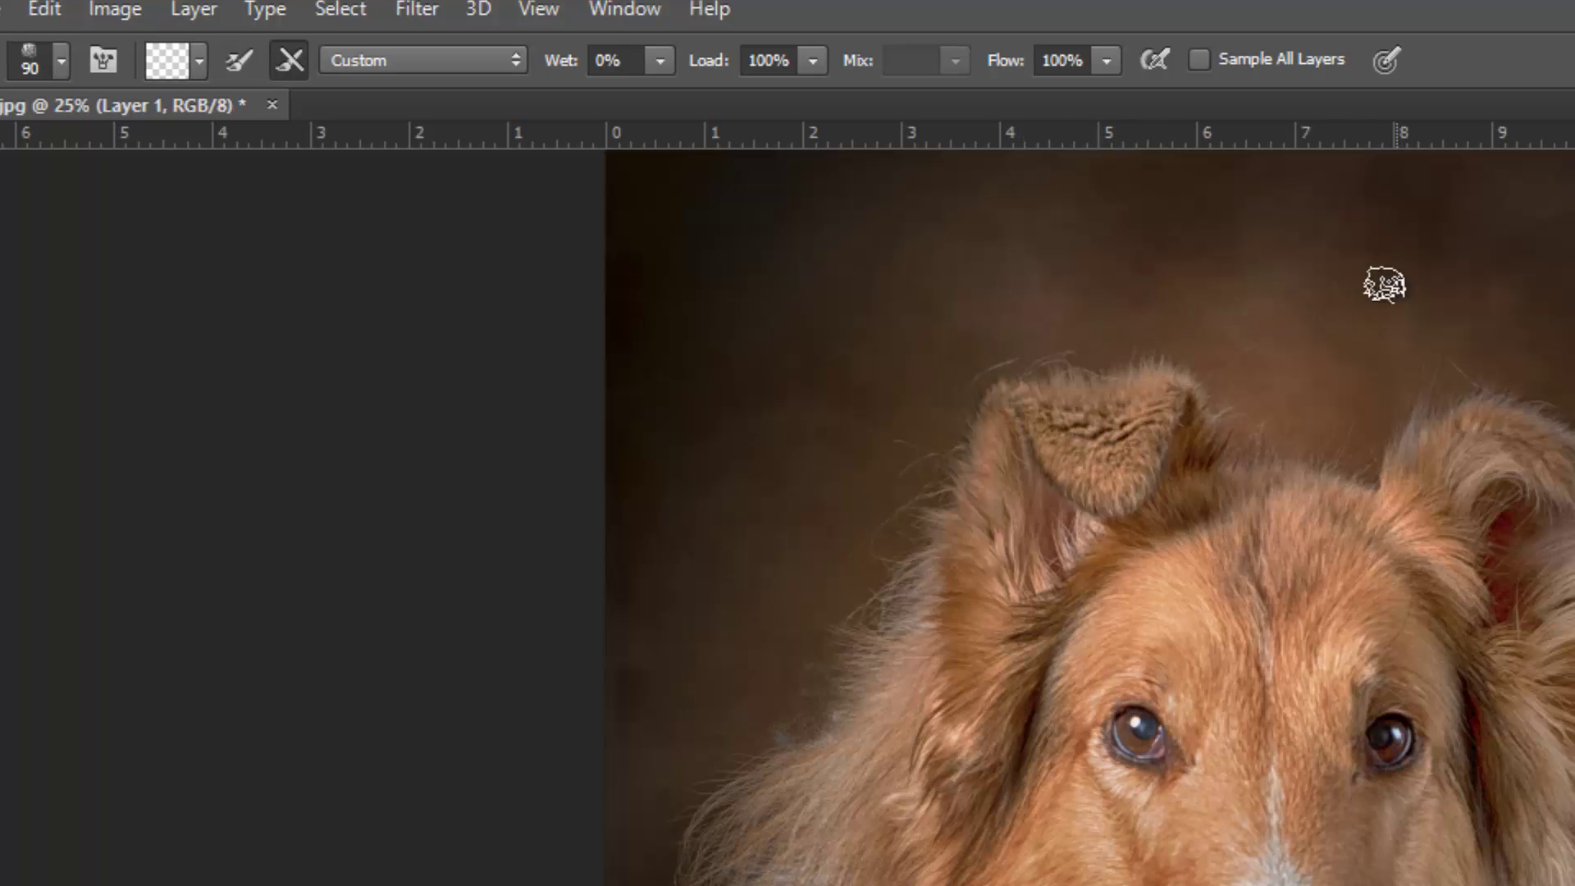
{"action": "left_click", "coordinate": [661, 62]}
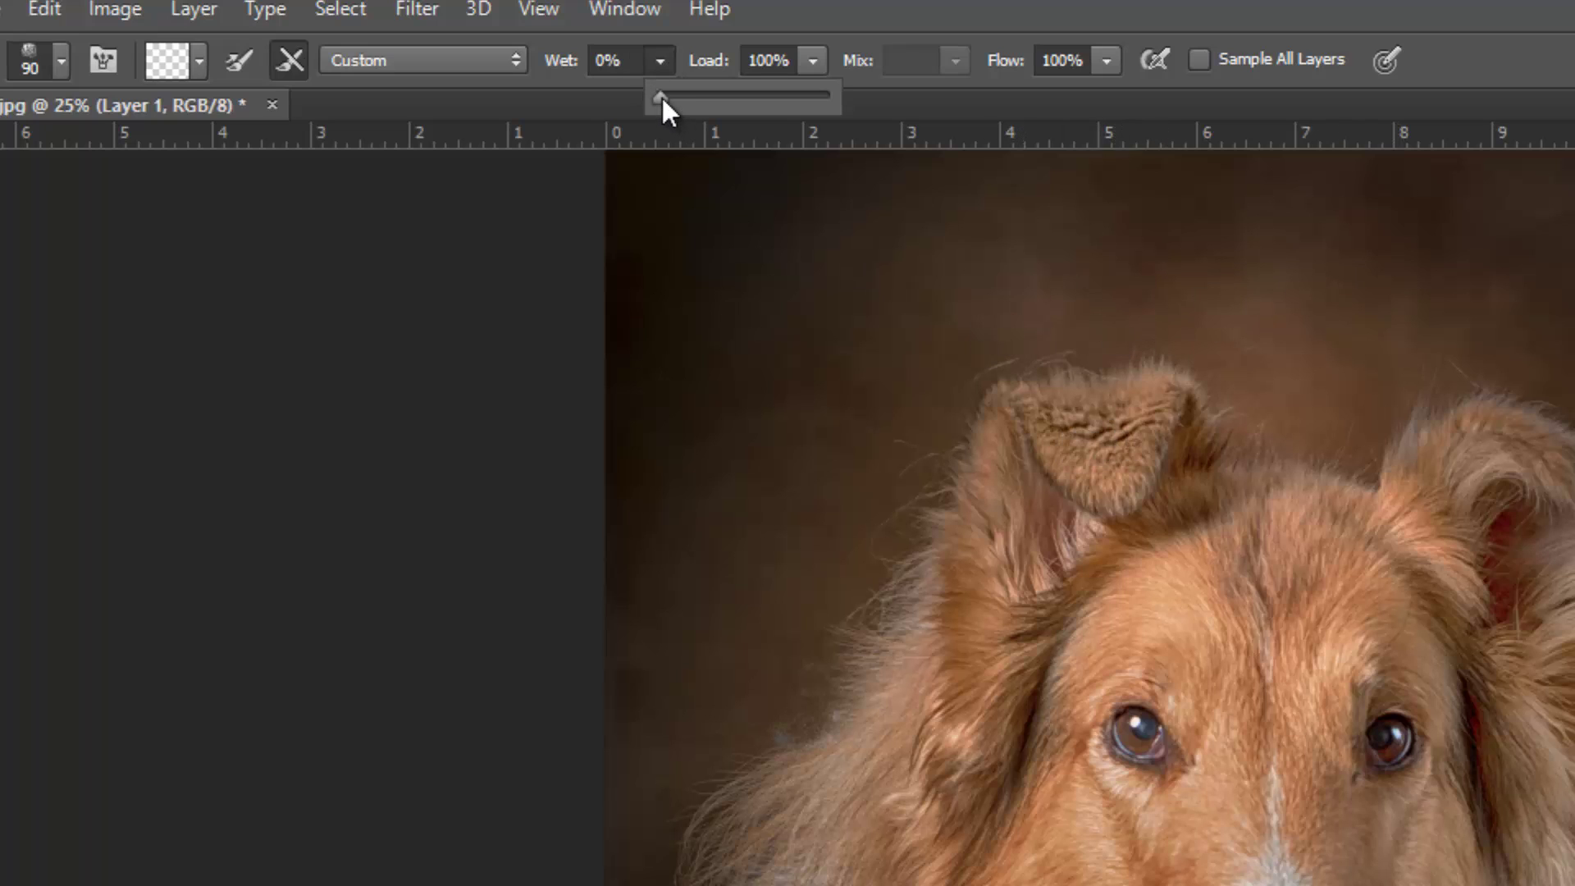
{"action": "left_click_drag", "start_coordinate": [657, 96], "coordinate": [666, 96]}
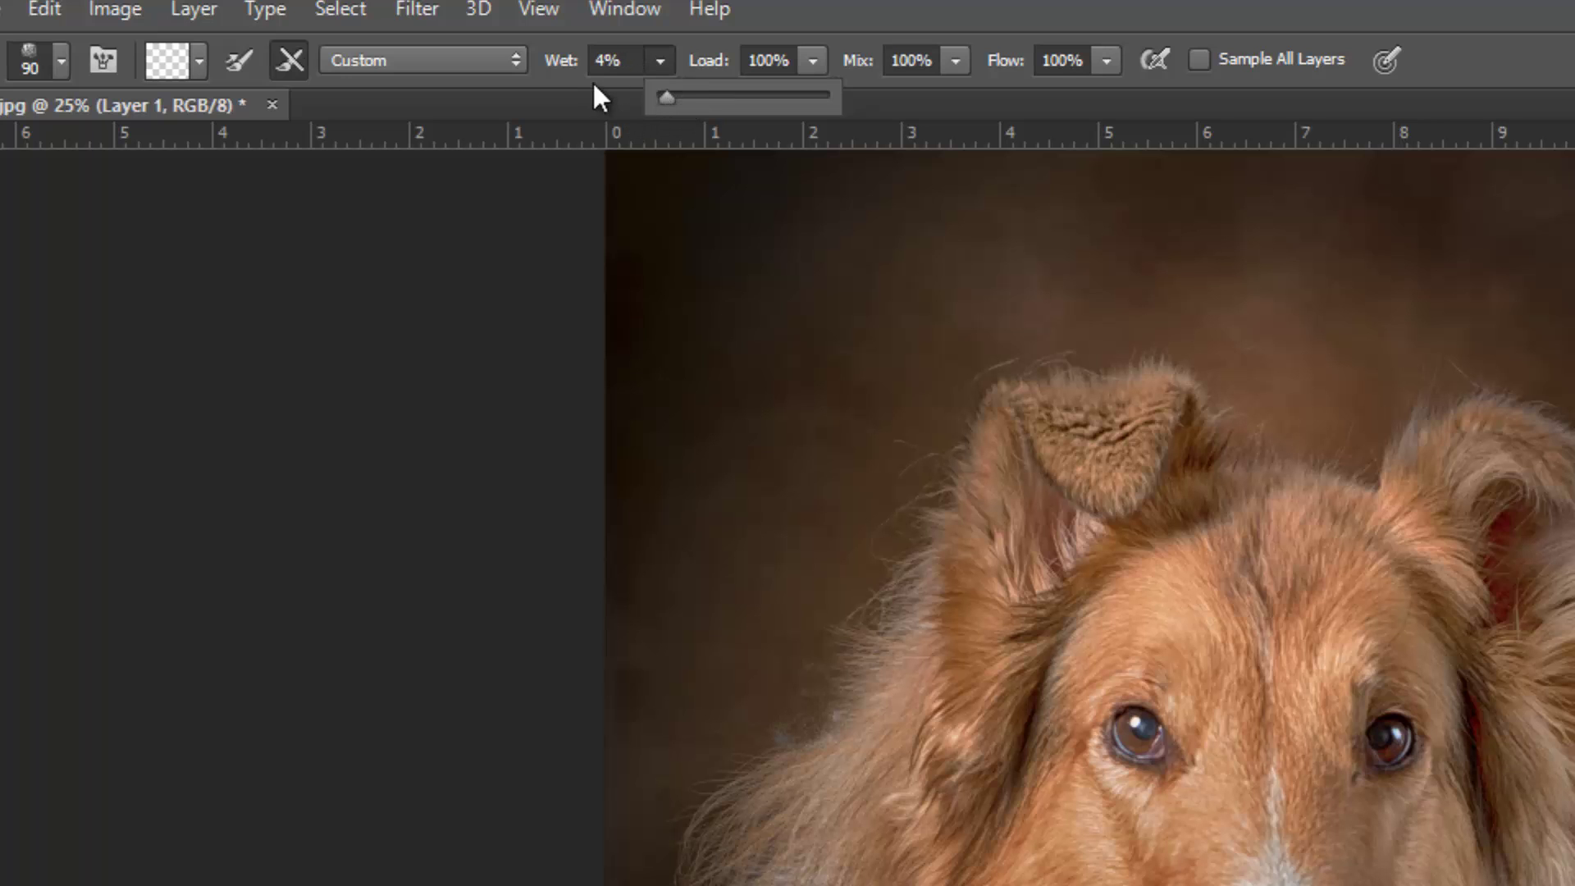
Step: Zoom to 50% on the head, set Wet to 26%, and blend fur by the right ear
{"action": "key", "text": "z"}
{"action": "left_click", "coordinate": [1337, 492]}
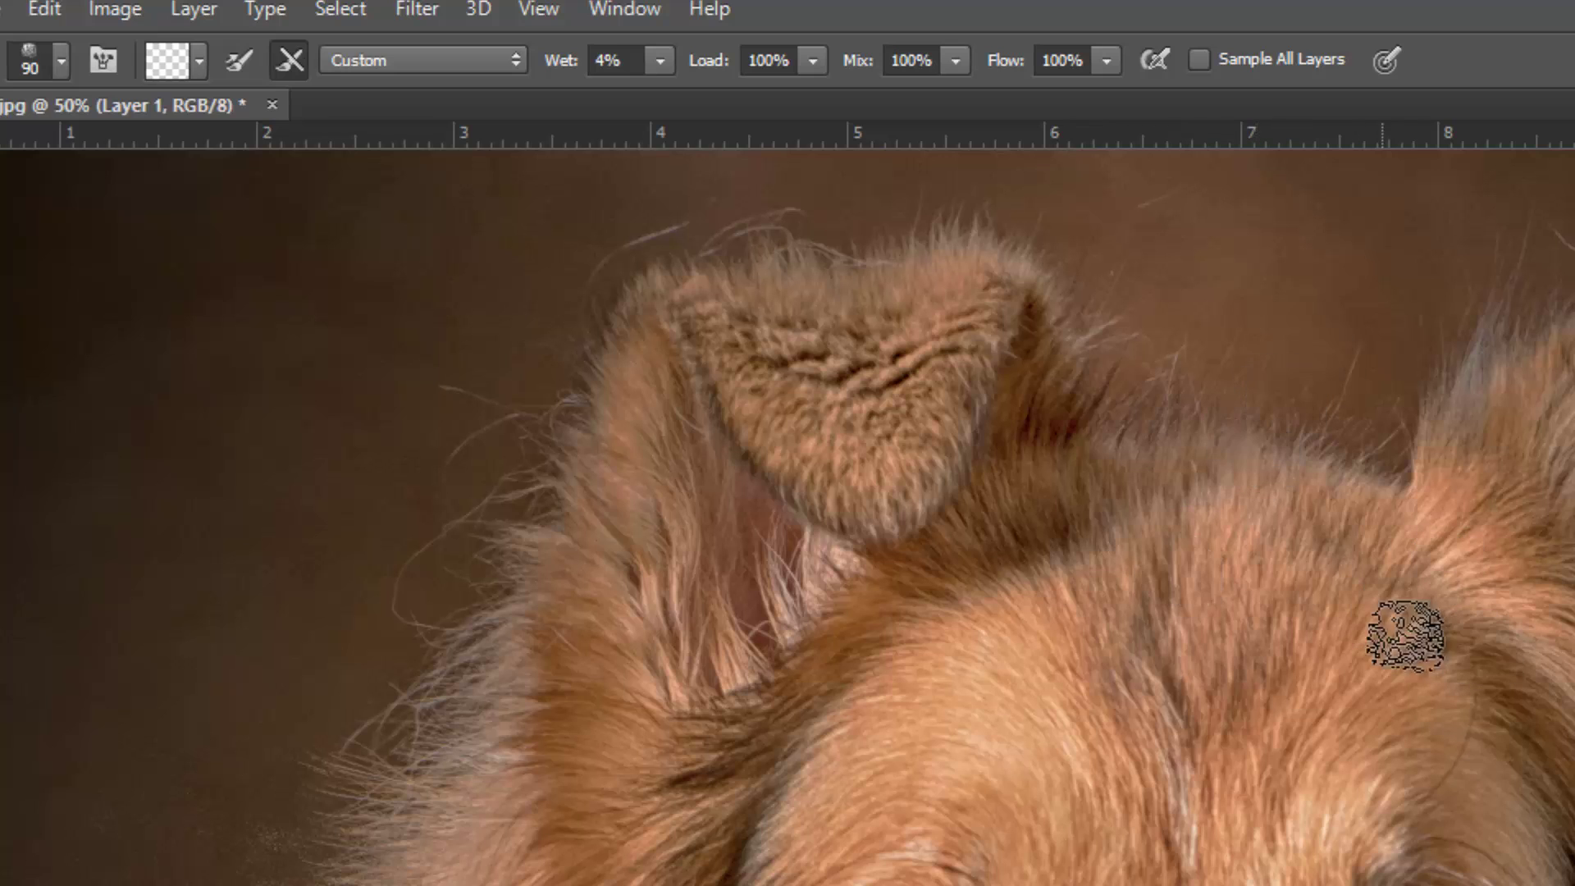
{"action": "left_click", "coordinate": [661, 59]}
{"action": "left_click", "coordinate": [653, 95]}
{"action": "left_click_drag", "start_coordinate": [699, 93], "coordinate": [686, 96]}
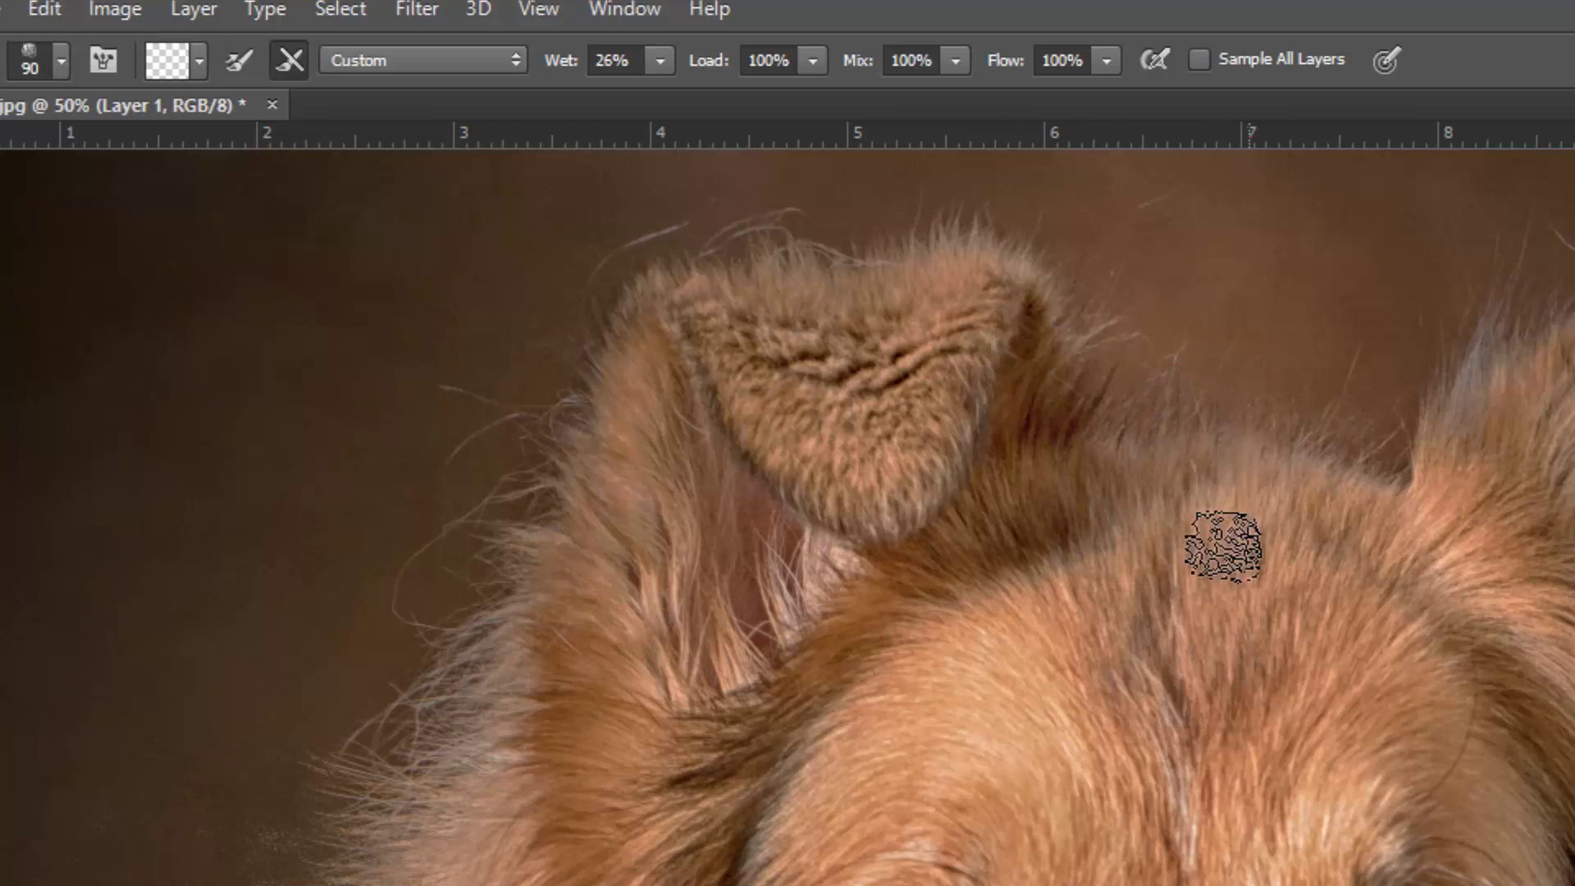
{"action": "mouse_move", "coordinate": [1373, 437]}
{"action": "left_mouse_down"}
{"action": "mouse_move", "coordinate": [1316, 567]}
{"action": "mouse_move", "coordinate": [1247, 466]}
{"action": "mouse_move", "coordinate": [1159, 491]}
{"action": "mouse_move", "coordinate": [1200, 558]}
{"action": "mouse_move", "coordinate": [1194, 458]}
{"action": "mouse_move", "coordinate": [1245, 400]}
{"action": "mouse_move", "coordinate": [1250, 507]}
{"action": "mouse_move", "coordinate": [1294, 548]}
{"action": "mouse_move", "coordinate": [1373, 431]}
{"action": "mouse_move", "coordinate": [1371, 495]}
{"action": "mouse_move", "coordinate": [1249, 613]}
{"action": "mouse_move", "coordinate": [1257, 501]}
{"action": "mouse_move", "coordinate": [1225, 615]}
{"action": "mouse_move", "coordinate": [1266, 613]}
{"action": "mouse_move", "coordinate": [1381, 419]}
{"action": "left_mouse_up"}
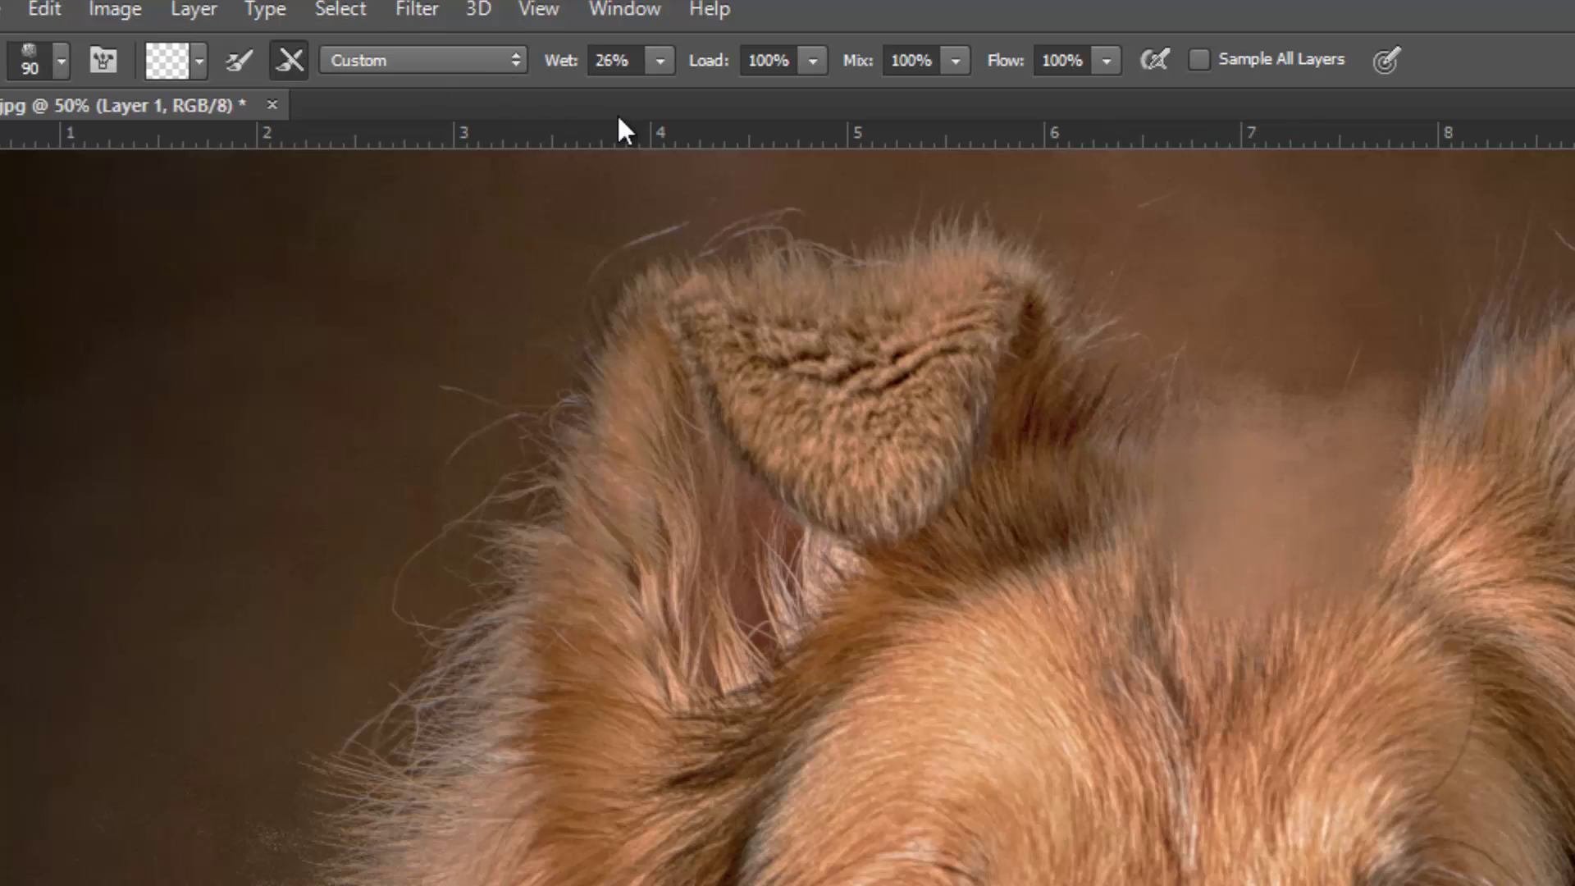
Step: Raise Wet to 100% and smear the brown backdrop into the fur around the right ear
{"action": "left_click", "coordinate": [660, 59]}
{"action": "left_click_drag", "start_coordinate": [658, 99], "coordinate": [822, 110]}
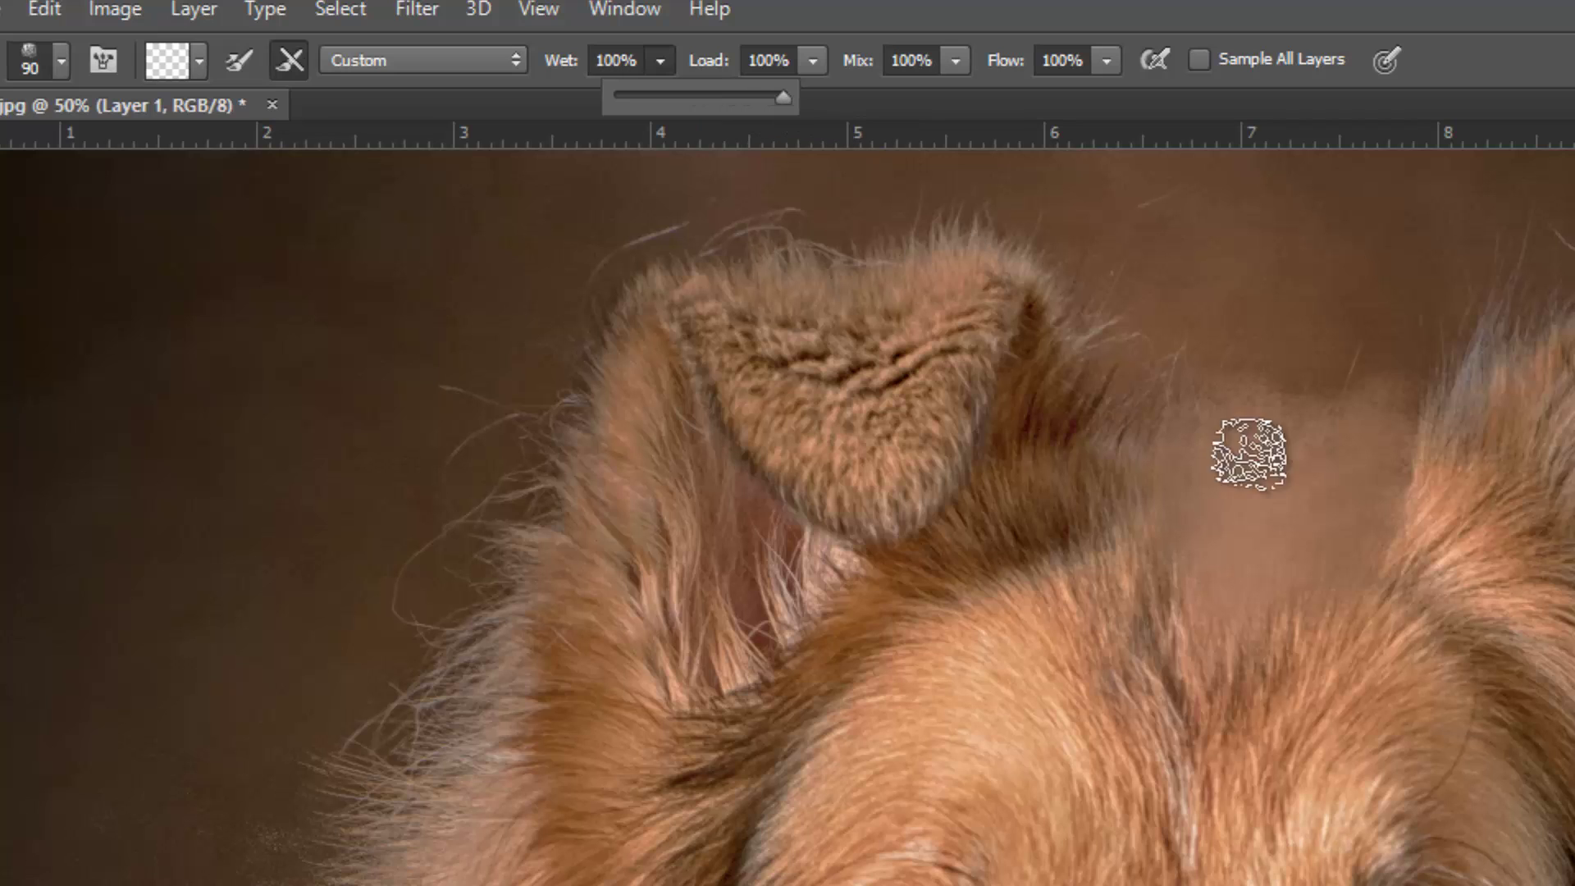
{"action": "left_click", "coordinate": [1031, 493]}
{"action": "mouse_move", "coordinate": [1045, 492]}
{"action": "left_mouse_down"}
{"action": "mouse_move", "coordinate": [1090, 562]}
{"action": "mouse_move", "coordinate": [1154, 296]}
{"action": "left_mouse_up"}
{"action": "mouse_move", "coordinate": [1187, 378]}
{"action": "left_mouse_down"}
{"action": "mouse_move", "coordinate": [1244, 344]}
{"action": "mouse_move", "coordinate": [1266, 538]}
{"action": "mouse_move", "coordinate": [1396, 422]}
{"action": "mouse_move", "coordinate": [1440, 408]}
{"action": "left_mouse_up"}
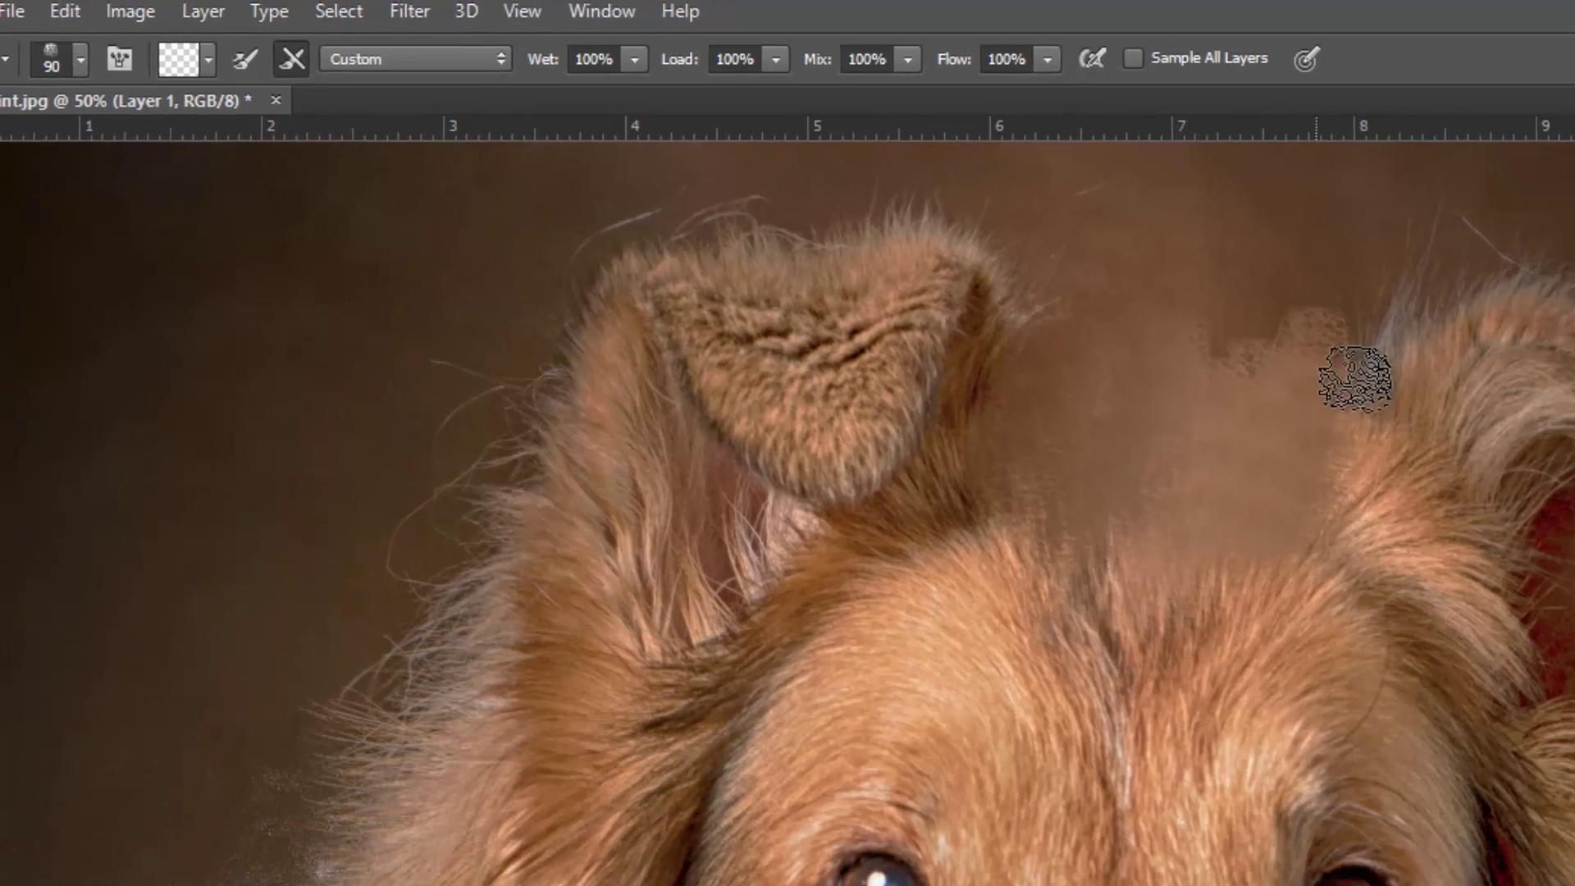
{"action": "mouse_move", "coordinate": [1356, 378]}
{"action": "left_mouse_down"}
{"action": "mouse_move", "coordinate": [1423, 342]}
{"action": "mouse_move", "coordinate": [1487, 262]}
{"action": "mouse_move", "coordinate": [1564, 262]}
{"action": "mouse_move", "coordinate": [1574, 296]}
{"action": "left_mouse_up"}
{"action": "left_click_drag", "start_coordinate": [1425, 266], "coordinate": [1563, 291]}
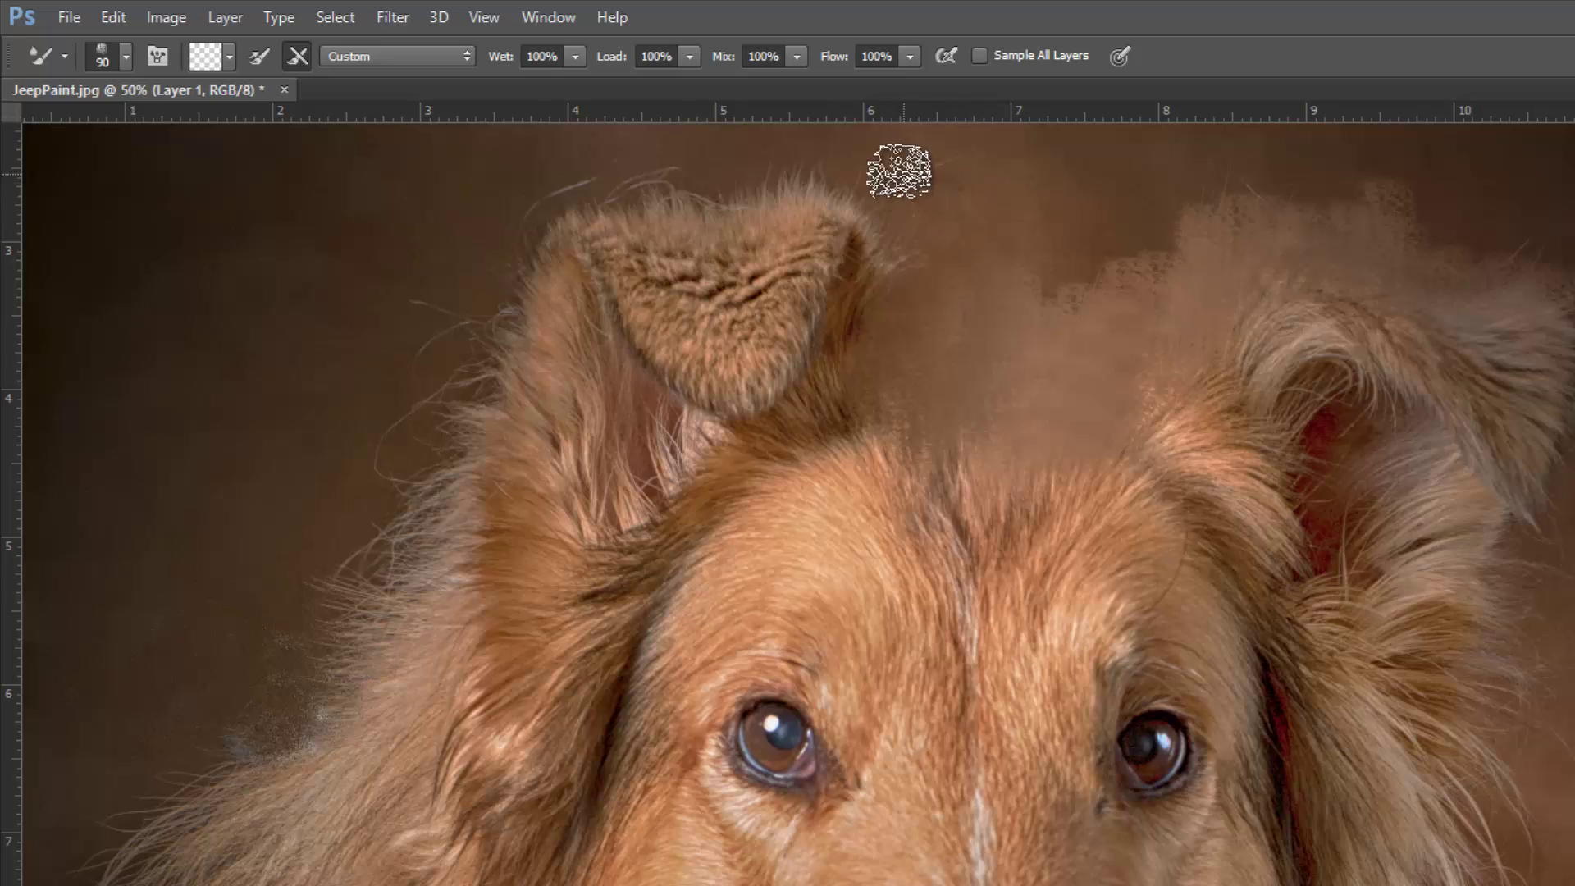
{"action": "left_click", "coordinate": [125, 57]}
{"action": "left_click", "coordinate": [1327, 44]}
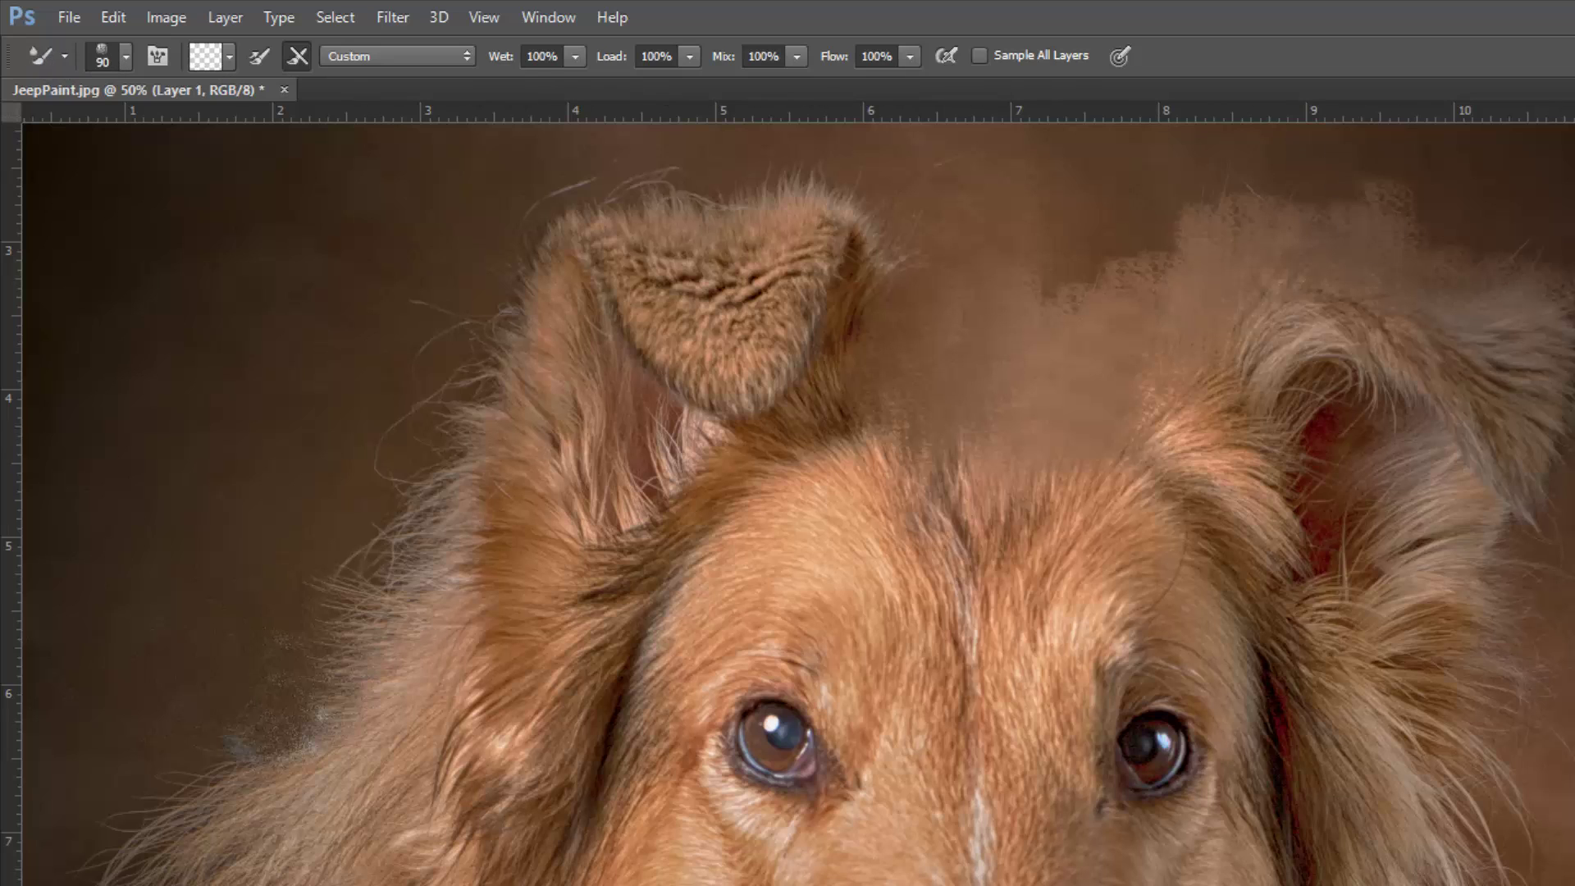
Step: Load the LJ_ Big Hair Mixer Brush tool preset, giving Wet 75%
{"action": "left_click", "coordinate": [62, 56]}
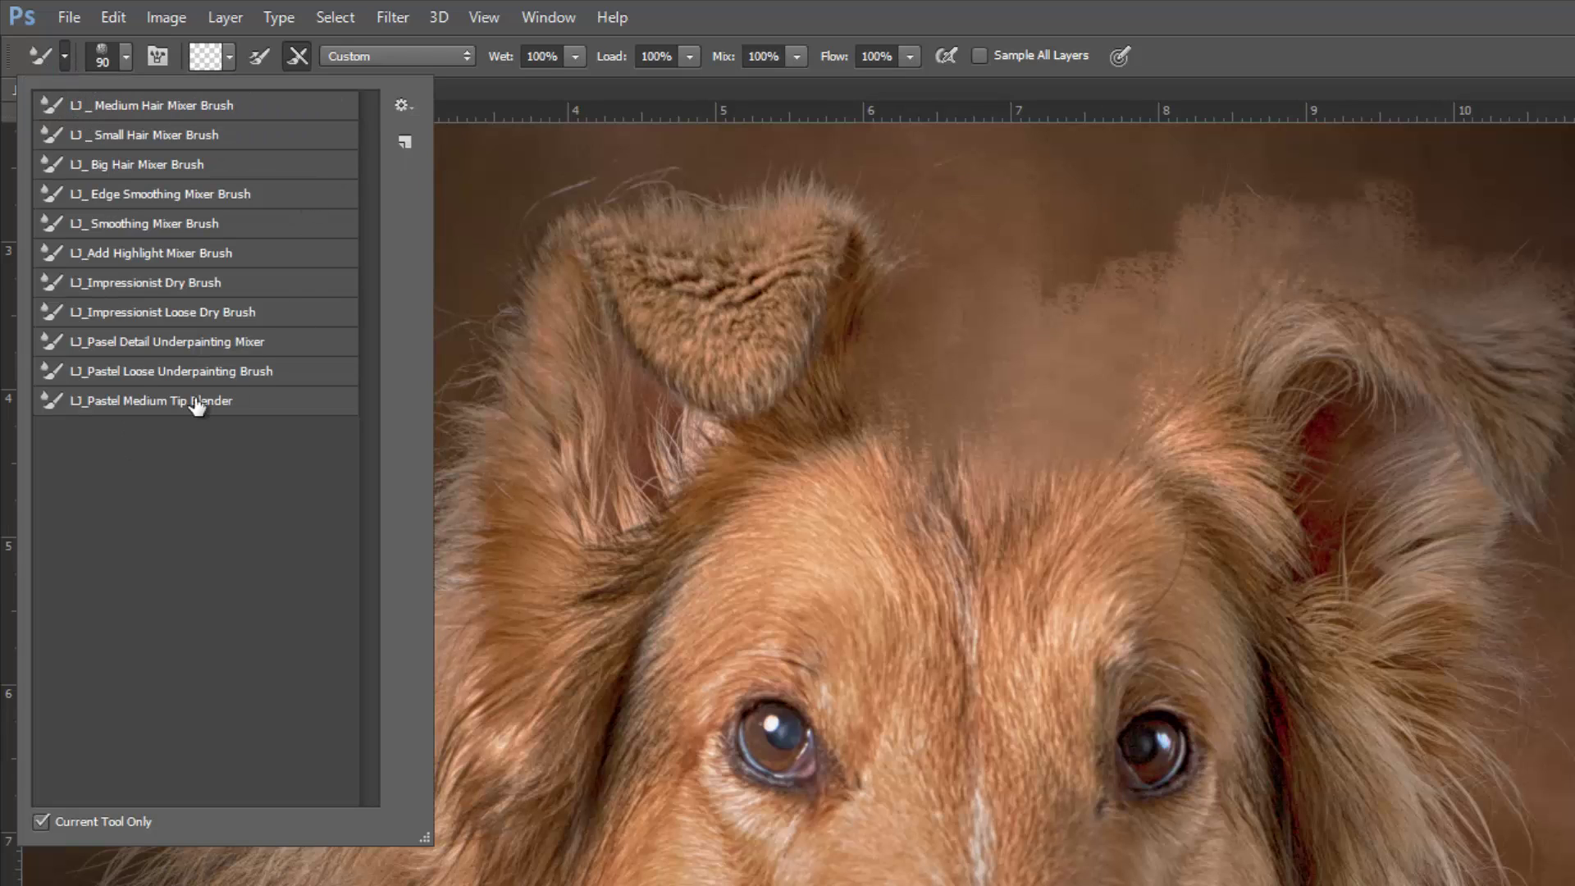
{"action": "left_click", "coordinate": [142, 168]}
{"action": "left_click", "coordinate": [486, 195]}
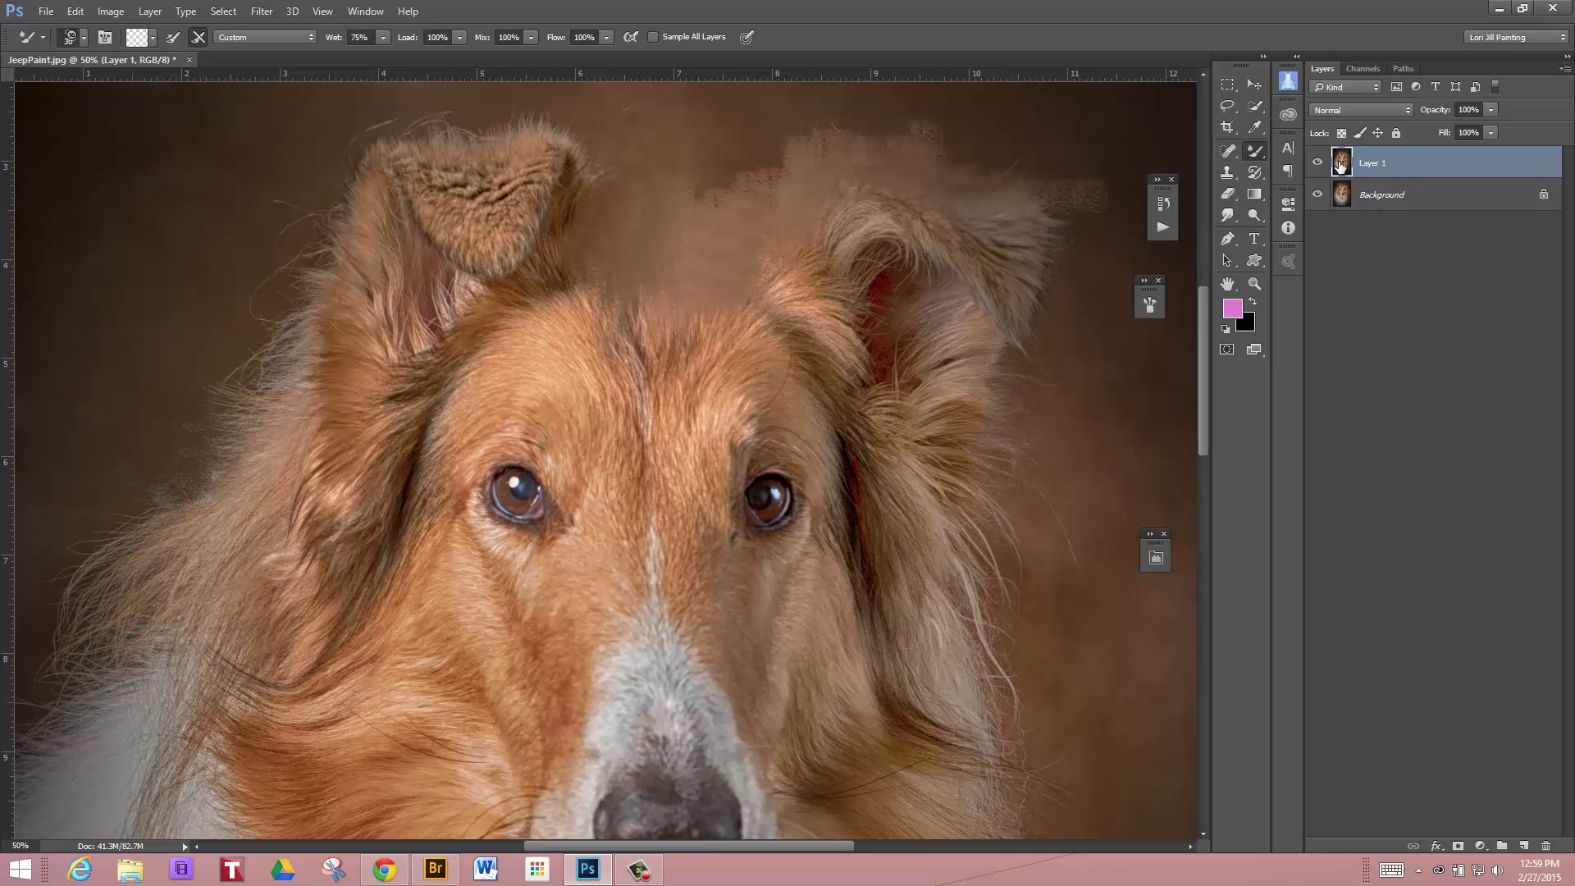
Step: Duplicate Background as Background copy, hide Layer 1, and enlarge the brush to 250
{"action": "left_click", "coordinate": [1417, 205]}
{"action": "key", "text": "ctrl+j"}
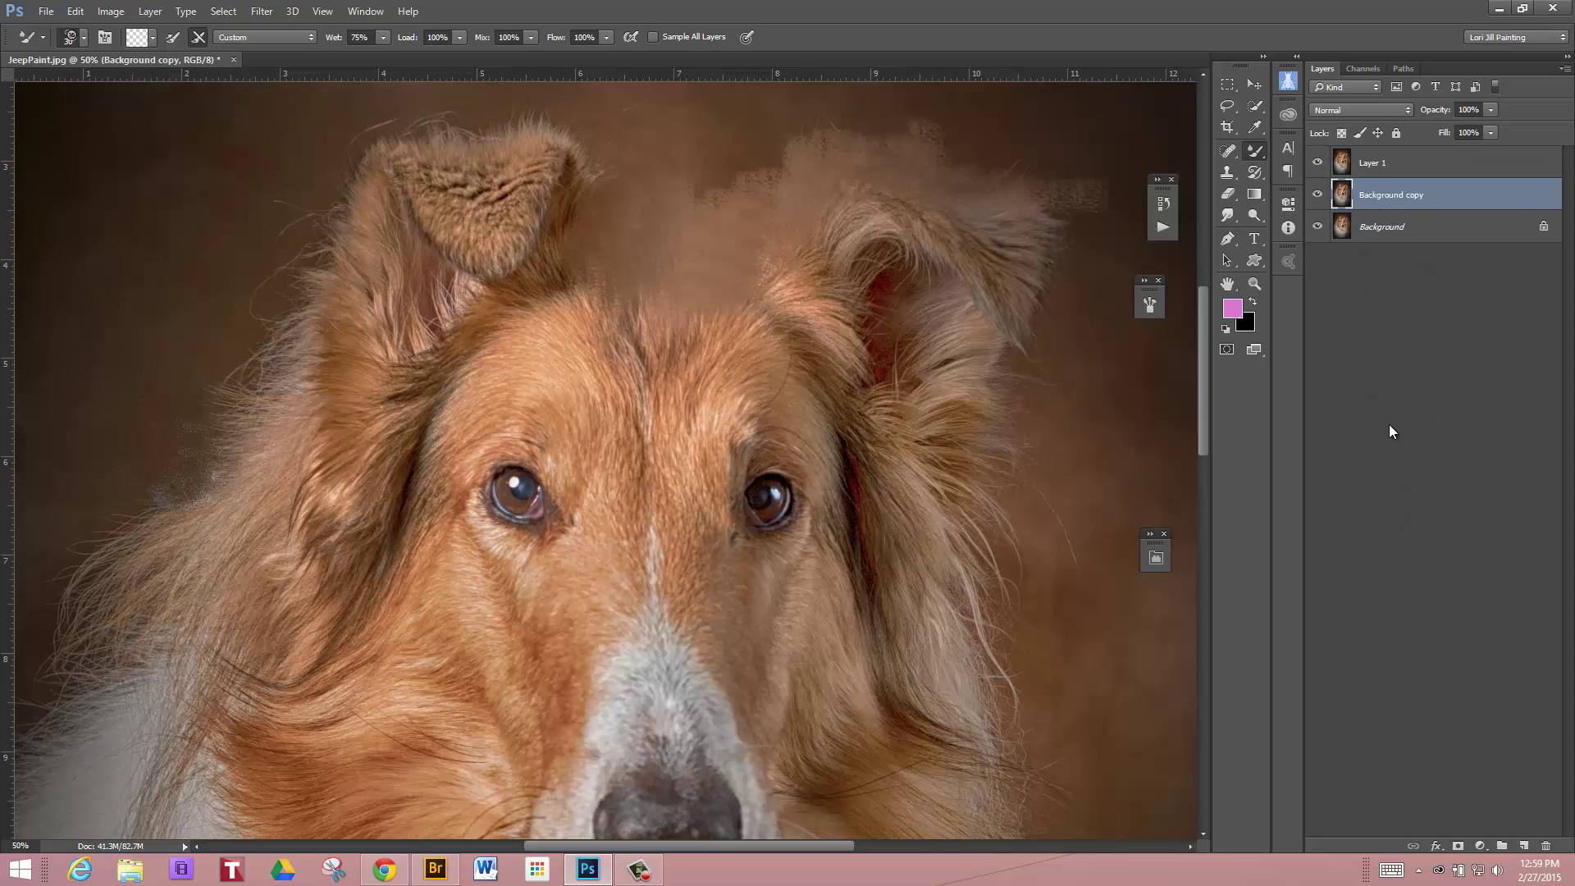
{"action": "left_click", "coordinate": [1317, 163]}
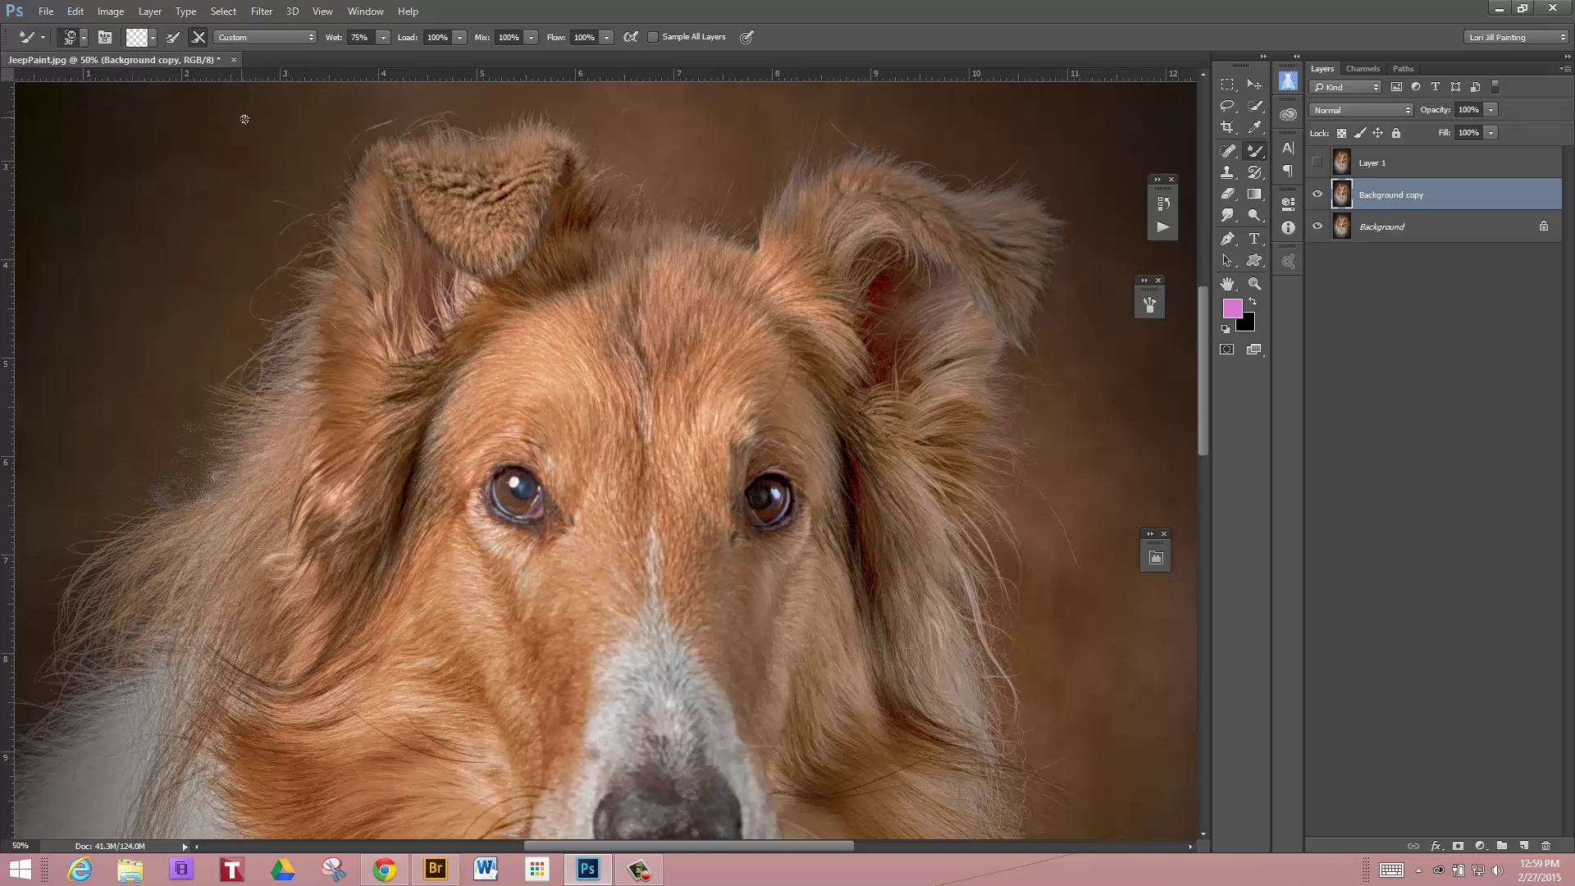
{"action": "key", "text": "bracketright"}
{"action": "key", "text": "bracketright"}
{"action": "key", "text": "bracketright"}
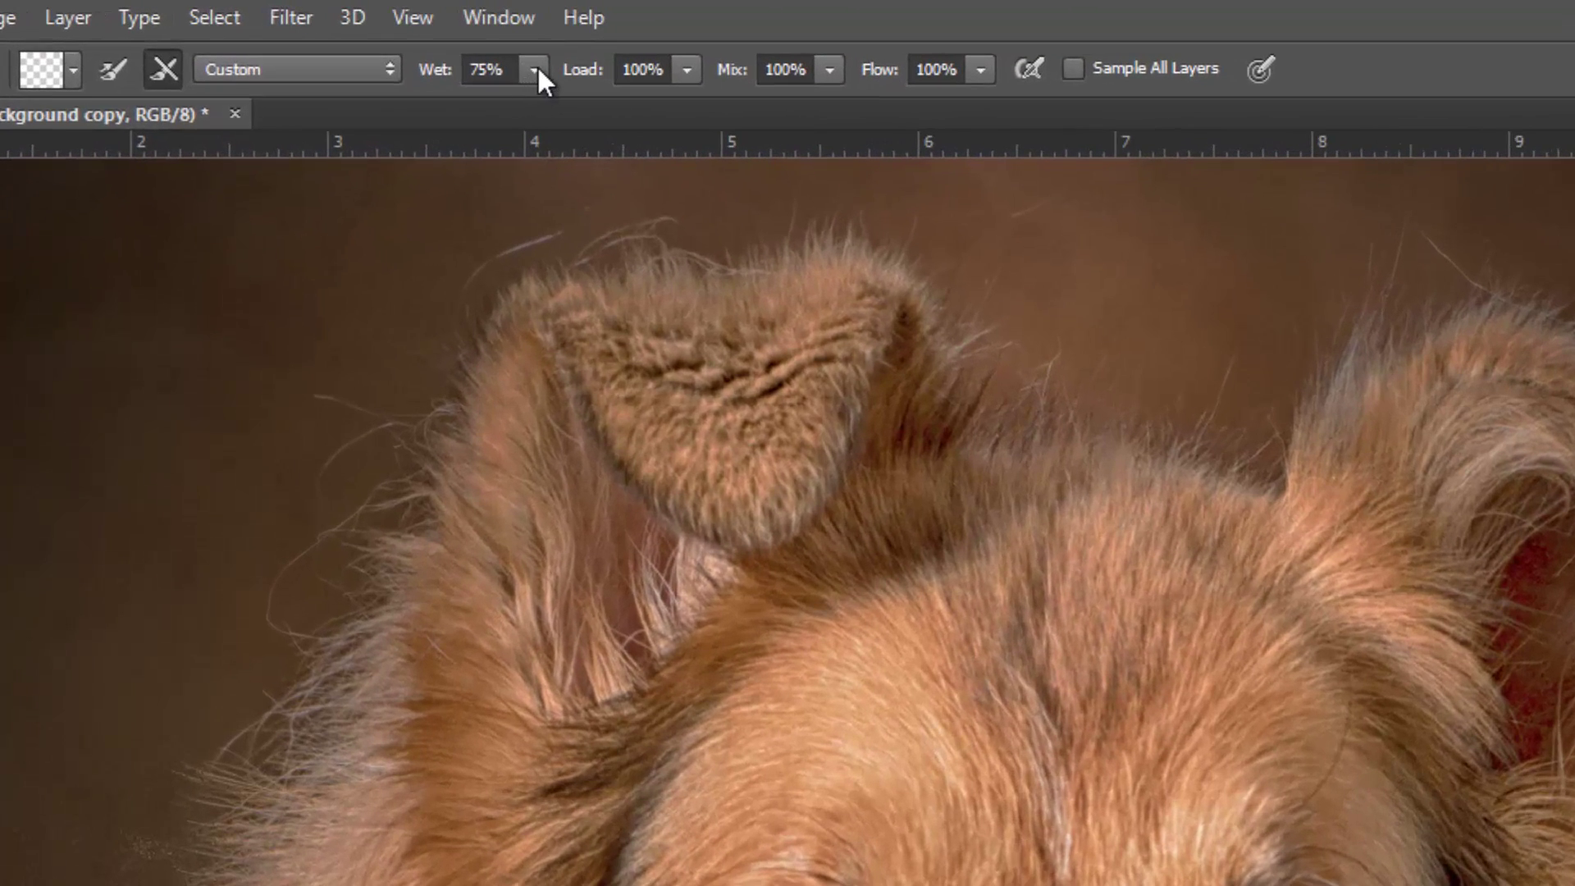
Step: Smooth the head fur at 6% Wet, then smear fur upward between the ears at 82% Wet
{"action": "left_click", "coordinate": [536, 70]}
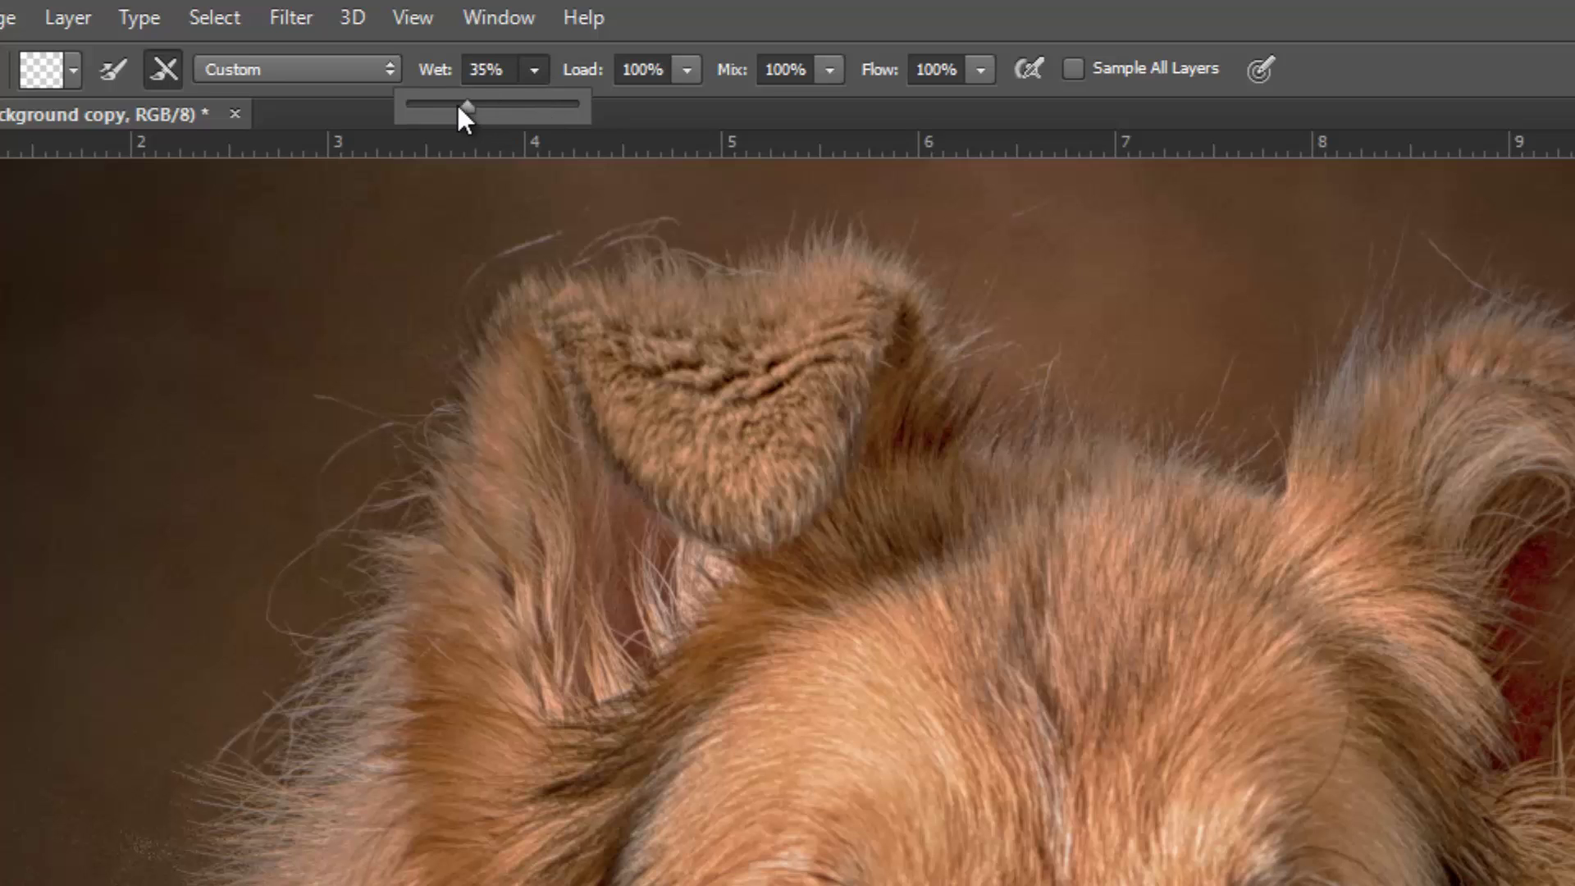
{"action": "left_click_drag", "start_coordinate": [424, 105], "coordinate": [420, 103]}
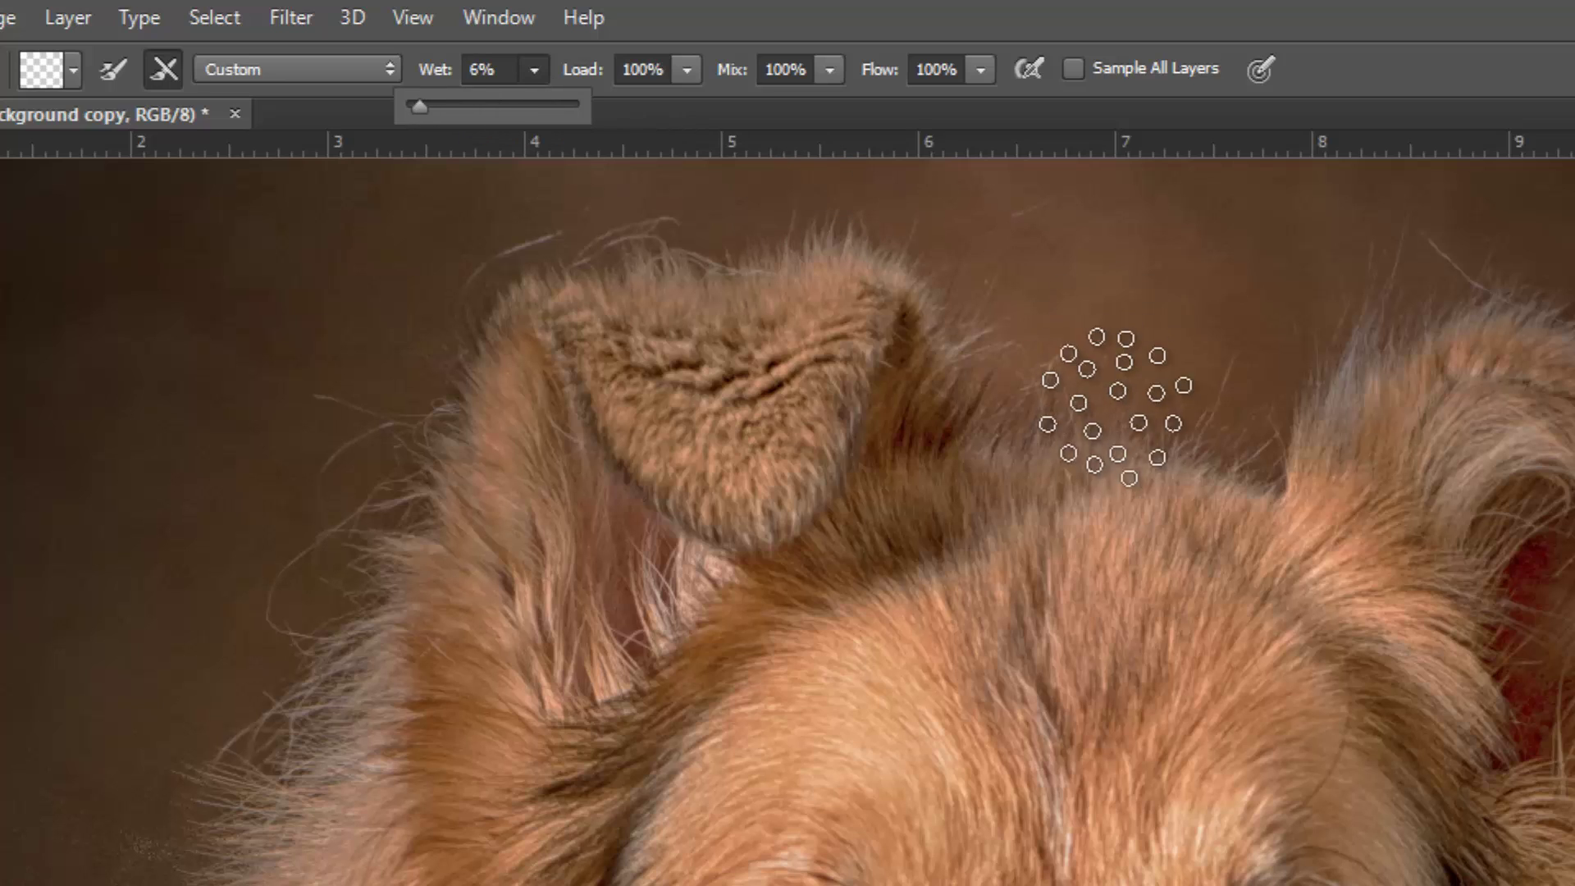
{"action": "left_click", "coordinate": [1112, 423]}
{"action": "mouse_move", "coordinate": [1077, 482]}
{"action": "left_mouse_down"}
{"action": "mouse_move", "coordinate": [1134, 341]}
{"action": "mouse_move", "coordinate": [1064, 507]}
{"action": "mouse_move", "coordinate": [1093, 347]}
{"action": "mouse_move", "coordinate": [1022, 536]}
{"action": "mouse_move", "coordinate": [1053, 347]}
{"action": "mouse_move", "coordinate": [994, 525]}
{"action": "mouse_move", "coordinate": [1065, 354]}
{"action": "mouse_move", "coordinate": [1006, 479]}
{"action": "mouse_move", "coordinate": [1069, 449]}
{"action": "mouse_move", "coordinate": [1154, 369]}
{"action": "mouse_move", "coordinate": [1138, 521]}
{"action": "mouse_move", "coordinate": [1220, 386]}
{"action": "left_mouse_up"}
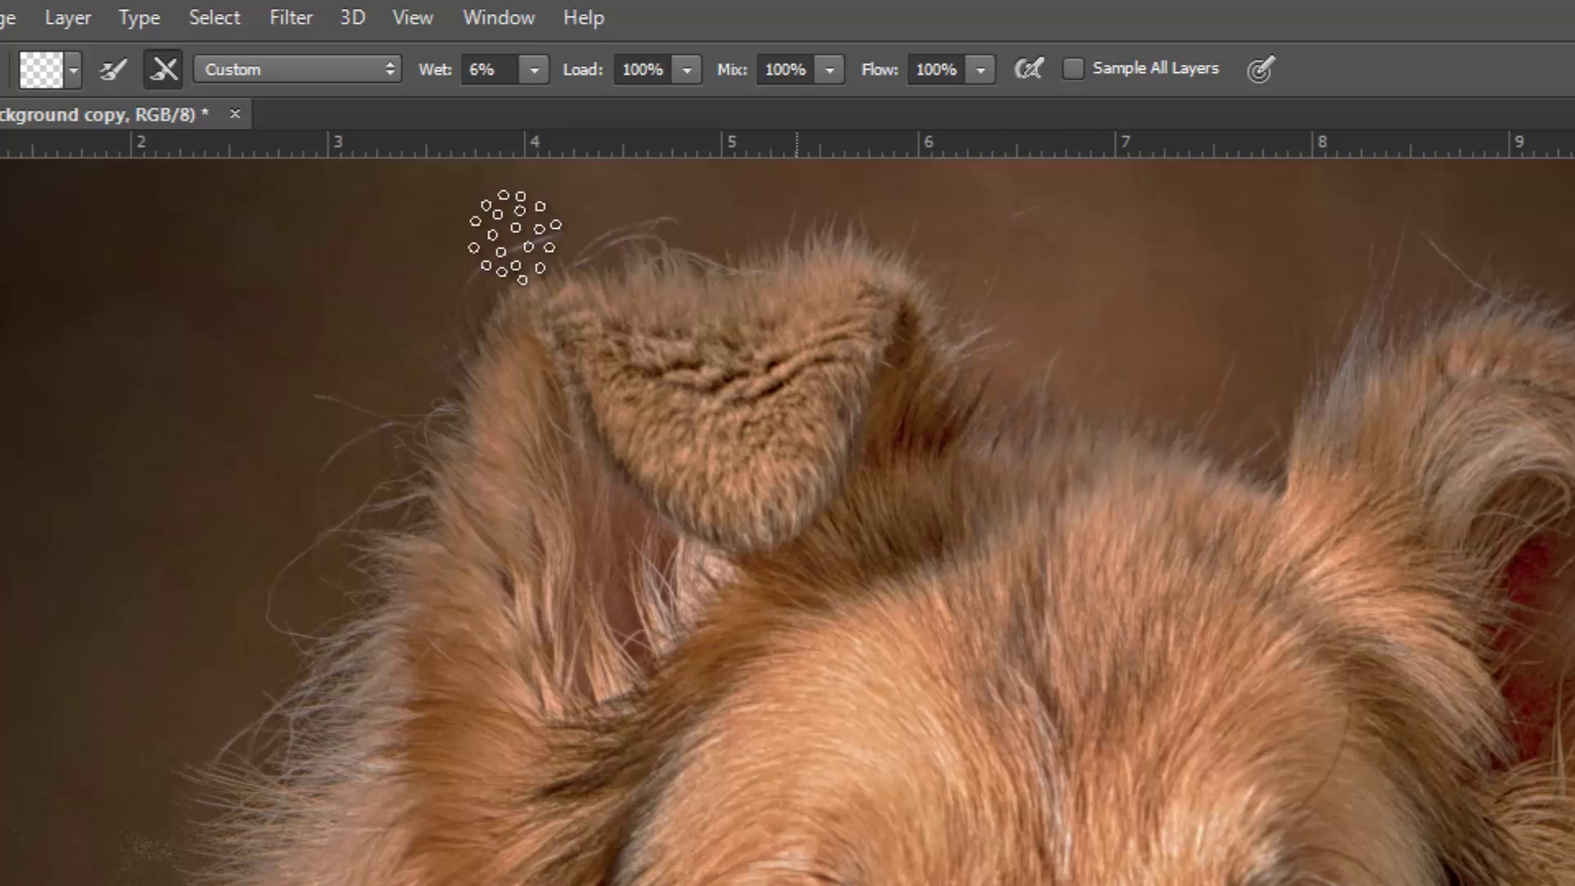
{"action": "left_click", "coordinate": [535, 70]}
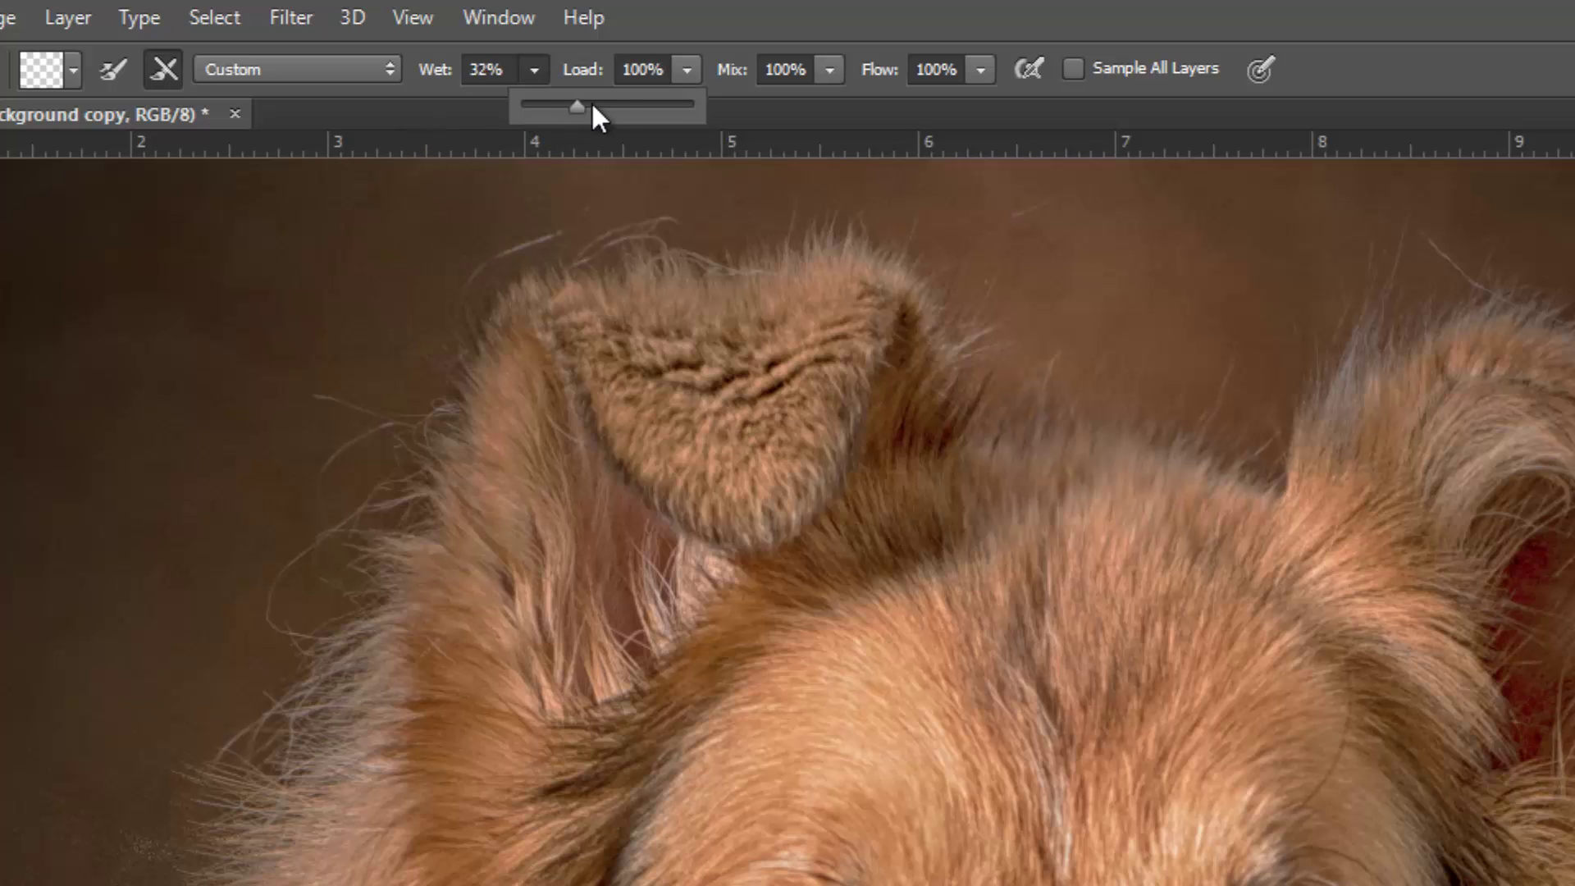
{"action": "mouse_move", "coordinate": [1055, 503]}
{"action": "left_mouse_down"}
{"action": "mouse_move", "coordinate": [1098, 459]}
{"action": "mouse_move", "coordinate": [1119, 469]}
{"action": "mouse_move", "coordinate": [1052, 509]}
{"action": "mouse_move", "coordinate": [1050, 449]}
{"action": "mouse_move", "coordinate": [1000, 520]}
{"action": "mouse_move", "coordinate": [1080, 482]}
{"action": "mouse_move", "coordinate": [1160, 406]}
{"action": "mouse_move", "coordinate": [1172, 516]}
{"action": "mouse_move", "coordinate": [1222, 479]}
{"action": "mouse_move", "coordinate": [1329, 527]}
{"action": "left_mouse_up"}
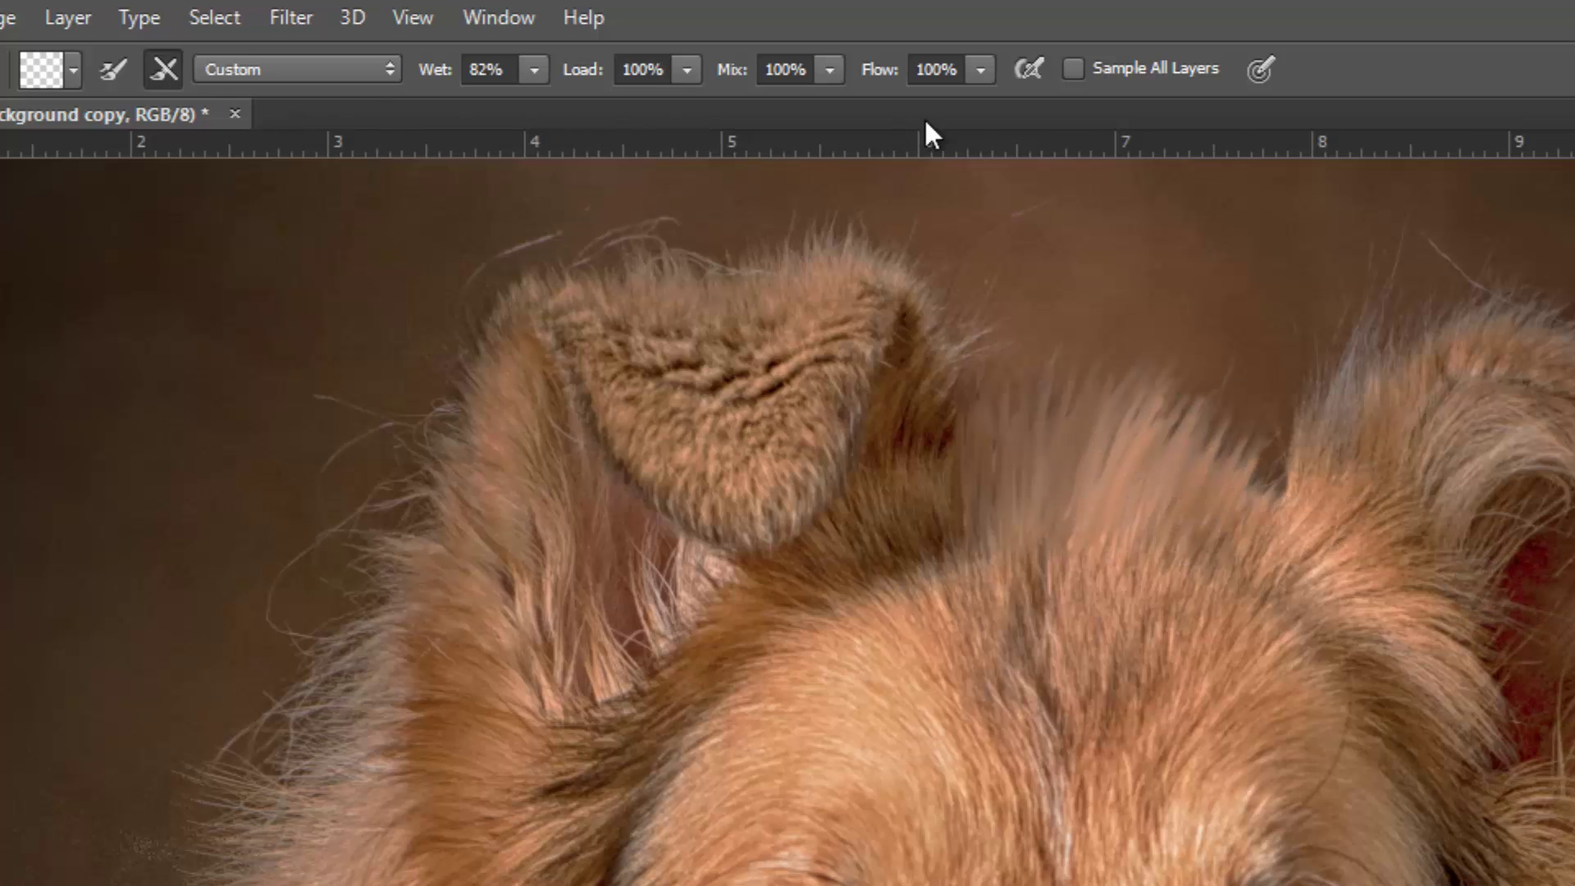
Step: At 100% Wet, paint long upward fur wisps between the left ear and the head
{"action": "left_click", "coordinate": [532, 70]}
{"action": "left_click_drag", "start_coordinate": [534, 106], "coordinate": [566, 106]}
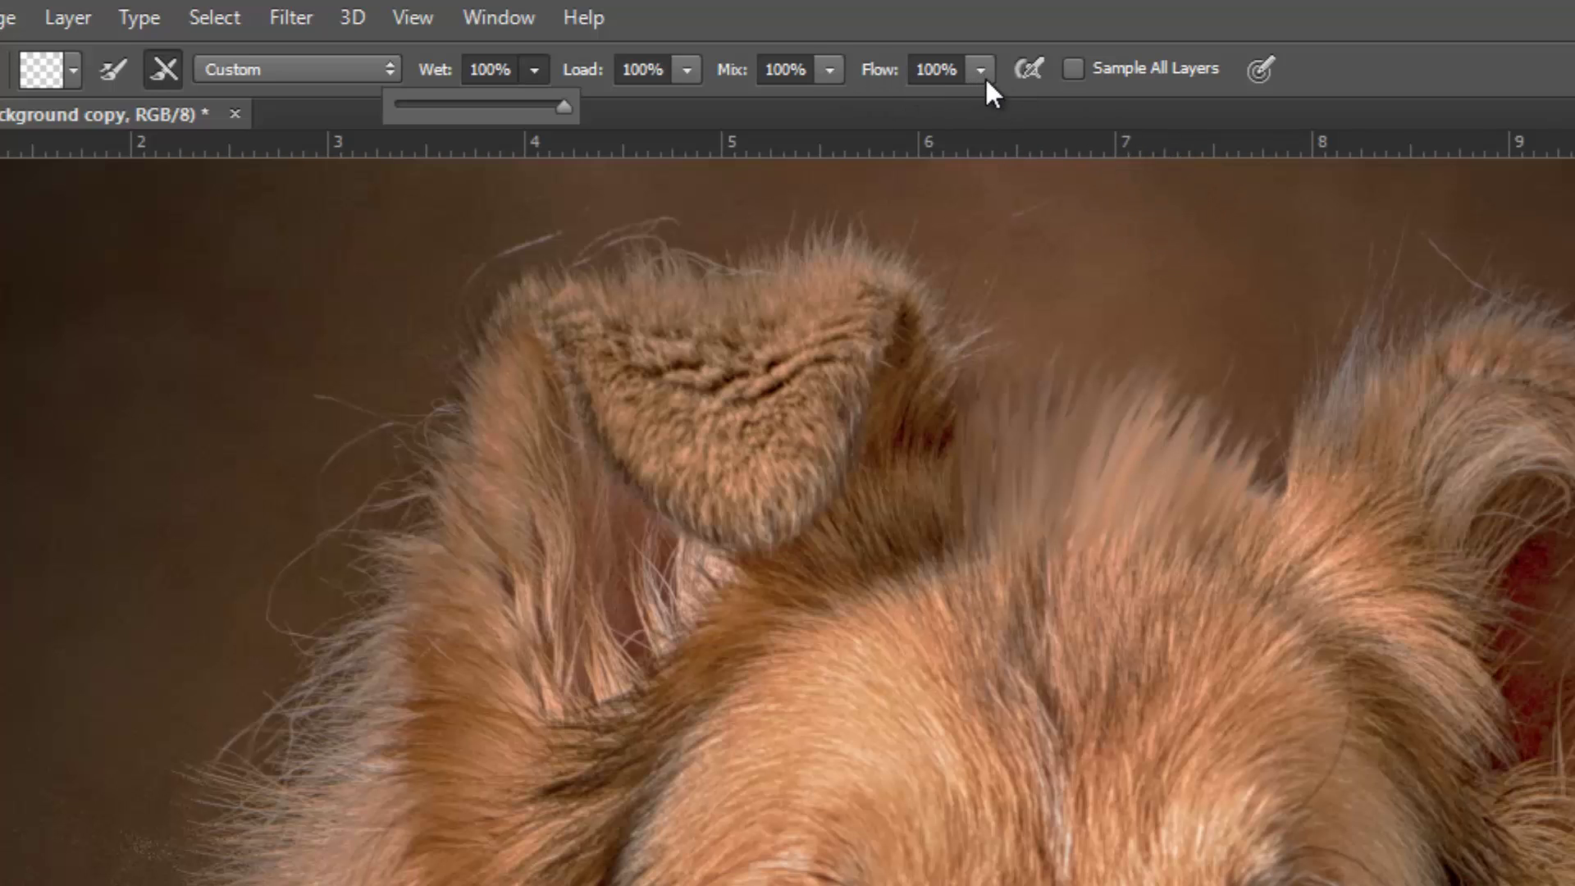
{"action": "left_click", "coordinate": [995, 509]}
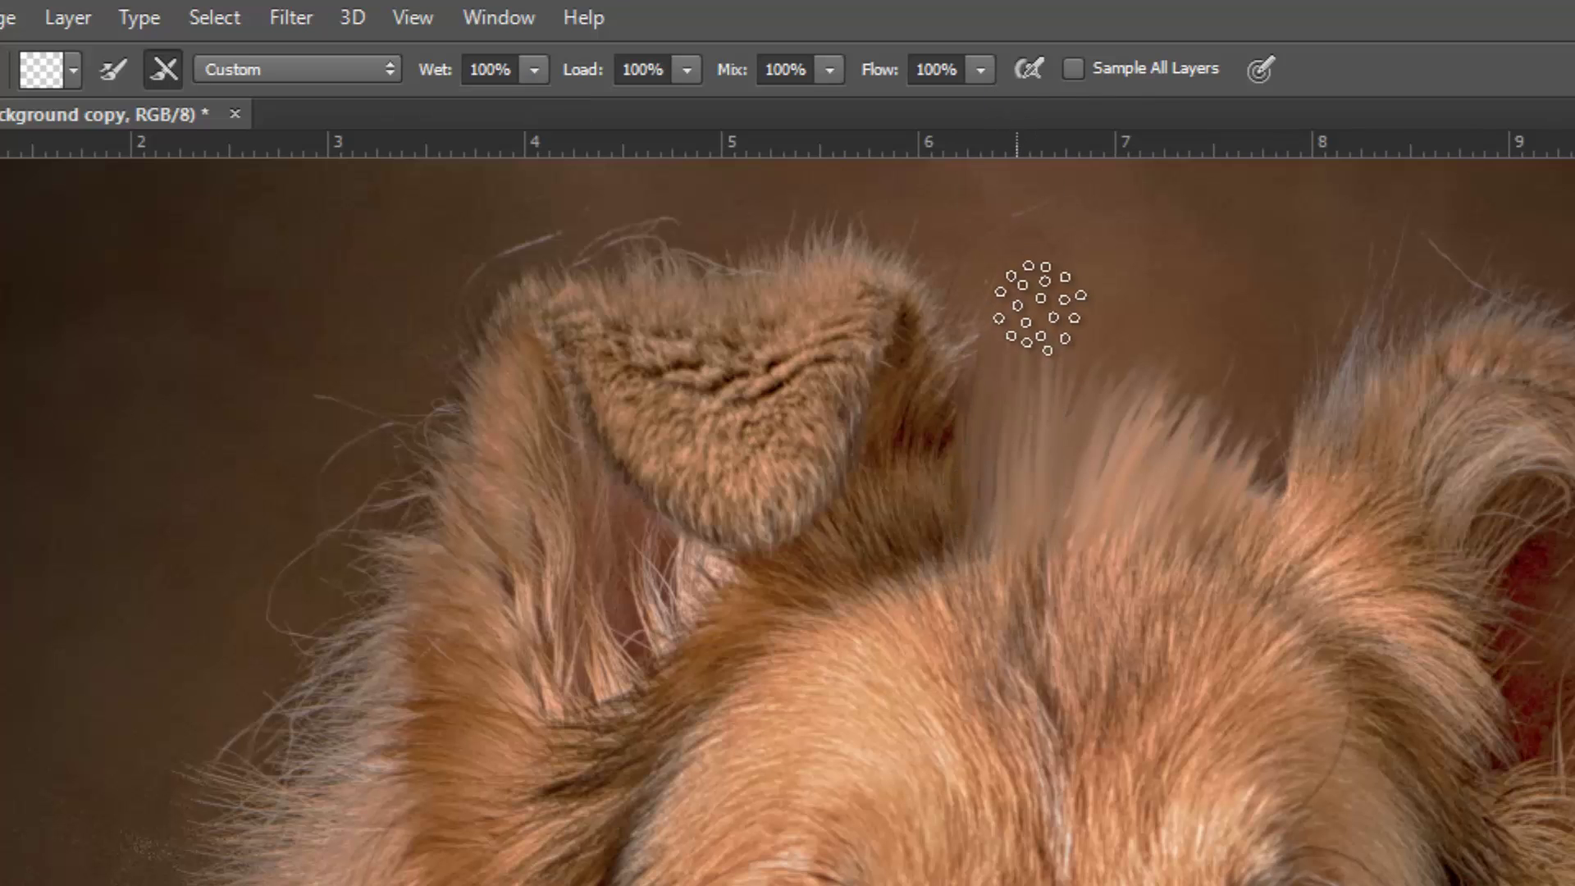
{"action": "mouse_move", "coordinate": [1112, 297]}
{"action": "left_mouse_down"}
{"action": "mouse_move", "coordinate": [1118, 446]}
{"action": "mouse_move", "coordinate": [1160, 538]}
{"action": "mouse_move", "coordinate": [1206, 457]}
{"action": "mouse_move", "coordinate": [1119, 500]}
{"action": "mouse_move", "coordinate": [1247, 279]}
{"action": "left_mouse_up"}
{"action": "mouse_move", "coordinate": [1132, 509]}
{"action": "left_mouse_down"}
{"action": "mouse_move", "coordinate": [1159, 258]}
{"action": "mouse_move", "coordinate": [1026, 317]}
{"action": "left_mouse_up"}
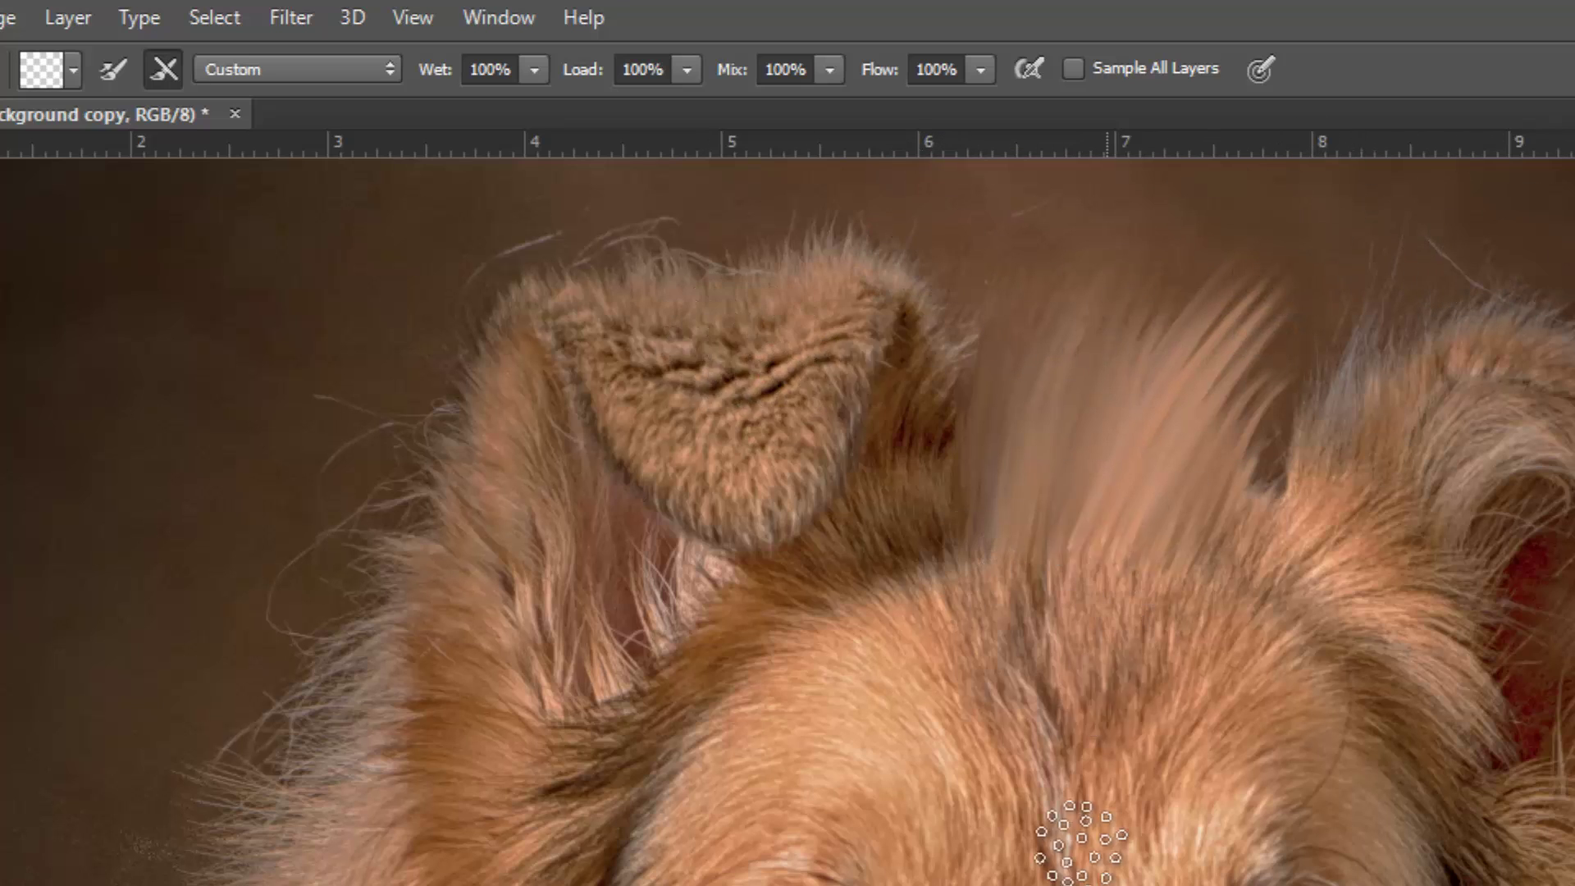
{"action": "scroll", "coordinate": [859, 522], "scroll_direction": "up", "scroll_amount": 5}
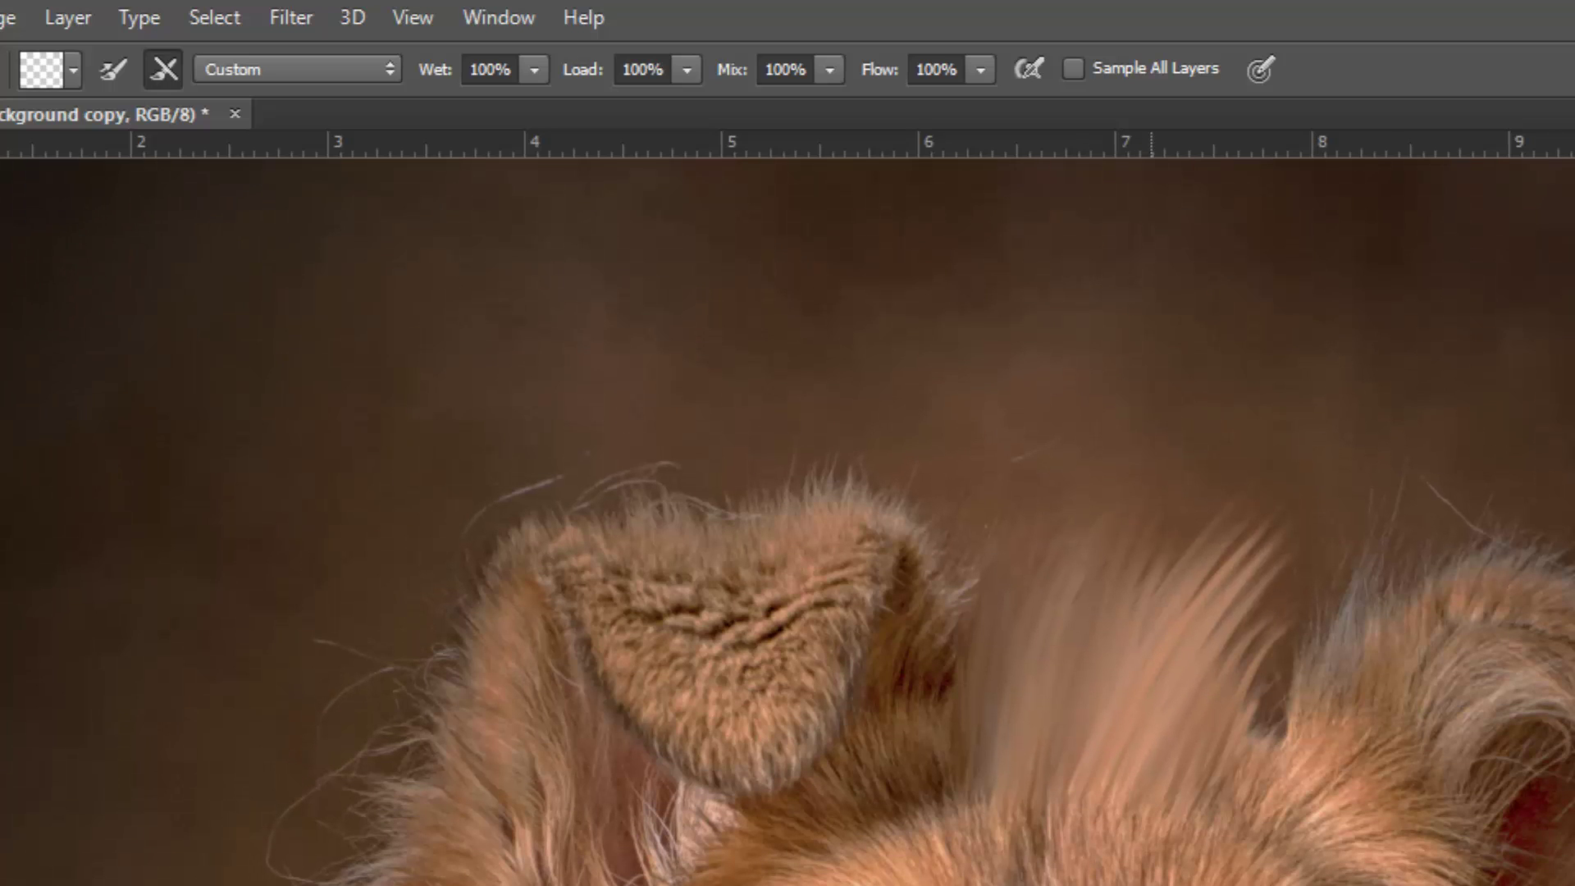
{"action": "scroll", "coordinate": [788, 522], "scroll_direction": "right", "scroll_amount": 4}
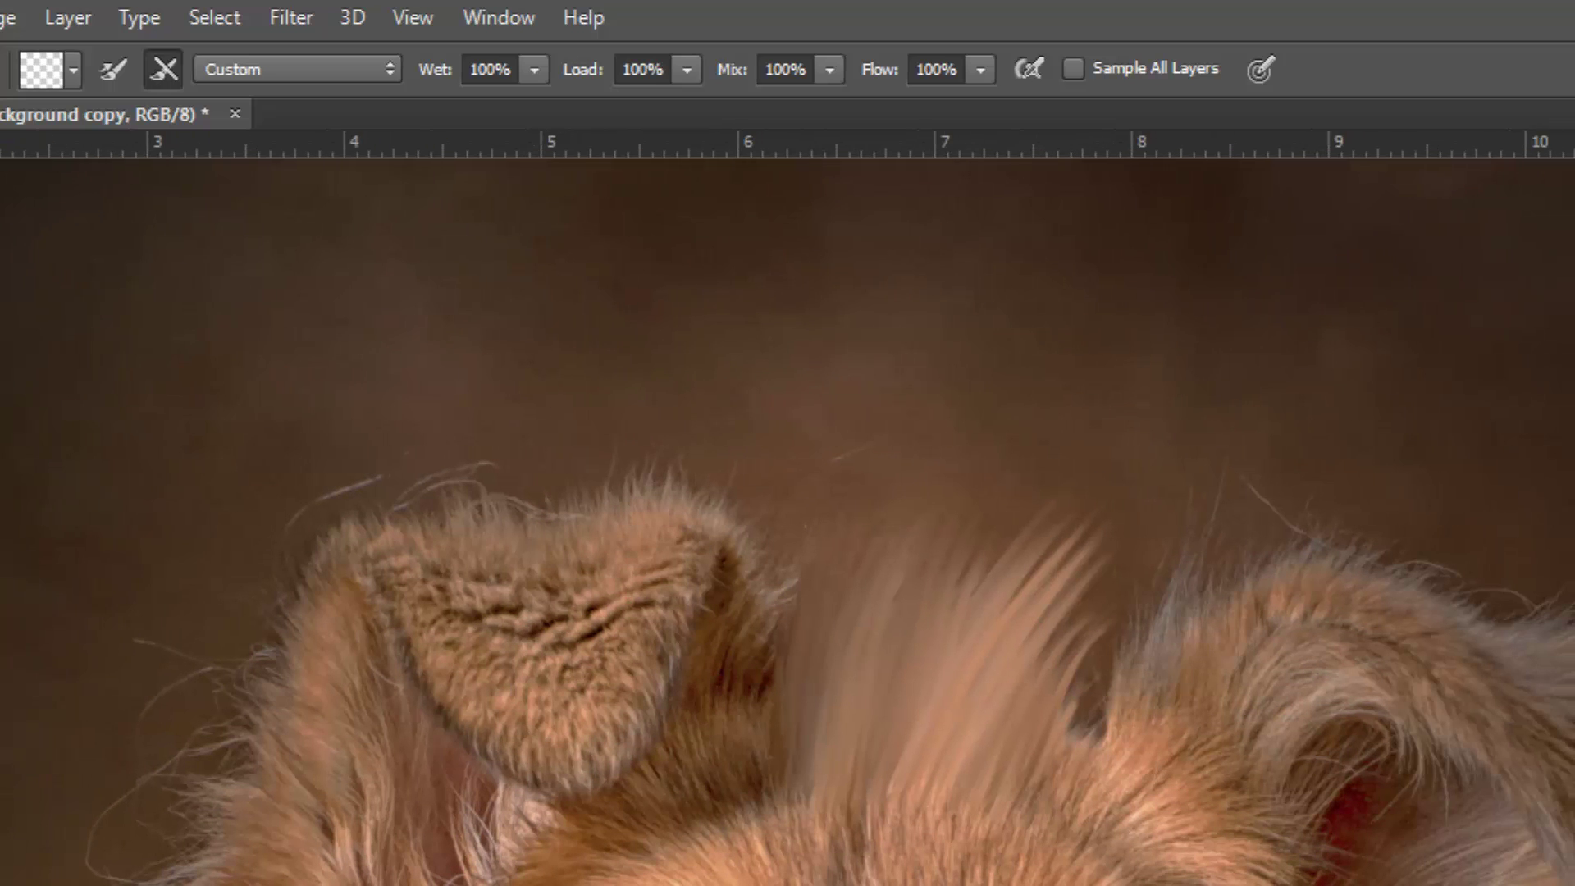
Step: Lower the Mixer Brush flow to 13%
{"action": "left_click", "coordinate": [985, 71]}
{"action": "left_click_drag", "start_coordinate": [984, 107], "coordinate": [838, 107]}
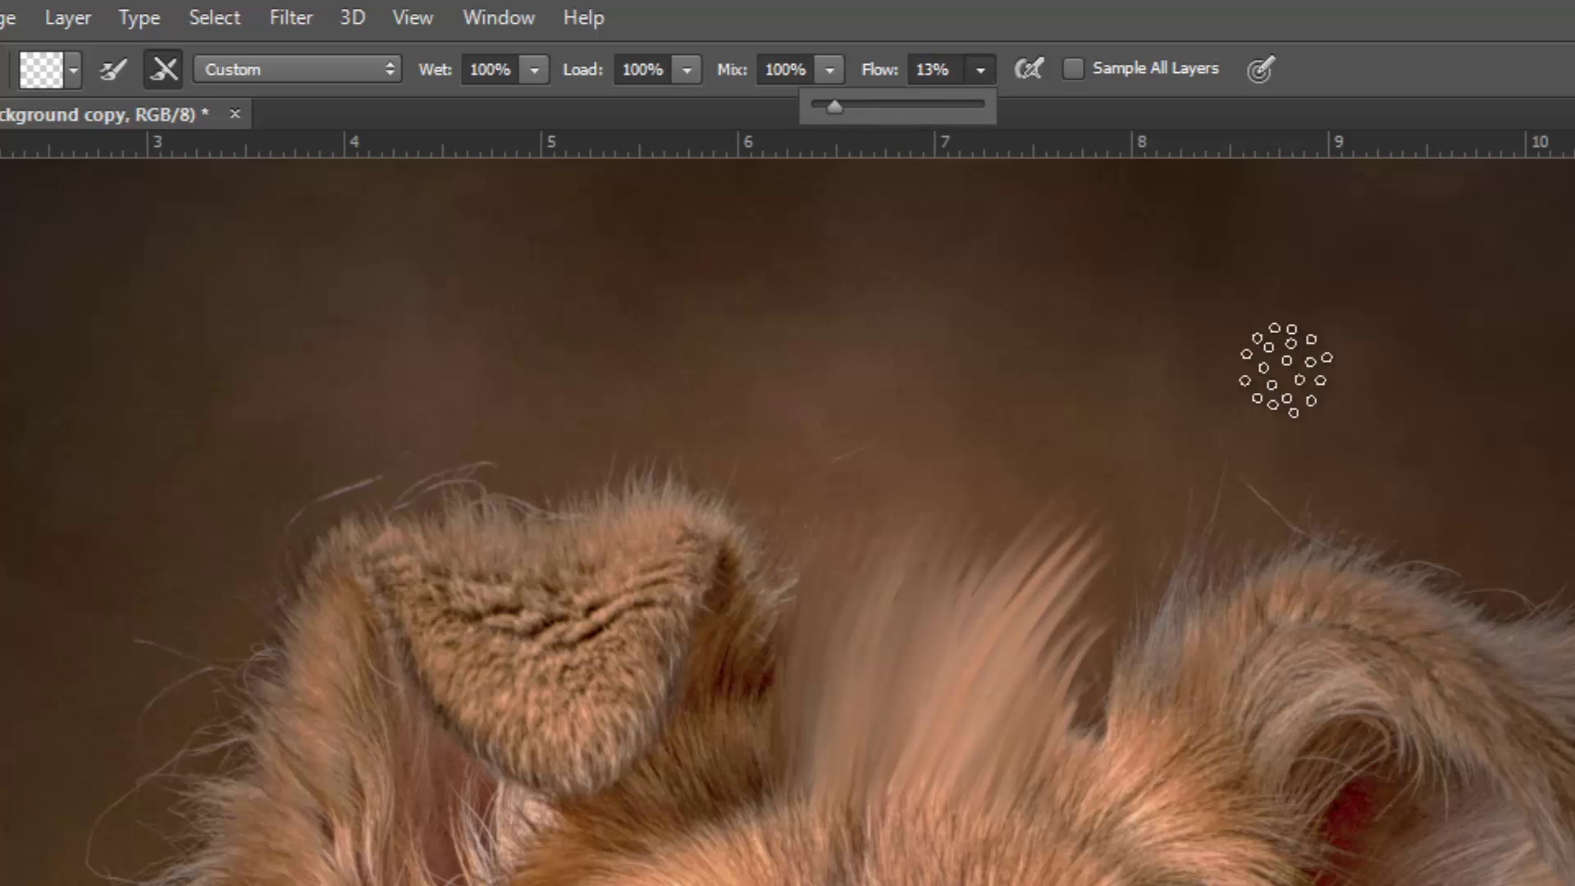
{"action": "left_click", "coordinate": [1212, 591]}
Step: Paint soft fur wisps upward from the right ear into the background
{"action": "mouse_move", "coordinate": [1213, 535]}
{"action": "left_mouse_down"}
{"action": "mouse_move", "coordinate": [1160, 675]}
{"action": "mouse_move", "coordinate": [1214, 555]}
{"action": "mouse_move", "coordinate": [1216, 625]}
{"action": "mouse_move", "coordinate": [1368, 541]}
{"action": "mouse_move", "coordinate": [1455, 529]}
{"action": "mouse_move", "coordinate": [1498, 570]}
{"action": "mouse_move", "coordinate": [1337, 561]}
{"action": "mouse_move", "coordinate": [1356, 565]}
{"action": "mouse_move", "coordinate": [1297, 587]}
{"action": "left_mouse_up"}
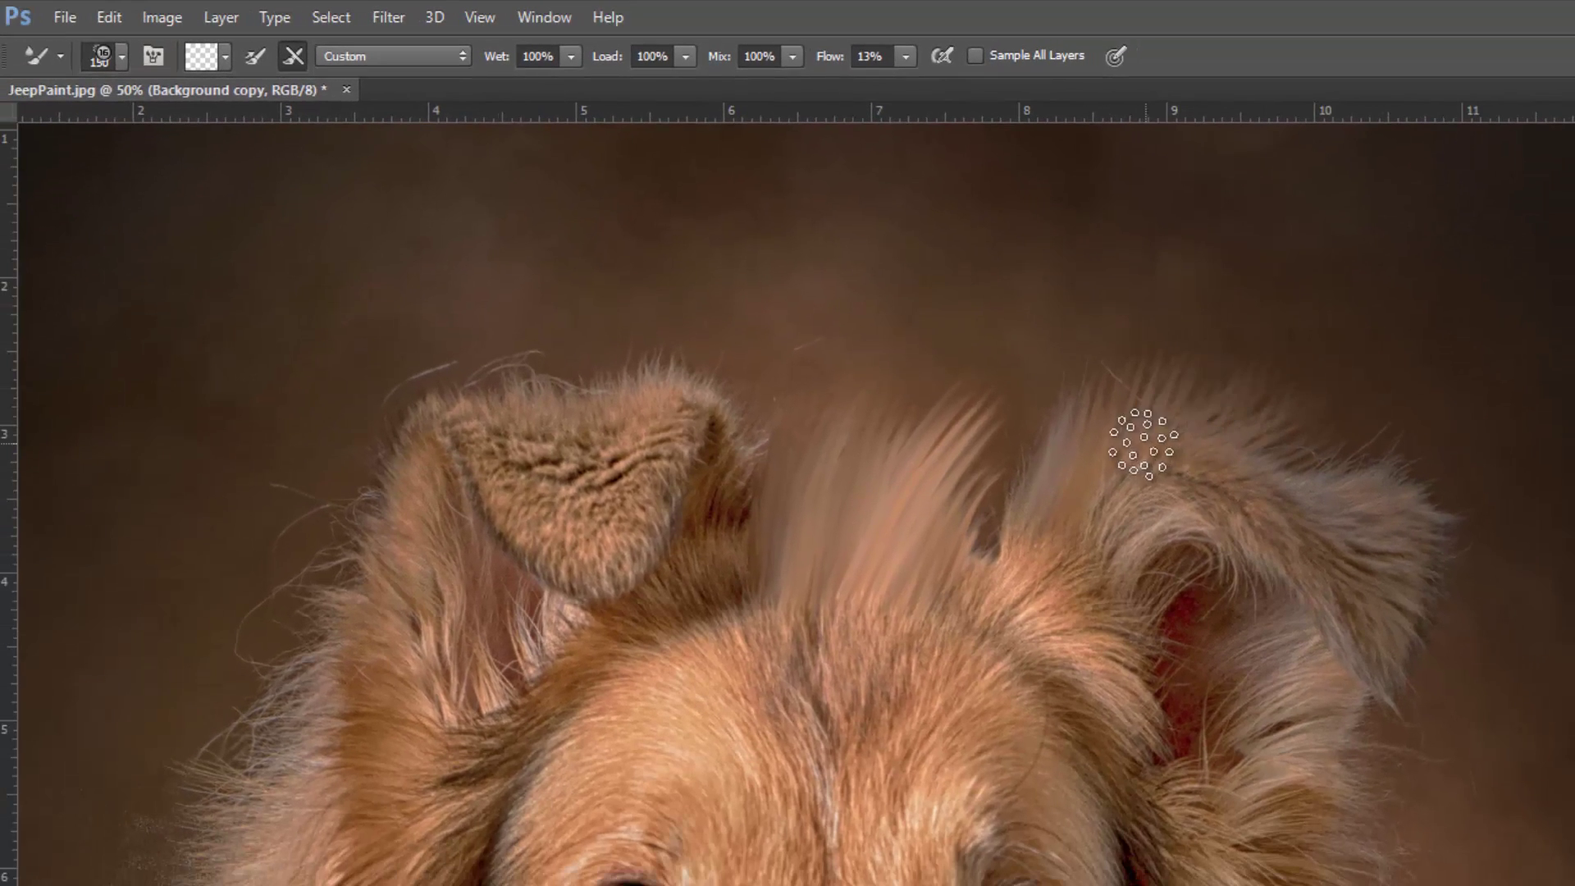
{"action": "mouse_move", "coordinate": [1144, 444]}
{"action": "left_mouse_down"}
{"action": "mouse_move", "coordinate": [1164, 364]}
{"action": "mouse_move", "coordinate": [1181, 445]}
{"action": "mouse_move", "coordinate": [1263, 374]}
{"action": "mouse_move", "coordinate": [1265, 459]}
{"action": "mouse_move", "coordinate": [1373, 422]}
{"action": "mouse_move", "coordinate": [1304, 479]}
{"action": "mouse_move", "coordinate": [1411, 450]}
{"action": "mouse_move", "coordinate": [1321, 494]}
{"action": "mouse_move", "coordinate": [1438, 476]}
{"action": "mouse_move", "coordinate": [1356, 527]}
{"action": "mouse_move", "coordinate": [1487, 531]}
{"action": "mouse_move", "coordinate": [1406, 575]}
{"action": "mouse_move", "coordinate": [1371, 549]}
{"action": "mouse_move", "coordinate": [1396, 588]}
{"action": "mouse_move", "coordinate": [1364, 574]}
{"action": "mouse_move", "coordinate": [1400, 620]}
{"action": "mouse_move", "coordinate": [1362, 590]}
{"action": "mouse_move", "coordinate": [1356, 628]}
{"action": "mouse_move", "coordinate": [1336, 590]}
{"action": "mouse_move", "coordinate": [1343, 630]}
{"action": "mouse_move", "coordinate": [1302, 549]}
{"action": "mouse_move", "coordinate": [1300, 678]}
{"action": "mouse_move", "coordinate": [1281, 570]}
{"action": "mouse_move", "coordinate": [1250, 655]}
{"action": "mouse_move", "coordinate": [1206, 510]}
{"action": "mouse_move", "coordinate": [1233, 628]}
{"action": "mouse_move", "coordinate": [1156, 527]}
{"action": "mouse_move", "coordinate": [1308, 599]}
{"action": "mouse_move", "coordinate": [1263, 544]}
{"action": "mouse_move", "coordinate": [1343, 665]}
{"action": "mouse_move", "coordinate": [1320, 552]}
{"action": "mouse_move", "coordinate": [1364, 682]}
{"action": "mouse_move", "coordinate": [1271, 348]}
{"action": "mouse_move", "coordinate": [1231, 419]}
{"action": "mouse_move", "coordinate": [1171, 442]}
{"action": "mouse_move", "coordinate": [1216, 413]}
{"action": "mouse_move", "coordinate": [1242, 332]}
{"action": "mouse_move", "coordinate": [1120, 311]}
{"action": "mouse_move", "coordinate": [1530, 317]}
{"action": "mouse_move", "coordinate": [1495, 373]}
{"action": "left_mouse_up"}
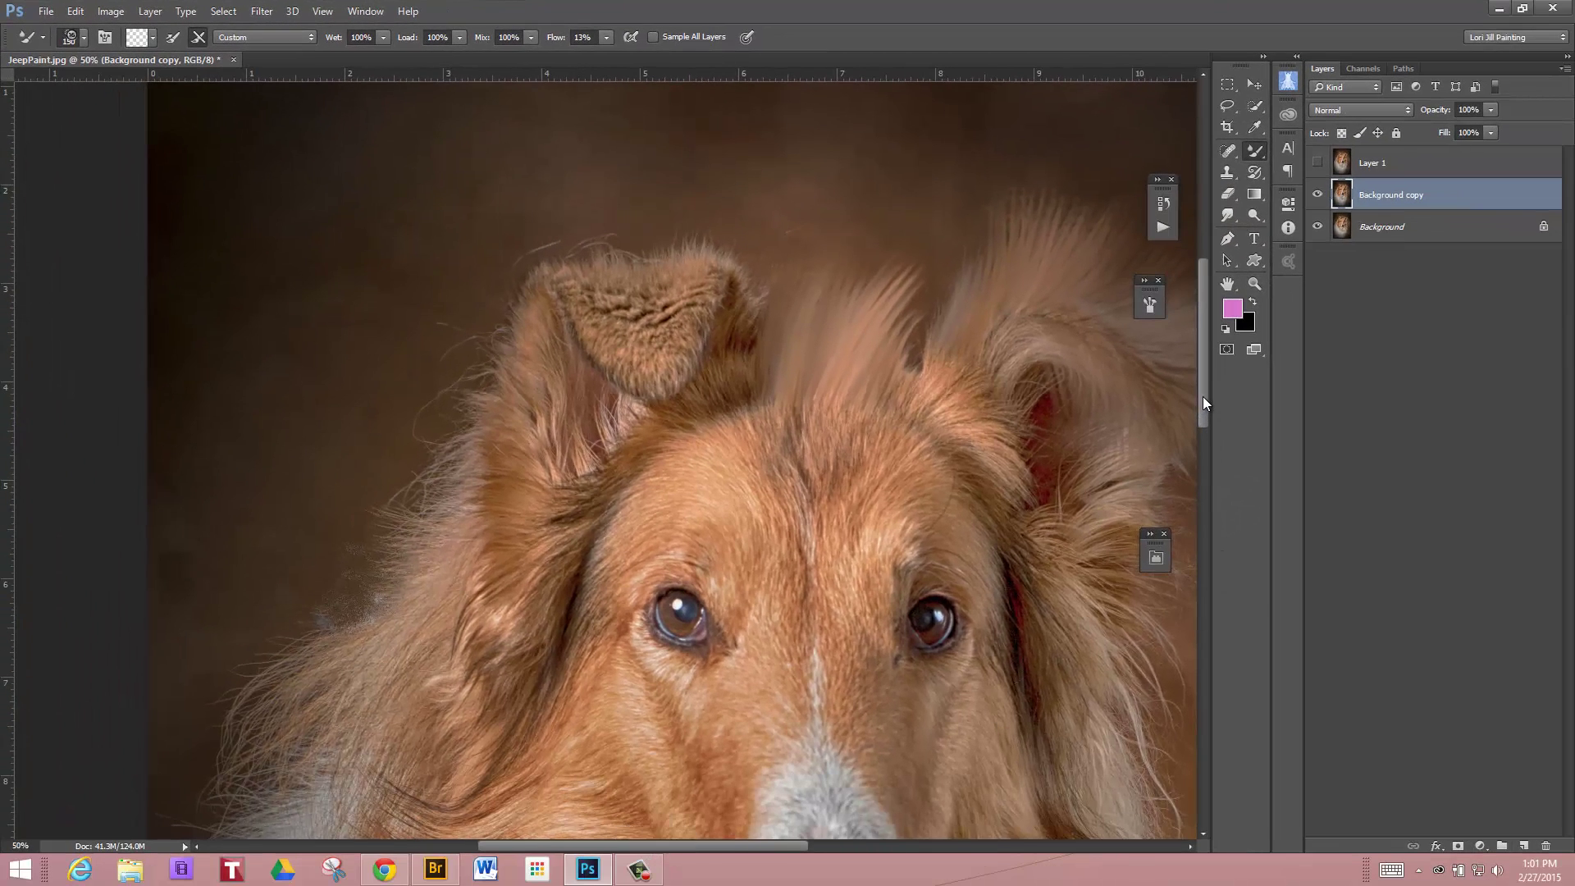
{"action": "left_click_drag", "start_coordinate": [1203, 402], "coordinate": [1203, 469]}
Step: Smear light fur leftward into the dark background beside the dog's ear and face
{"action": "left_click_drag", "start_coordinate": [459, 241], "coordinate": [324, 255]}
{"action": "mouse_move", "coordinate": [456, 264]}
{"action": "left_mouse_down"}
{"action": "mouse_move", "coordinate": [331, 285]}
{"action": "mouse_move", "coordinate": [450, 273]}
{"action": "mouse_move", "coordinate": [398, 294]}
{"action": "mouse_move", "coordinate": [302, 306]}
{"action": "left_mouse_up"}
{"action": "mouse_move", "coordinate": [451, 201]}
{"action": "left_mouse_down"}
{"action": "mouse_move", "coordinate": [362, 211]}
{"action": "mouse_move", "coordinate": [460, 203]}
{"action": "mouse_move", "coordinate": [413, 218]}
{"action": "mouse_move", "coordinate": [373, 210]}
{"action": "mouse_move", "coordinate": [490, 173]}
{"action": "mouse_move", "coordinate": [370, 190]}
{"action": "mouse_move", "coordinate": [436, 238]}
{"action": "mouse_move", "coordinate": [494, 240]}
{"action": "mouse_move", "coordinate": [306, 244]}
{"action": "left_mouse_up"}
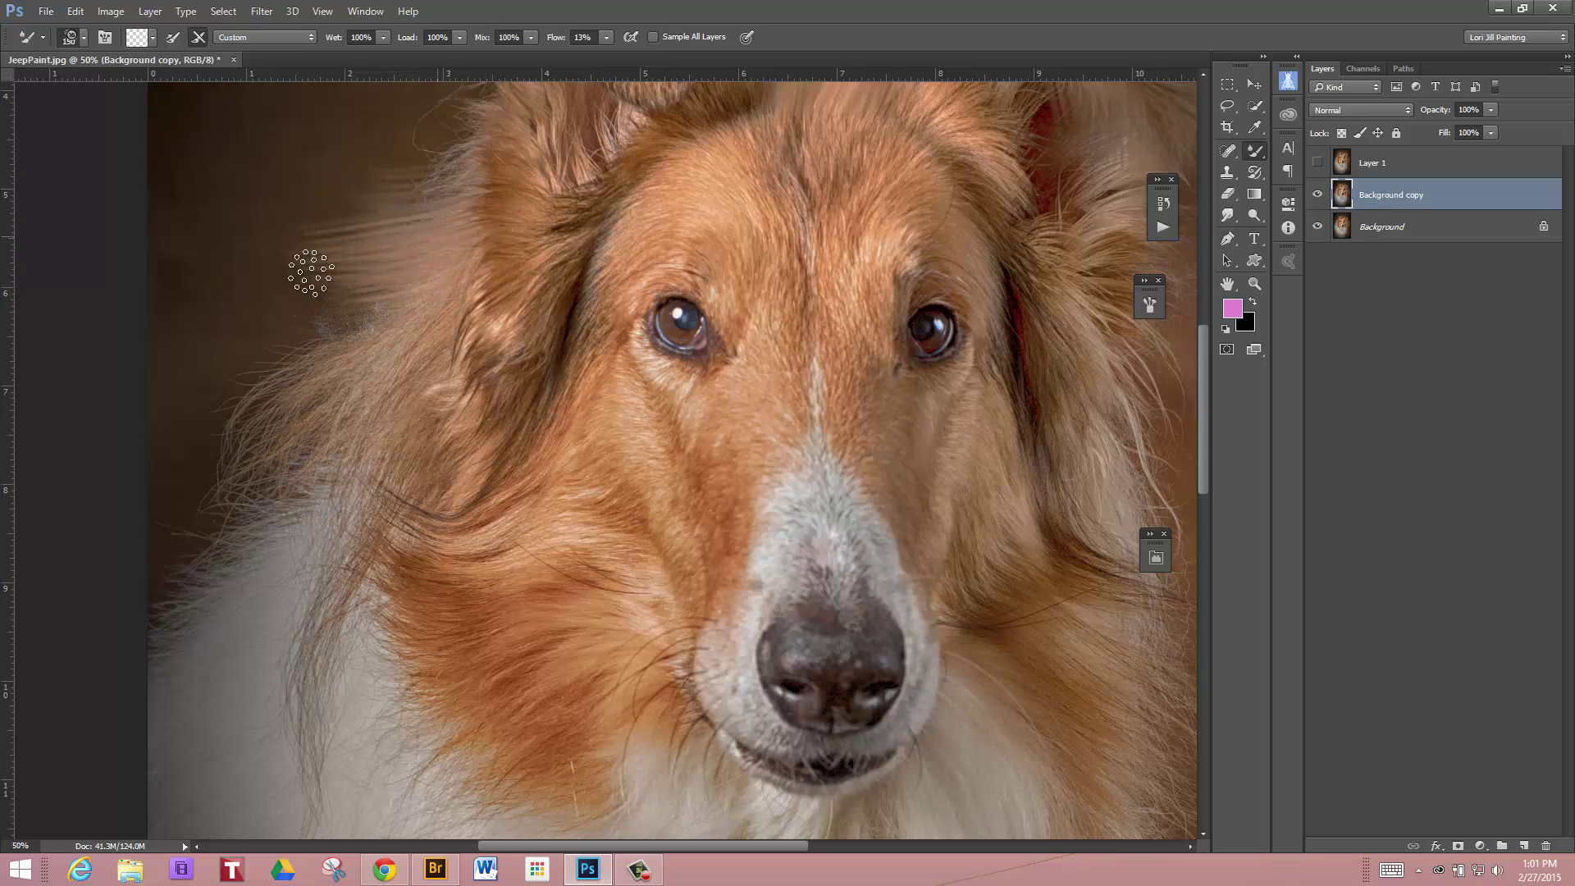
{"action": "left_click_drag", "start_coordinate": [400, 251], "coordinate": [221, 267]}
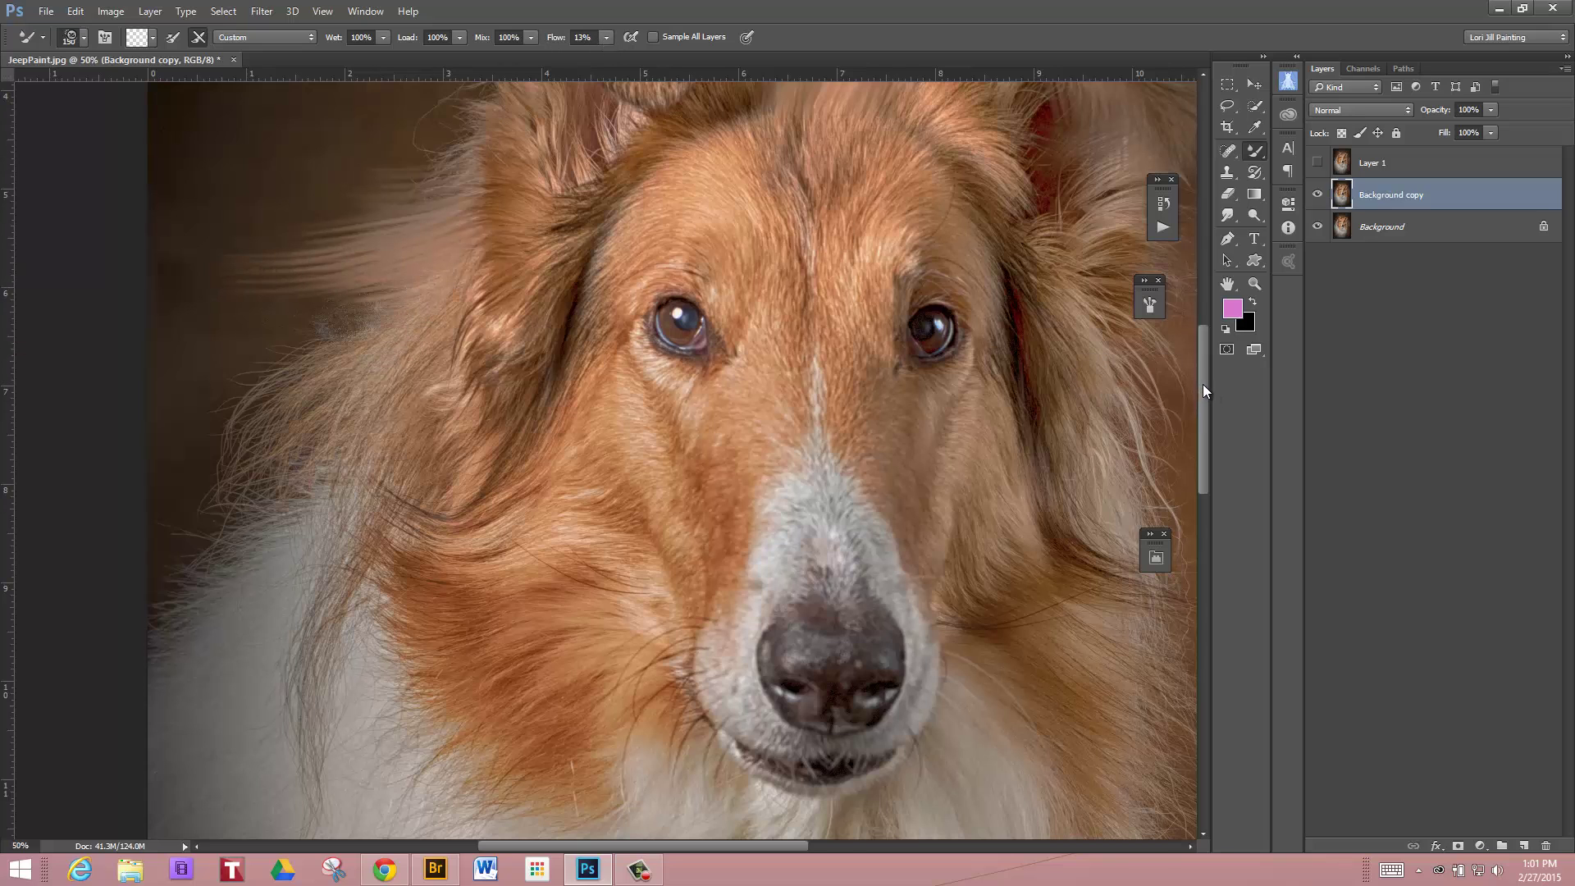
{"action": "left_click_drag", "start_coordinate": [1203, 383], "coordinate": [1212, 297]}
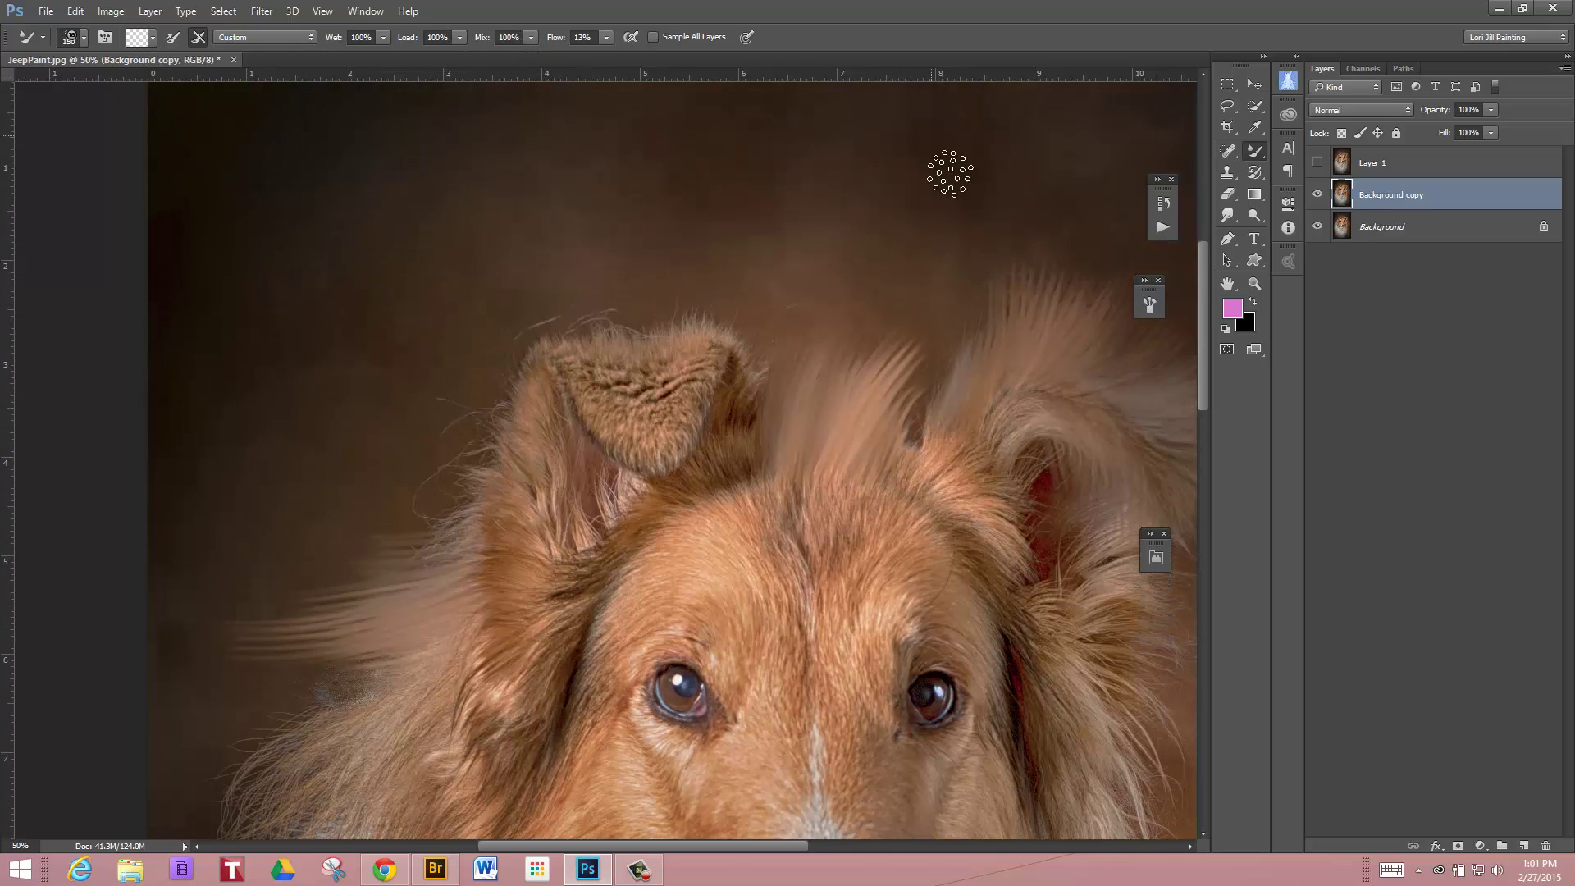
{"action": "left_click_drag", "start_coordinate": [1202, 347], "coordinate": [1201, 367]}
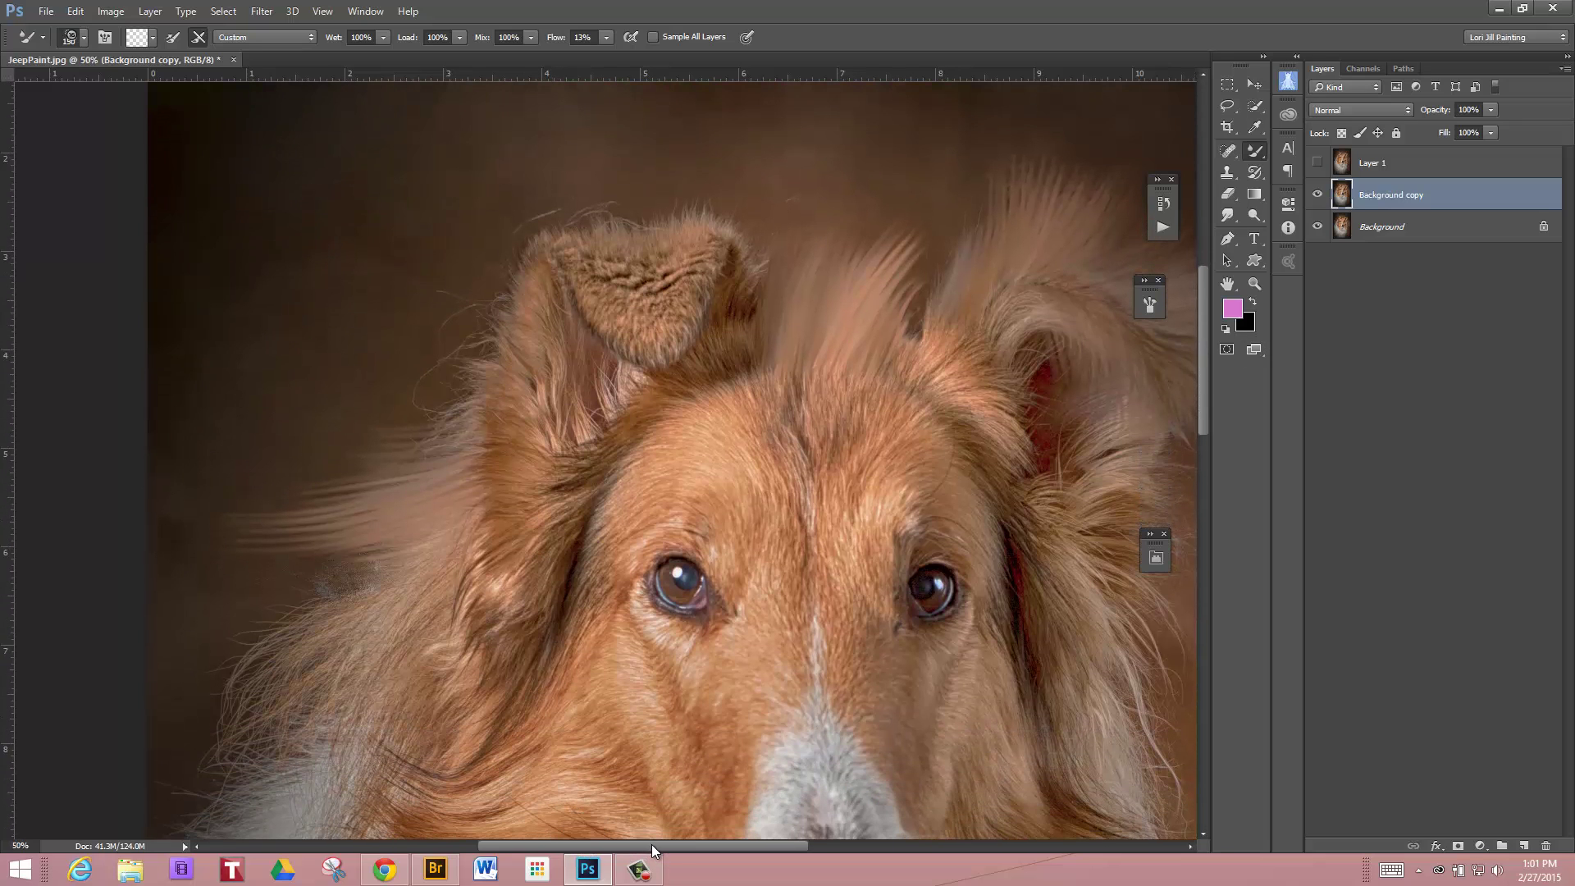
{"action": "left_click_drag", "start_coordinate": [651, 845], "coordinate": [667, 844]}
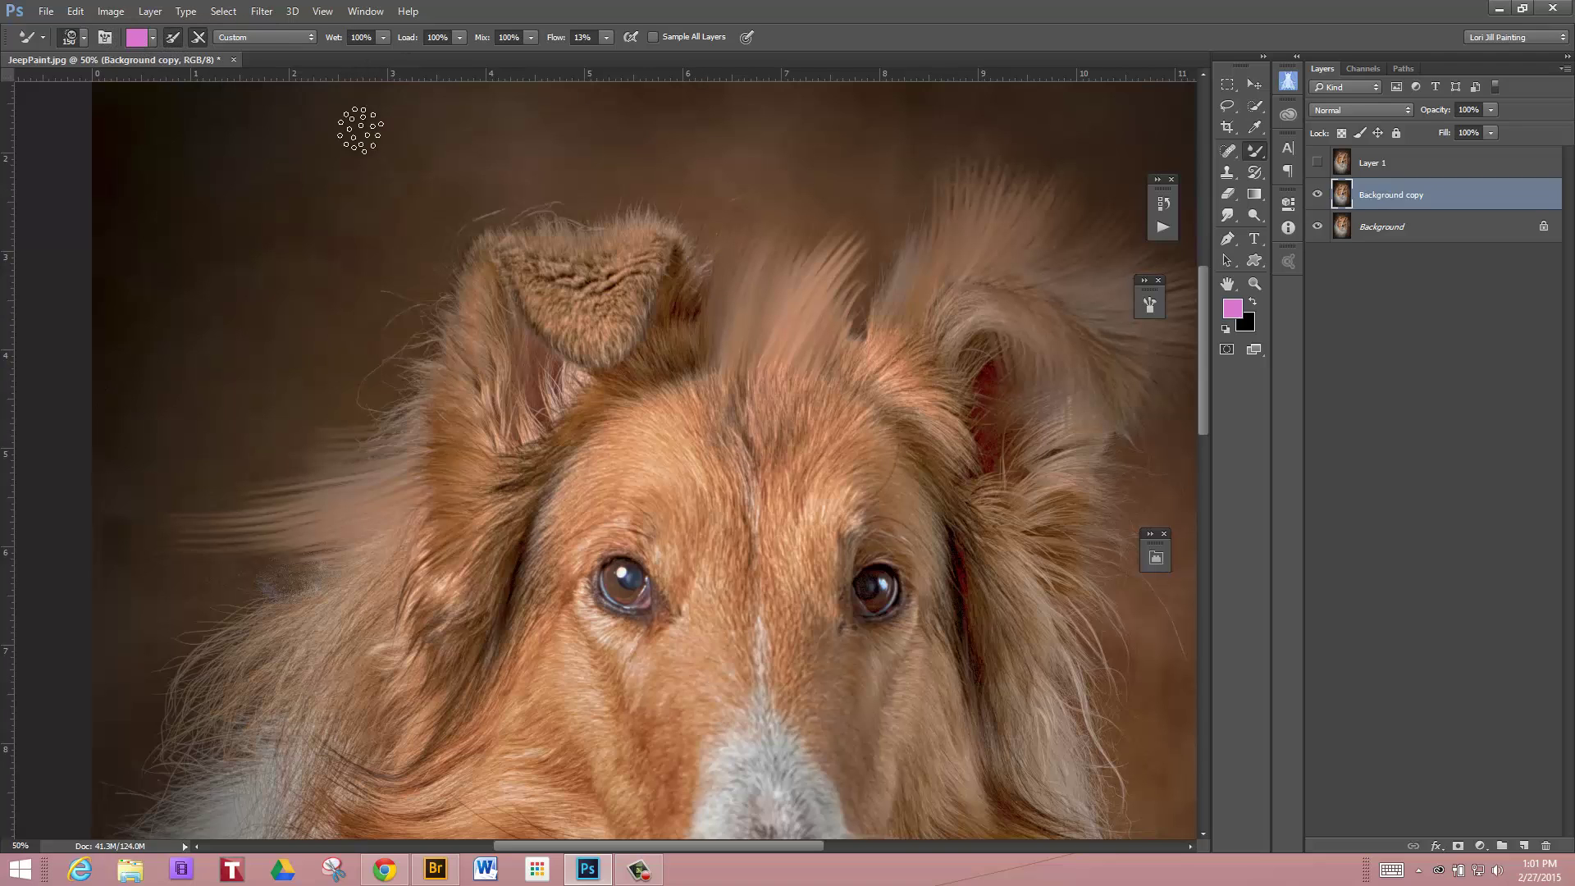
Step: Set the Current Brush Load to Load Solid Colors Only with pink paint loaded
{"action": "left_click", "coordinate": [152, 43]}
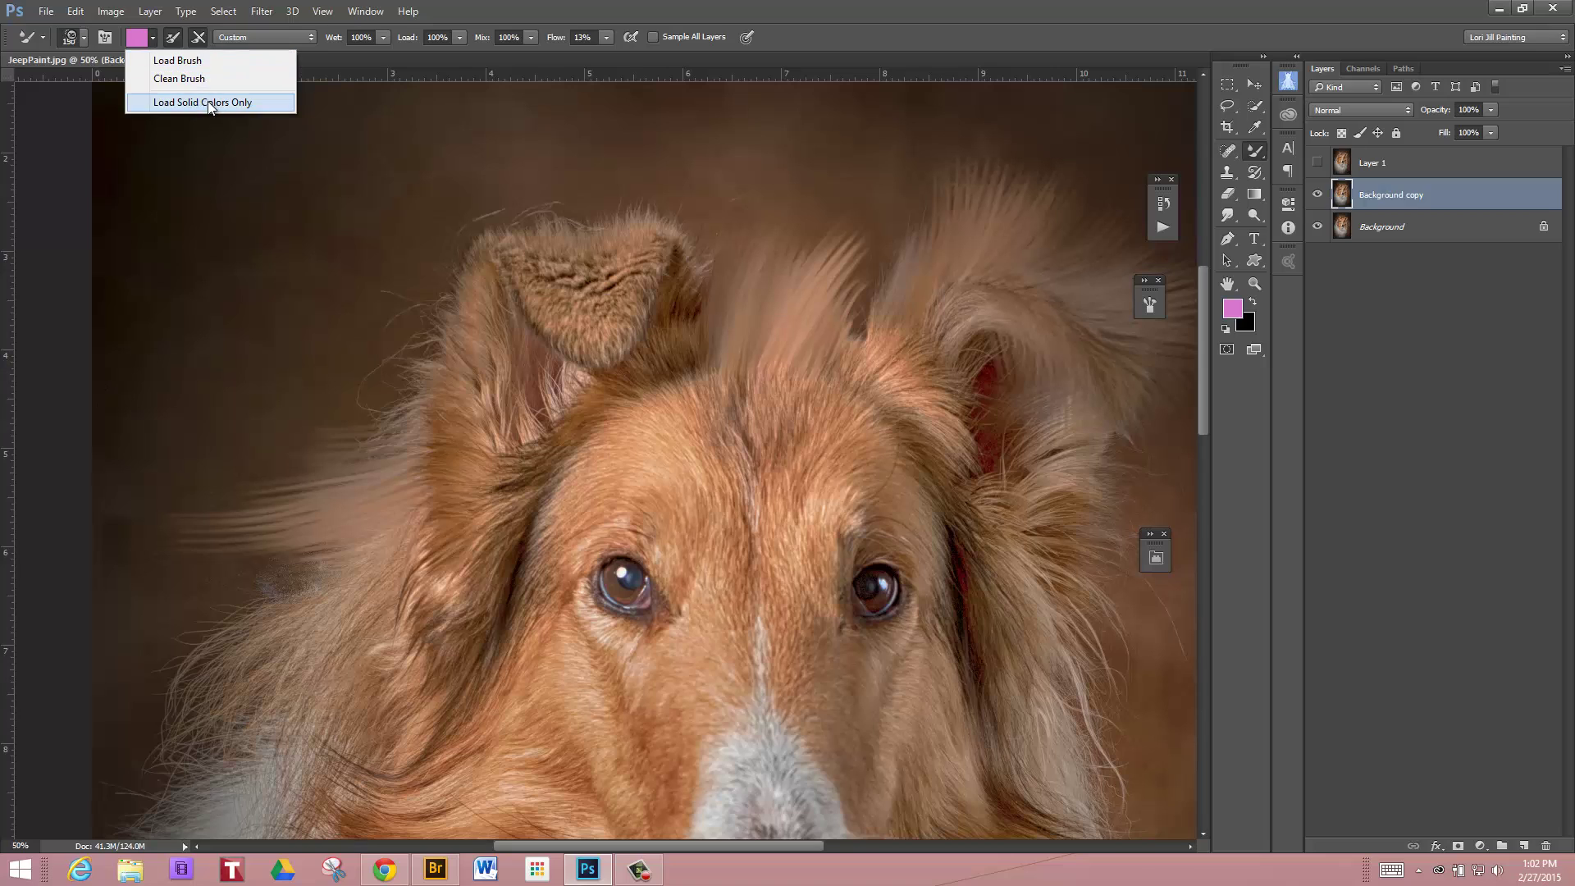
{"action": "left_click", "coordinate": [203, 103]}
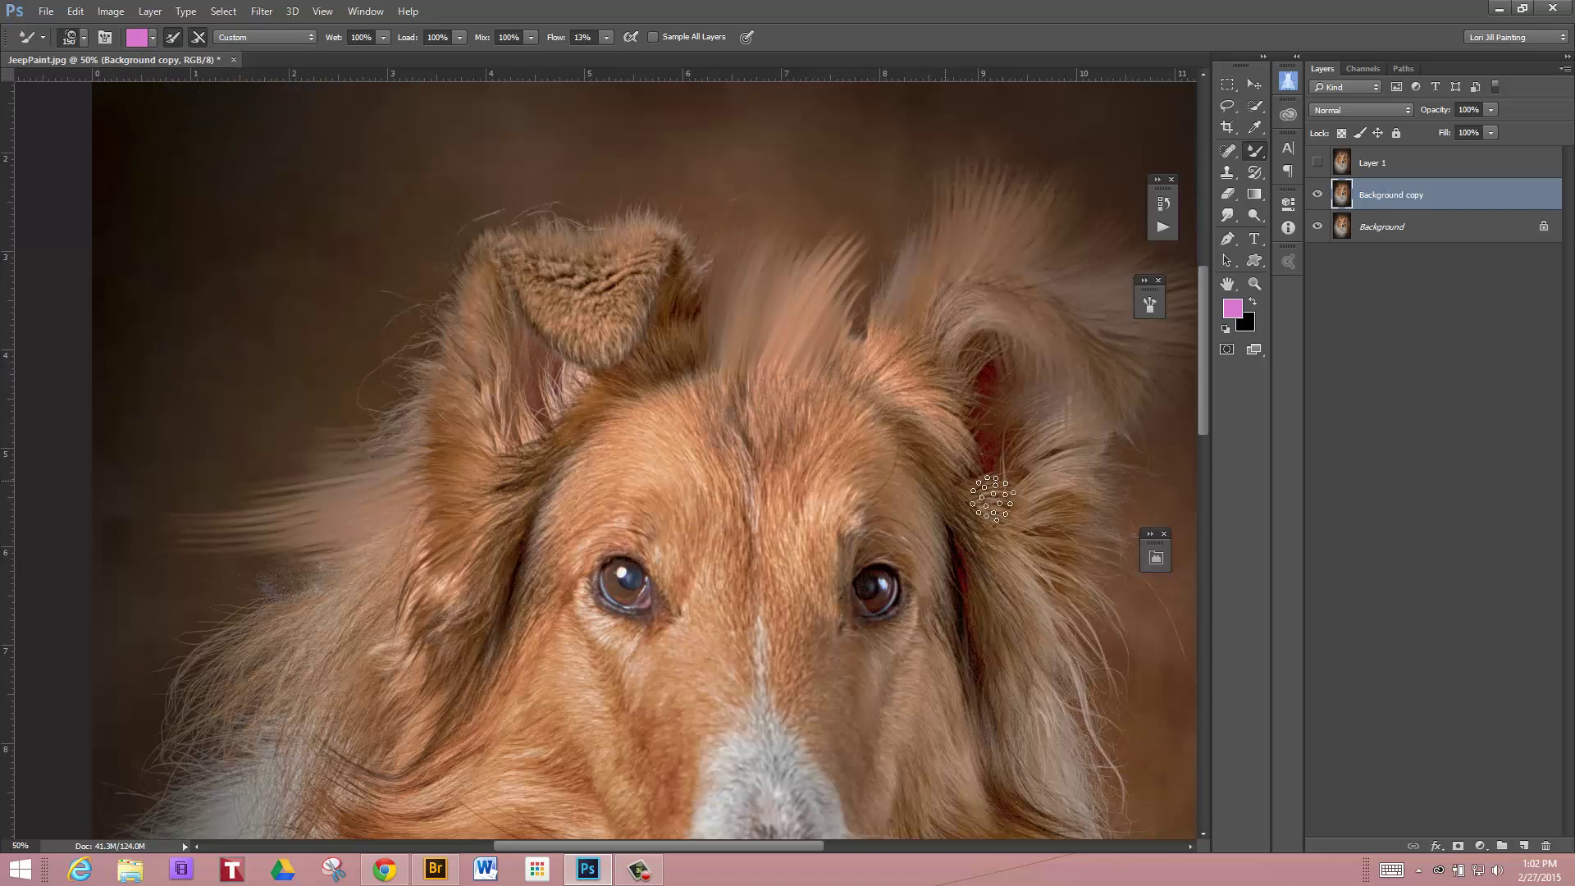
{"action": "left_click_drag", "start_coordinate": [1200, 373], "coordinate": [1184, 473]}
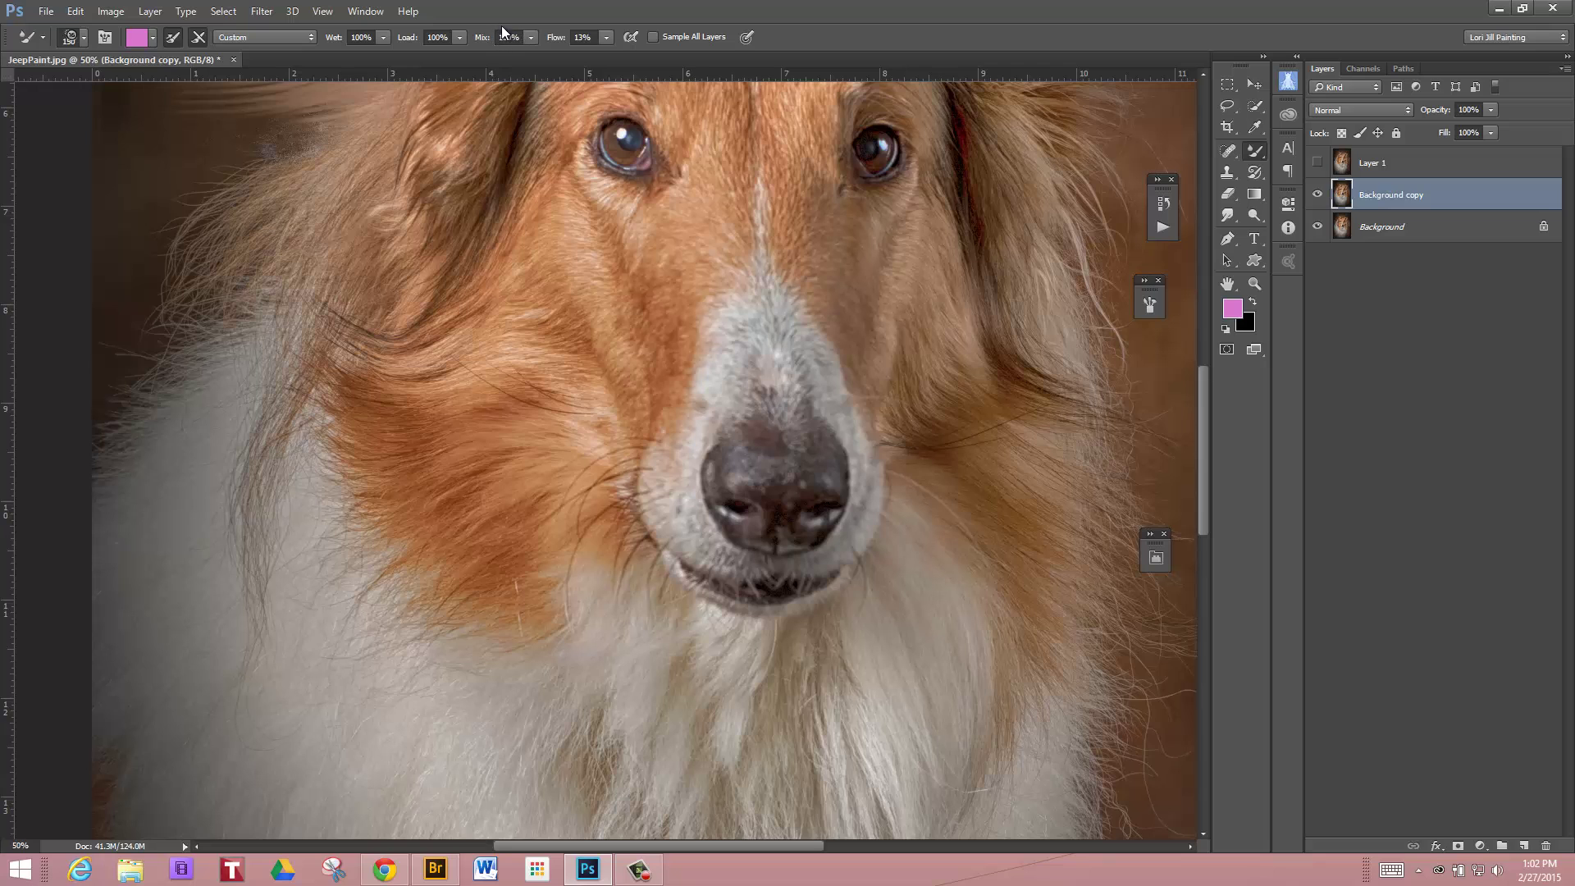
Step: Lower the brush Mix to 26% and raise the Flow
{"action": "left_click", "coordinate": [531, 37]}
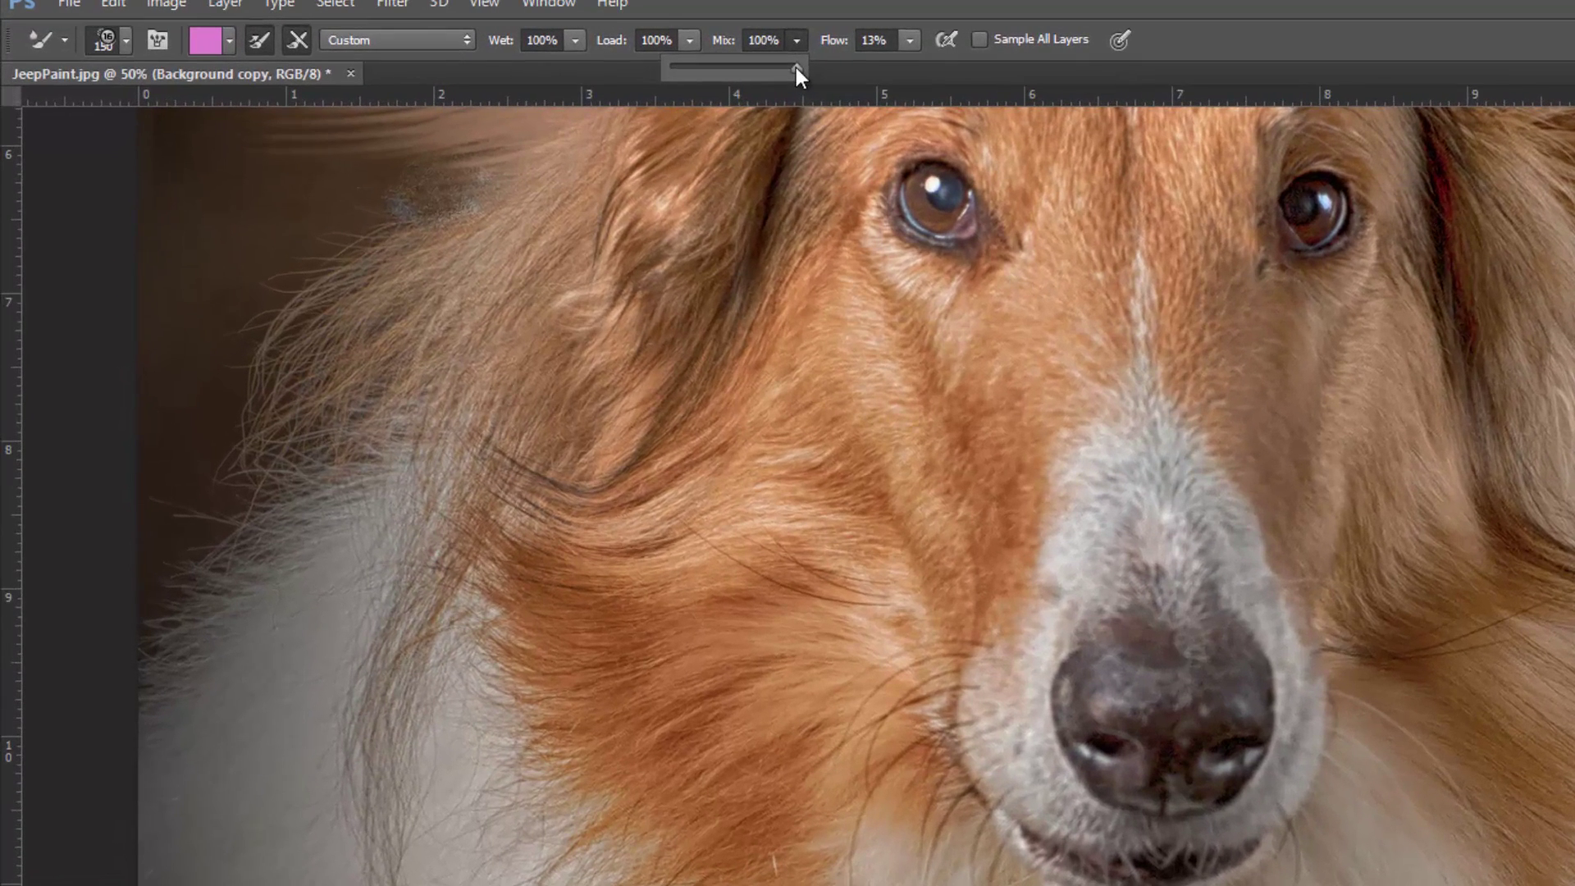
{"action": "left_click_drag", "start_coordinate": [531, 54], "coordinate": [513, 53]}
{"action": "left_click_drag", "start_coordinate": [769, 65], "coordinate": [697, 64]}
{"action": "left_click", "coordinate": [911, 42]}
{"action": "left_click_drag", "start_coordinate": [917, 61], "coordinate": [1018, 66]}
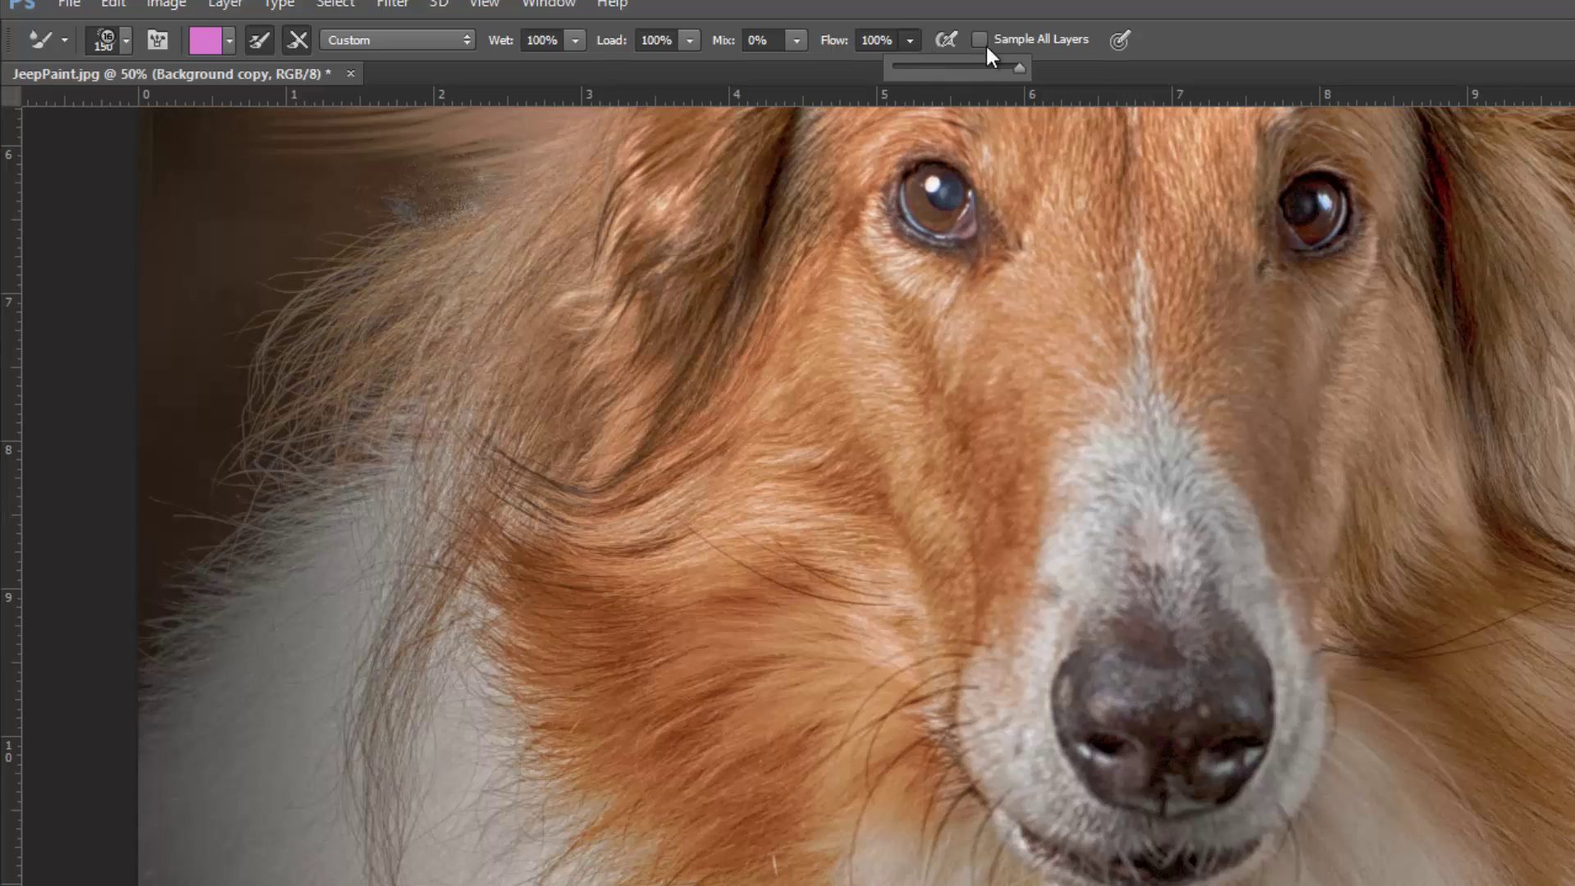
{"action": "left_click", "coordinate": [797, 41]}
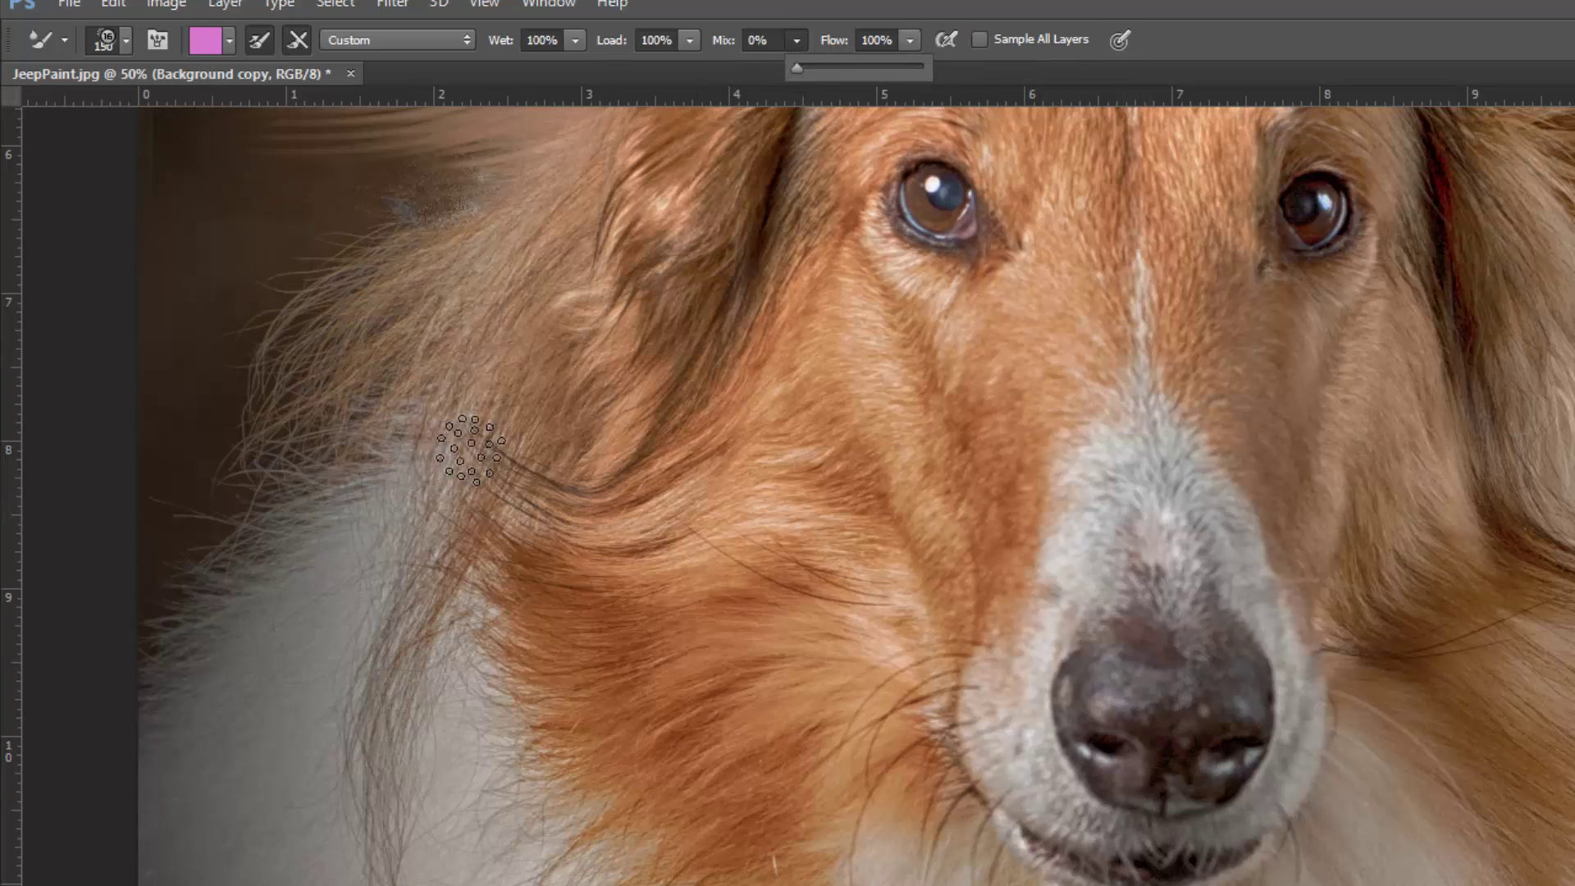
Step: Paint overlapping pink strokes through the white fur on the left
{"action": "mouse_move", "coordinate": [472, 271]}
{"action": "left_mouse_down"}
{"action": "mouse_move", "coordinate": [289, 387]}
{"action": "mouse_move", "coordinate": [242, 447]}
{"action": "left_mouse_up"}
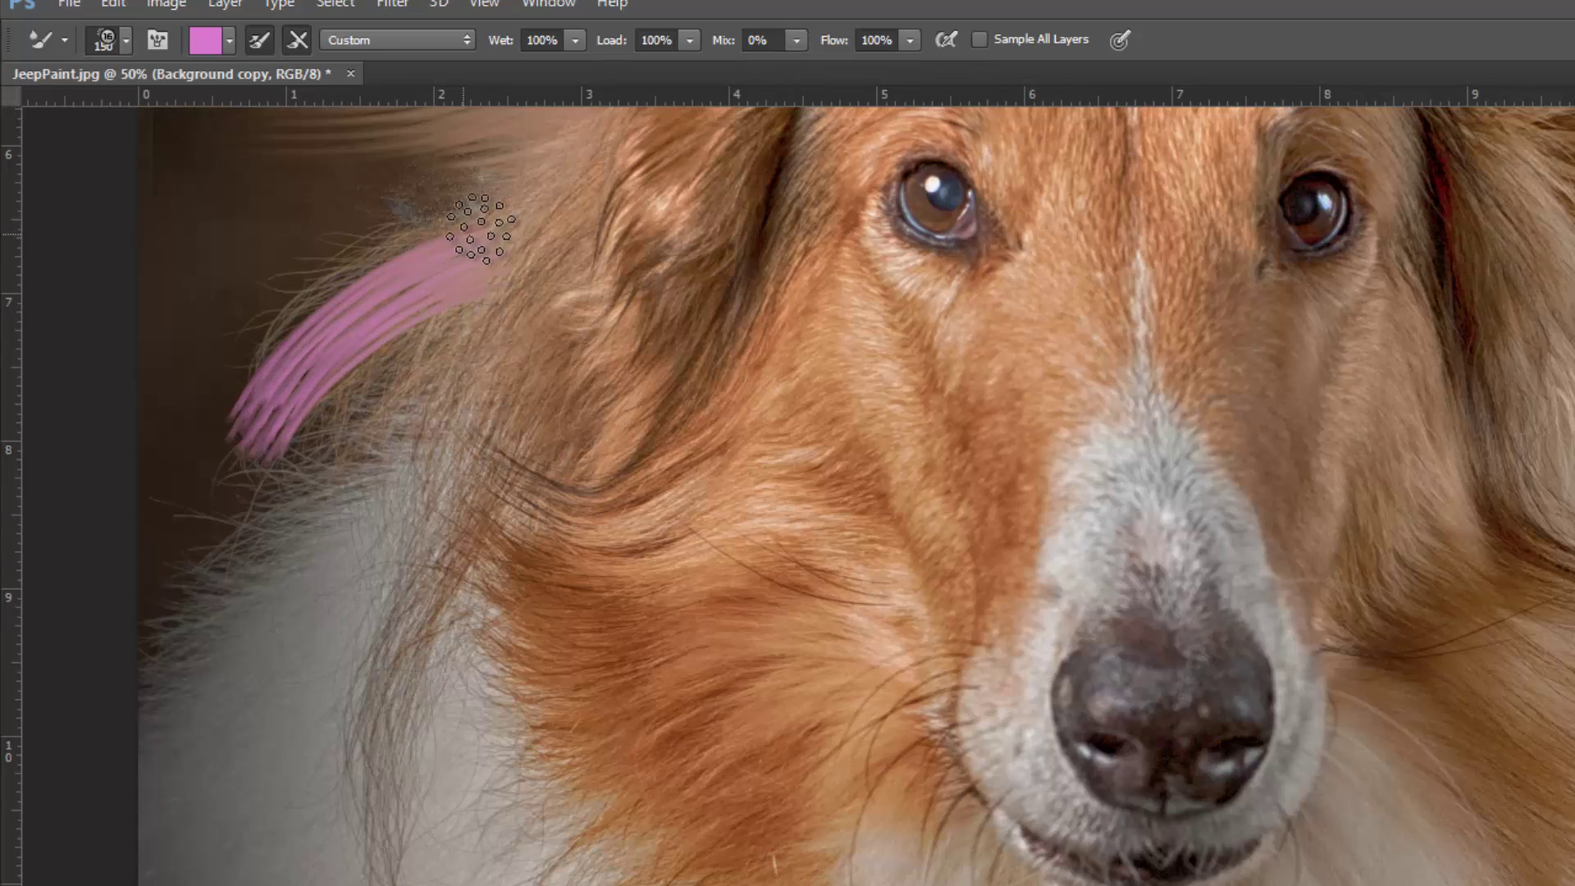
{"action": "mouse_move", "coordinate": [513, 205]}
{"action": "left_mouse_down"}
{"action": "mouse_move", "coordinate": [375, 261]}
{"action": "mouse_move", "coordinate": [274, 359]}
{"action": "mouse_move", "coordinate": [262, 395]}
{"action": "left_mouse_up"}
{"action": "mouse_move", "coordinate": [520, 246]}
{"action": "left_mouse_down"}
{"action": "mouse_move", "coordinate": [297, 432]}
{"action": "mouse_move", "coordinate": [274, 472]}
{"action": "left_mouse_up"}
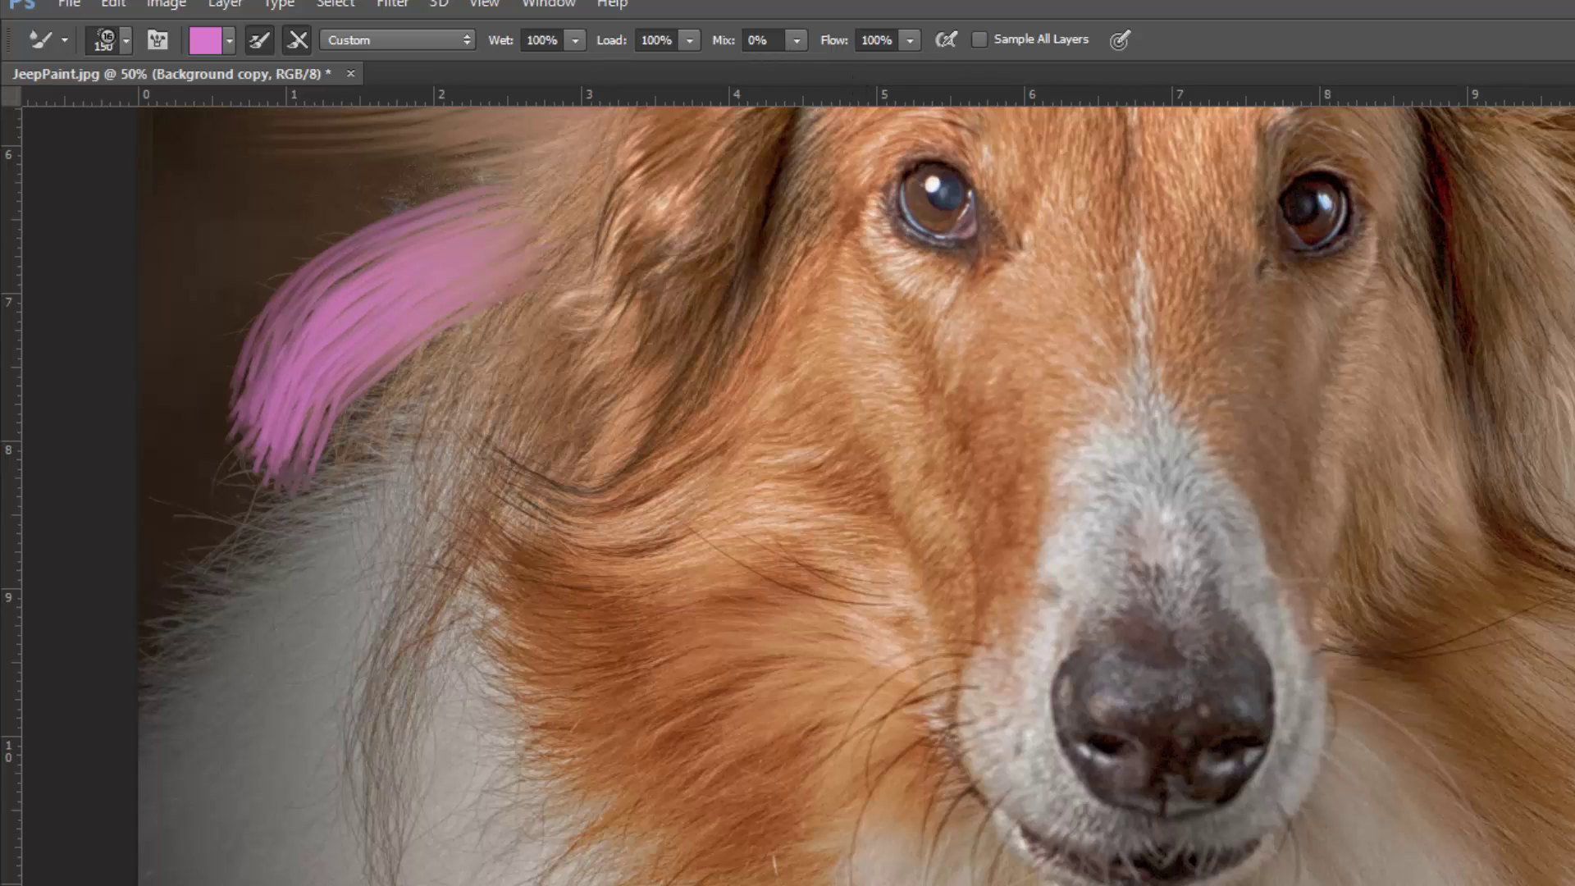
{"action": "scroll", "coordinate": [857, 399], "scroll_direction": "down", "scroll_amount": 3}
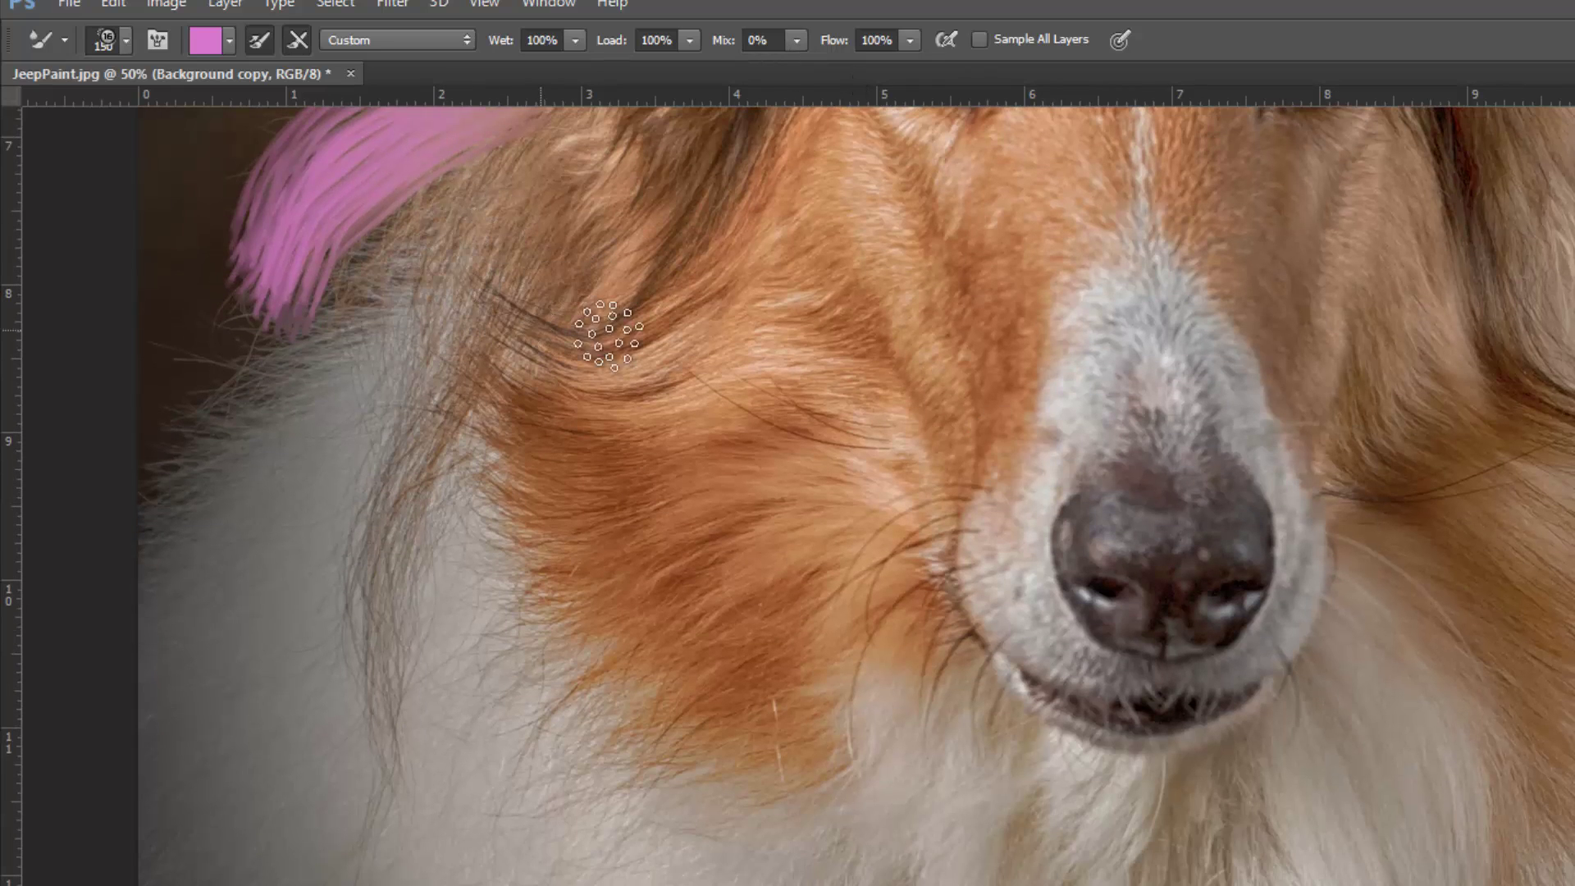
Step: Raise Mix to 65% and blend pink across the cheek and down the left fur
{"action": "left_click", "coordinate": [796, 40]}
{"action": "left_click_drag", "start_coordinate": [818, 62], "coordinate": [878, 67]}
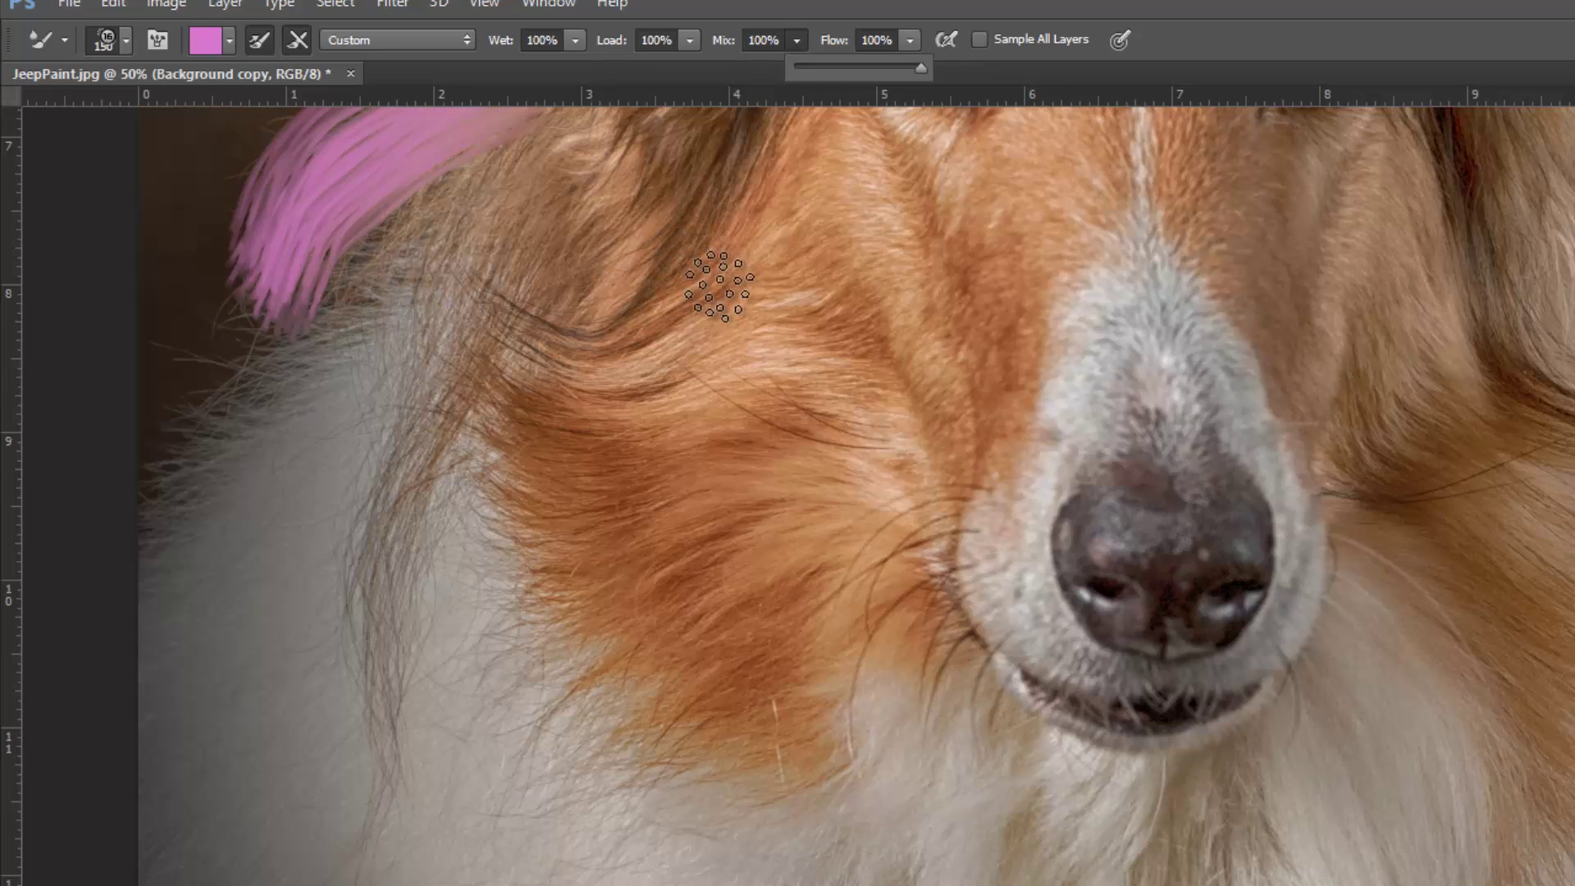
{"action": "mouse_move", "coordinate": [741, 256]}
{"action": "left_mouse_down"}
{"action": "mouse_move", "coordinate": [691, 306]}
{"action": "mouse_move", "coordinate": [579, 329]}
{"action": "mouse_move", "coordinate": [473, 299]}
{"action": "mouse_move", "coordinate": [590, 371]}
{"action": "mouse_move", "coordinate": [785, 286]}
{"action": "mouse_move", "coordinate": [781, 271]}
{"action": "mouse_move", "coordinate": [679, 344]}
{"action": "mouse_move", "coordinate": [564, 357]}
{"action": "mouse_move", "coordinate": [592, 322]}
{"action": "mouse_move", "coordinate": [770, 216]}
{"action": "mouse_move", "coordinate": [764, 197]}
{"action": "mouse_move", "coordinate": [682, 260]}
{"action": "mouse_move", "coordinate": [569, 285]}
{"action": "mouse_move", "coordinate": [522, 260]}
{"action": "mouse_move", "coordinate": [527, 226]}
{"action": "mouse_move", "coordinate": [500, 248]}
{"action": "mouse_move", "coordinate": [614, 243]}
{"action": "mouse_move", "coordinate": [724, 193]}
{"action": "mouse_move", "coordinate": [745, 199]}
{"action": "mouse_move", "coordinate": [700, 333]}
{"action": "mouse_move", "coordinate": [533, 414]}
{"action": "mouse_move", "coordinate": [639, 420]}
{"action": "mouse_move", "coordinate": [529, 419]}
{"action": "mouse_move", "coordinate": [519, 404]}
{"action": "mouse_move", "coordinate": [689, 428]}
{"action": "mouse_move", "coordinate": [546, 467]}
{"action": "mouse_move", "coordinate": [496, 402]}
{"action": "mouse_move", "coordinate": [491, 415]}
{"action": "mouse_move", "coordinate": [660, 434]}
{"action": "mouse_move", "coordinate": [615, 457]}
{"action": "left_mouse_up"}
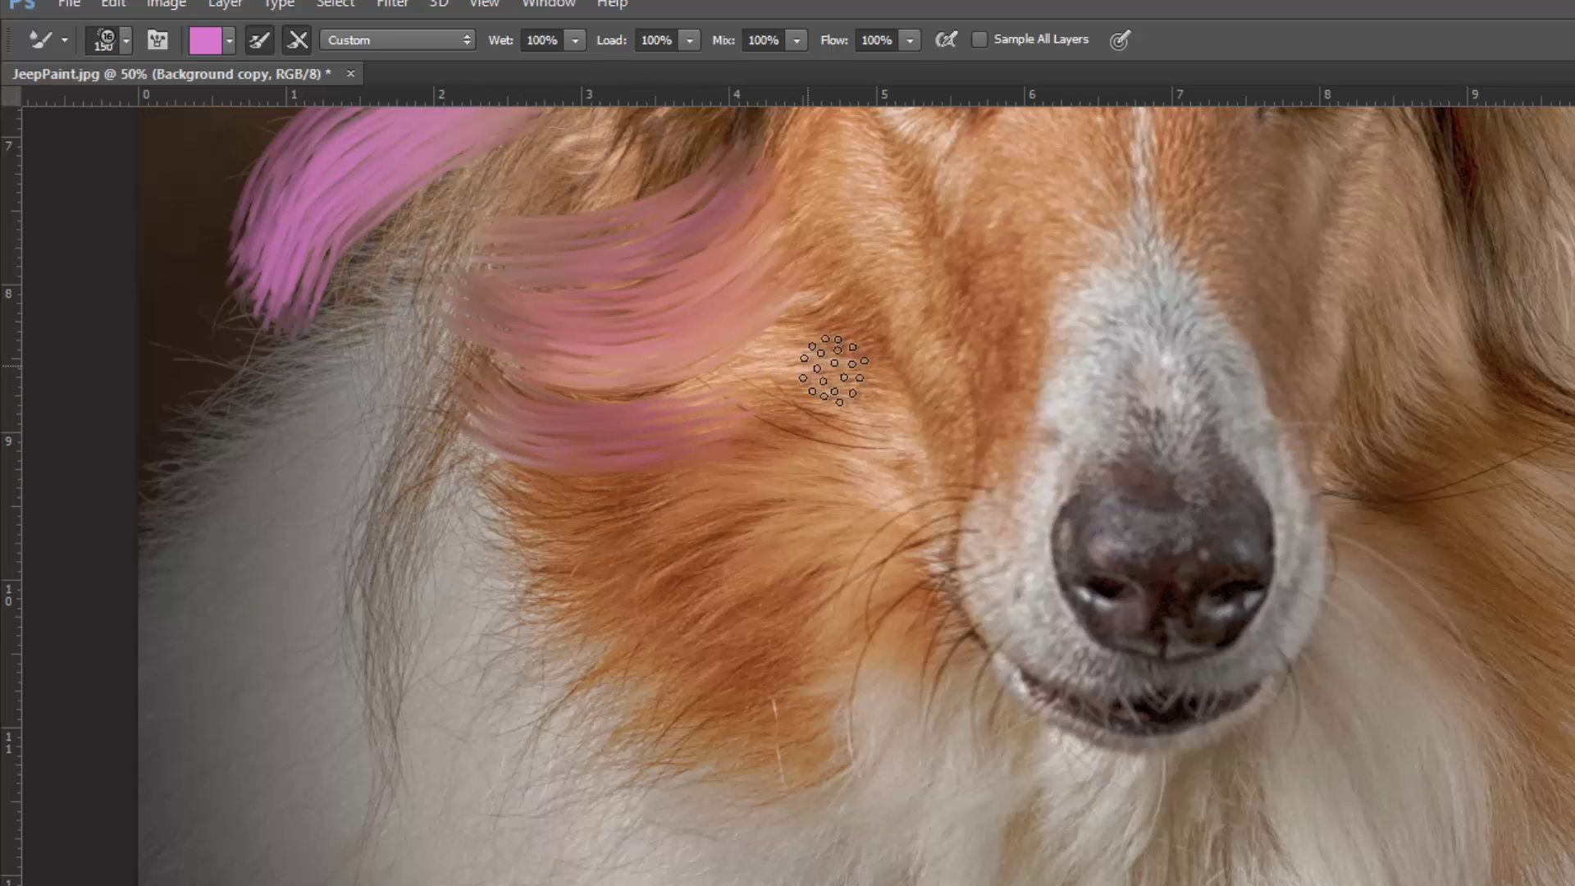
{"action": "left_click_drag", "start_coordinate": [846, 369], "coordinate": [668, 386]}
{"action": "mouse_move", "coordinate": [239, 481]}
{"action": "left_mouse_down"}
{"action": "mouse_move", "coordinate": [309, 443]}
{"action": "mouse_move", "coordinate": [339, 472]}
{"action": "mouse_move", "coordinate": [394, 361]}
{"action": "mouse_move", "coordinate": [189, 640]}
{"action": "left_mouse_up"}
{"action": "mouse_move", "coordinate": [457, 405]}
{"action": "left_mouse_down"}
{"action": "mouse_move", "coordinate": [359, 633]}
{"action": "mouse_move", "coordinate": [373, 706]}
{"action": "left_mouse_up"}
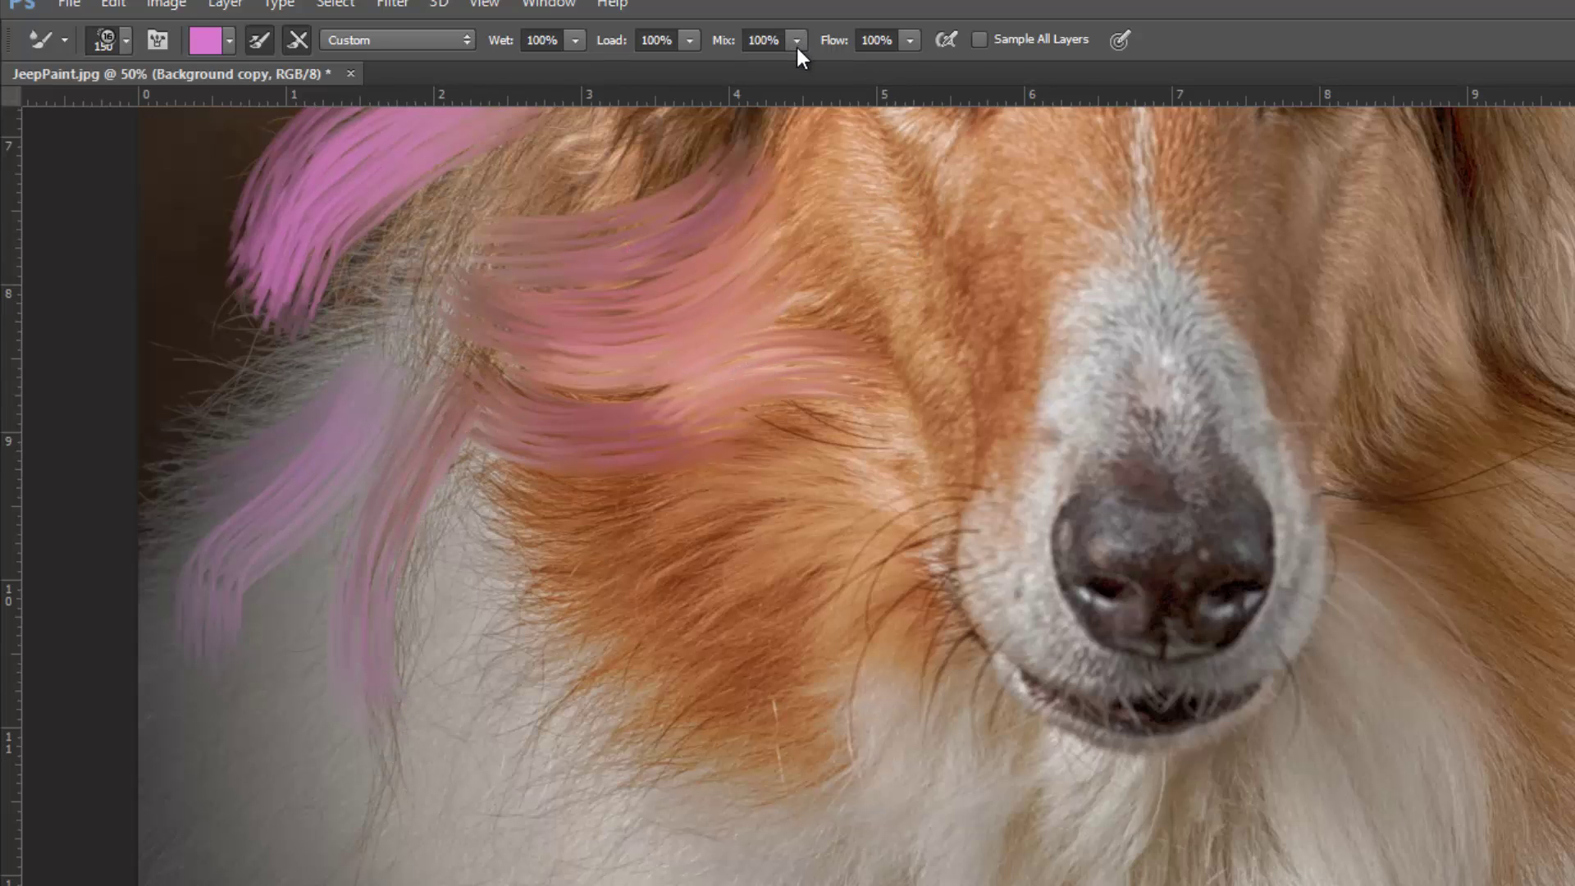
Step: Drop the Mixer Brush Flow to 11% and return the view to the canvas top
{"action": "left_click", "coordinate": [911, 41]}
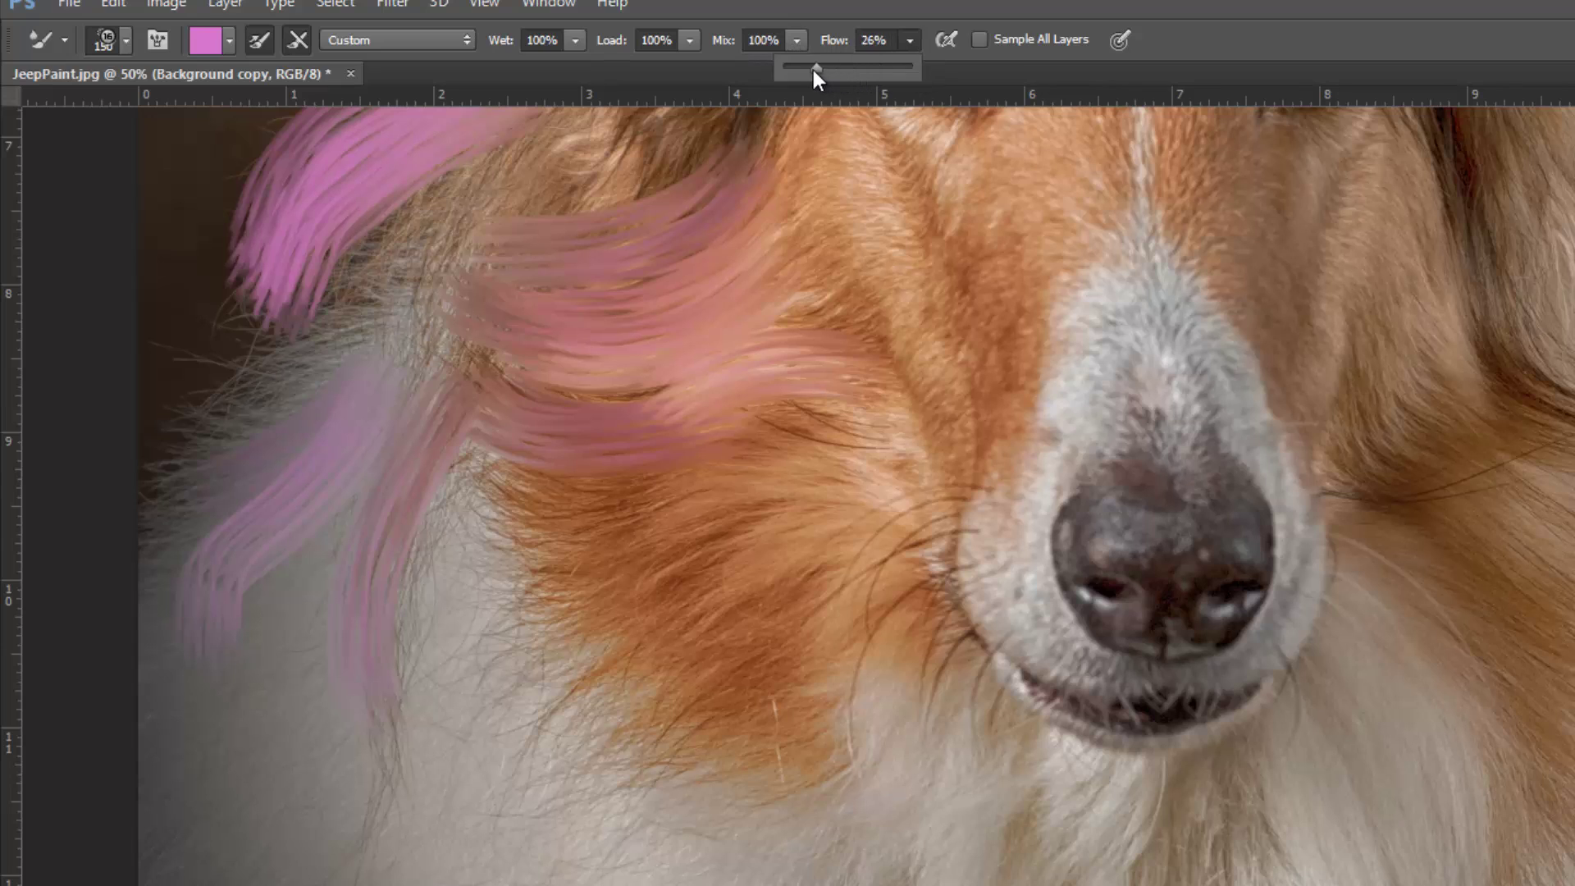
{"action": "left_click_drag", "start_coordinate": [799, 70], "coordinate": [797, 70]}
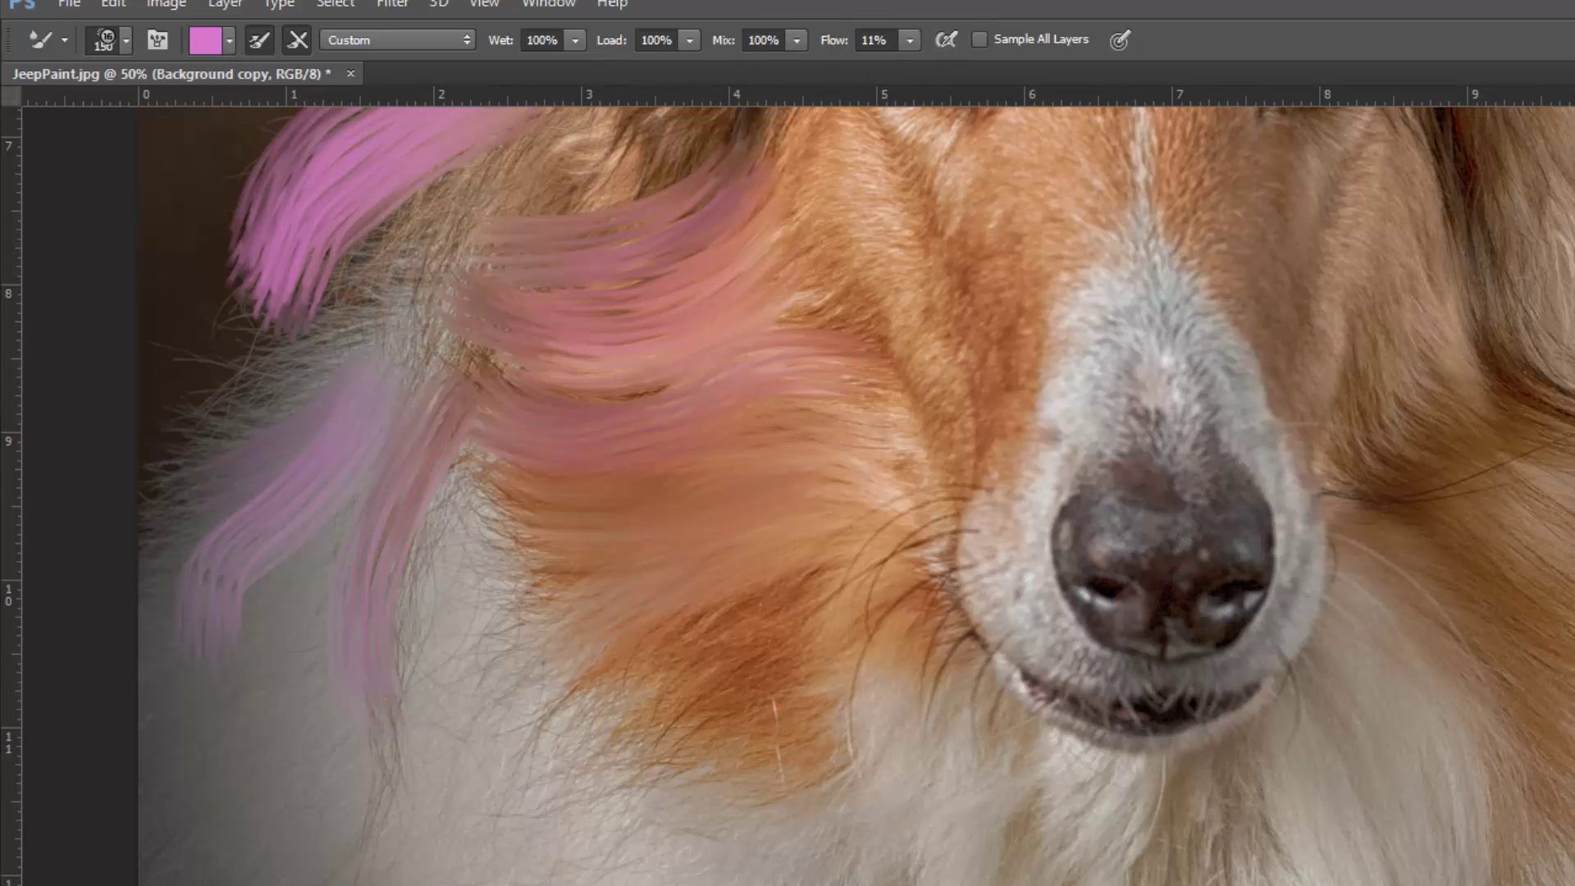
{"action": "scroll", "coordinate": [1272, 515], "scroll_direction": "up", "scroll_amount": 15}
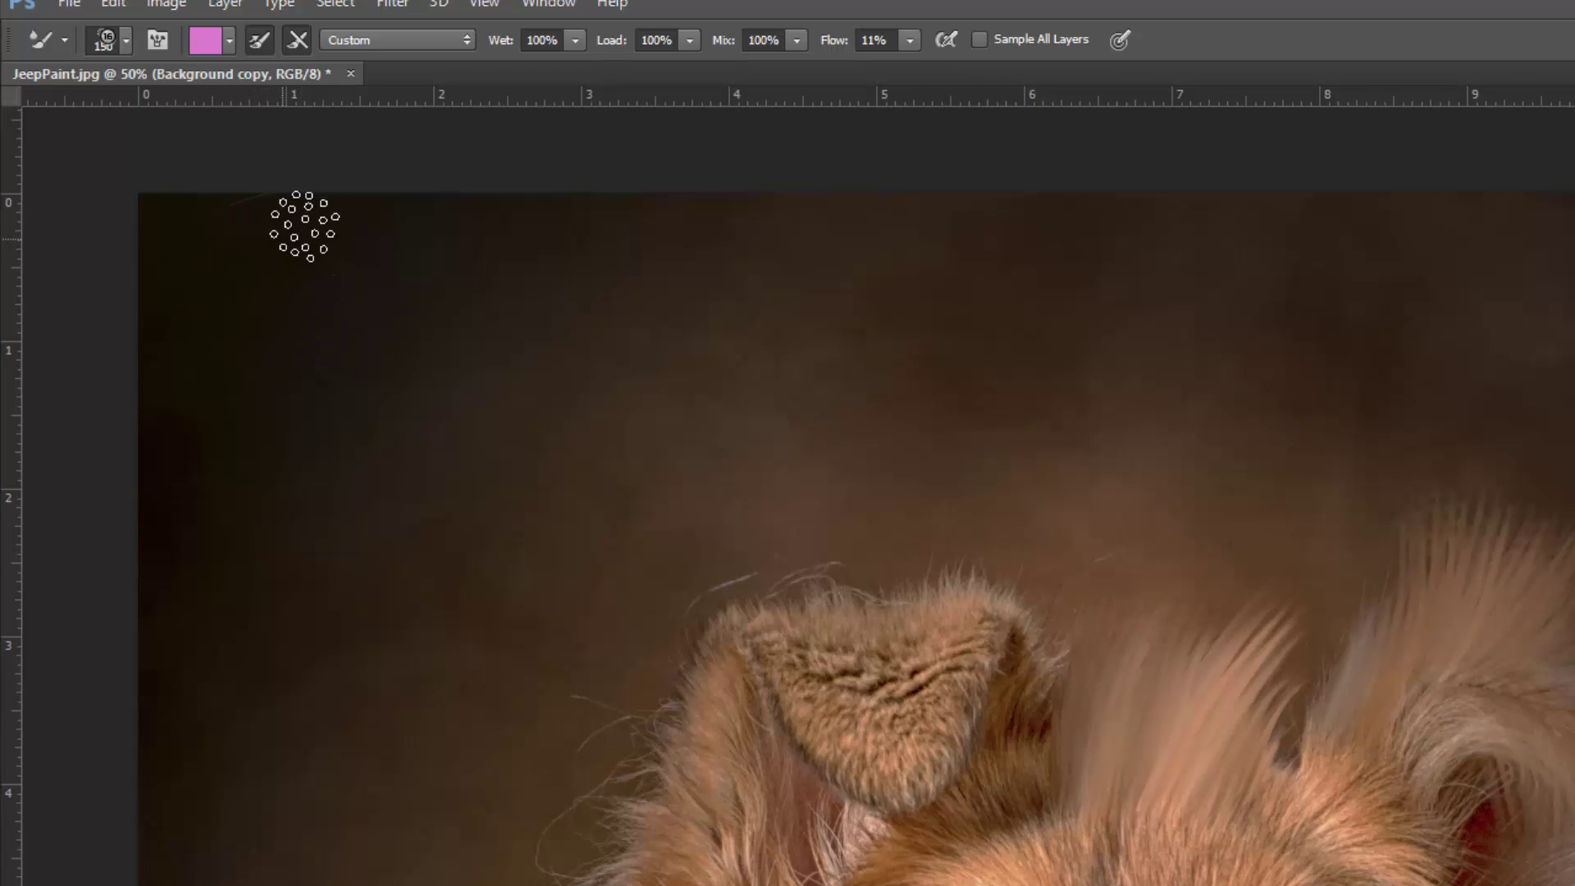
Step: Paint a curved test stroke at top-left and raise the Flow to 100%
{"action": "left_click_drag", "start_coordinate": [309, 221], "coordinate": [316, 299]}
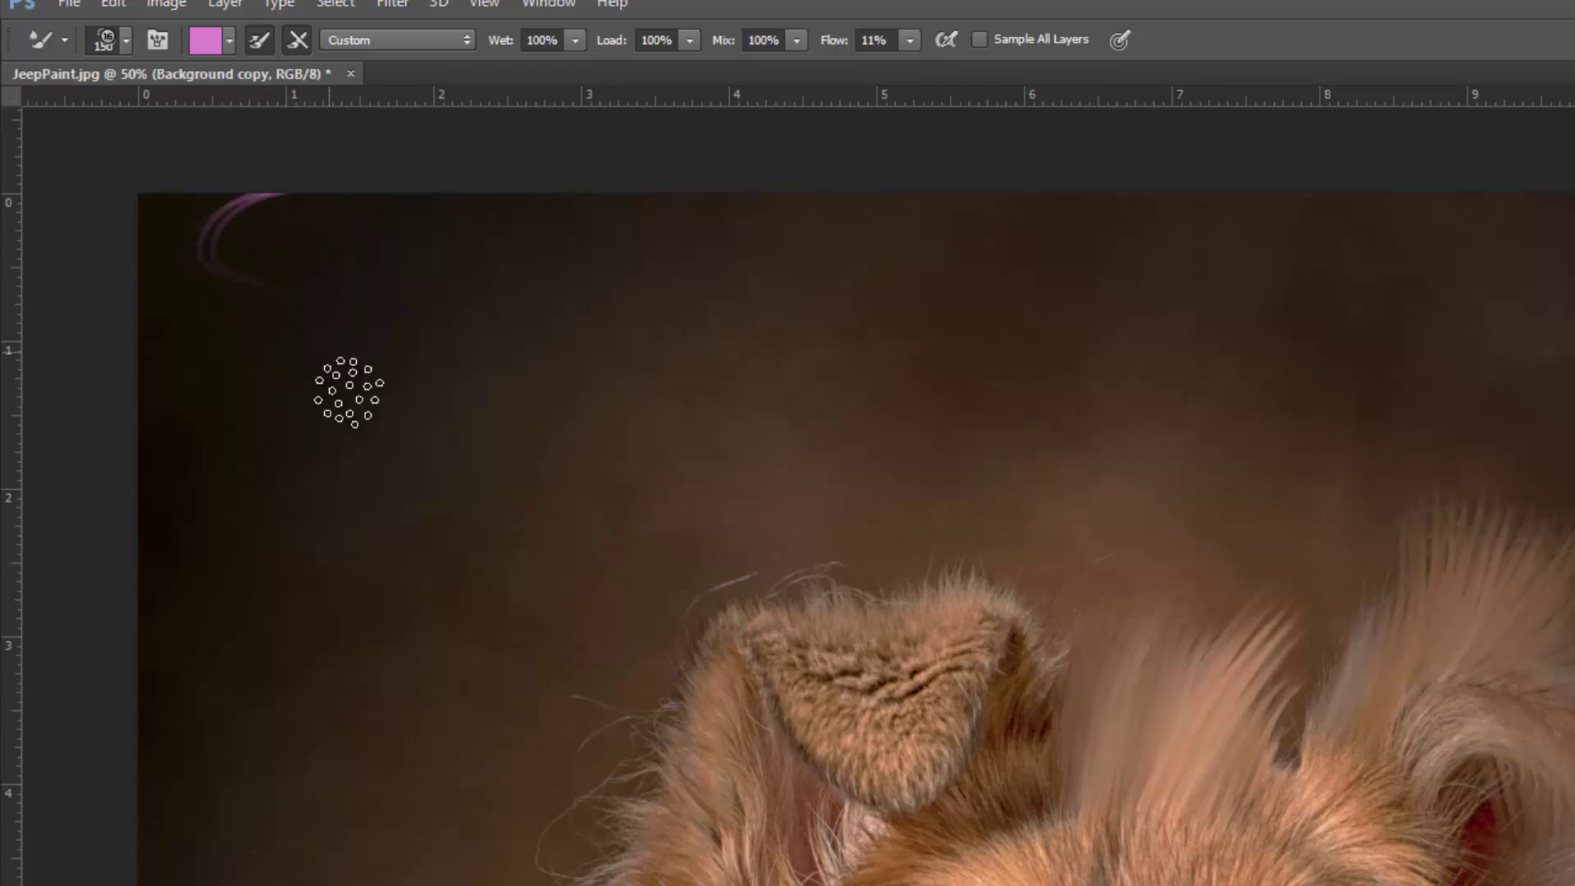
{"action": "left_click", "coordinate": [910, 41]}
{"action": "left_click_drag", "start_coordinate": [912, 70], "coordinate": [1034, 69]}
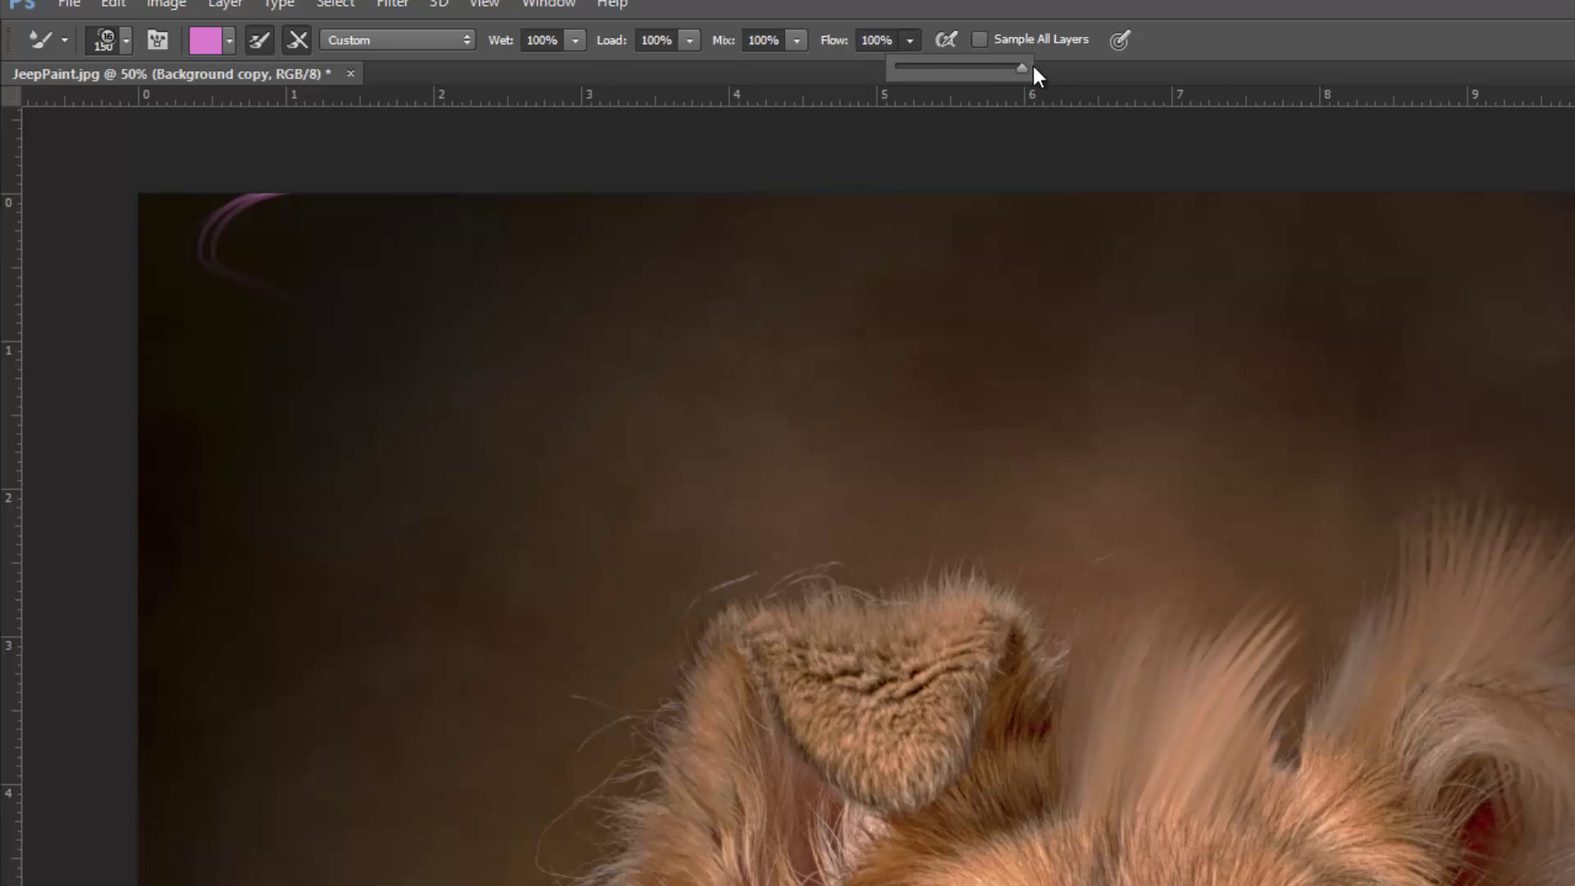
{"action": "left_click", "coordinate": [314, 218]}
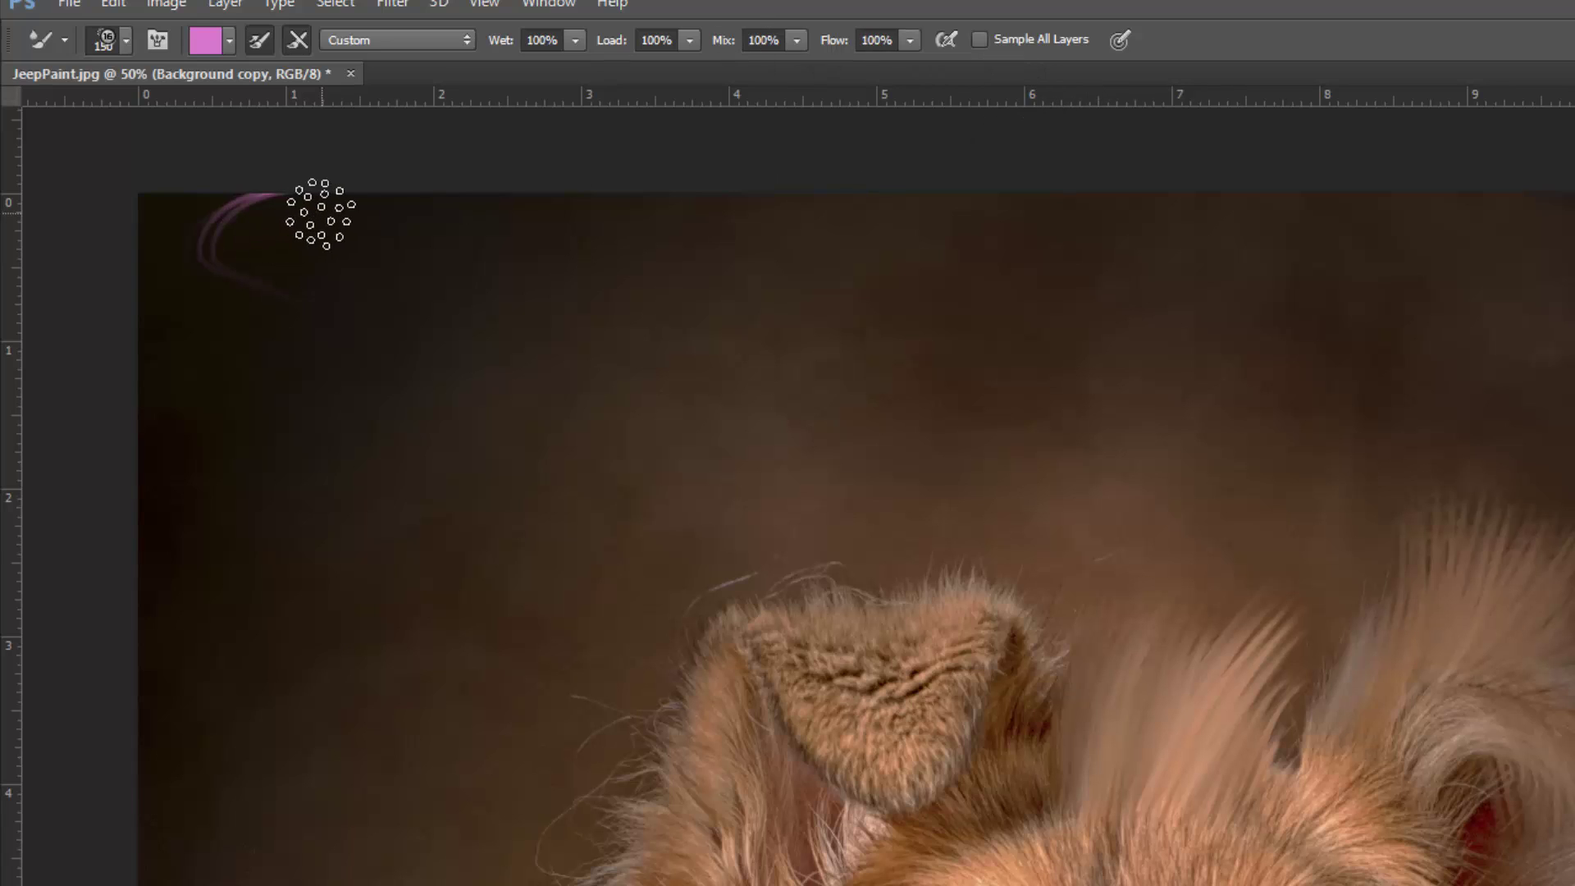
Step: Set Mix to 0% and paint pink streaks and a zigzag down the left edge
{"action": "left_click", "coordinate": [796, 41]}
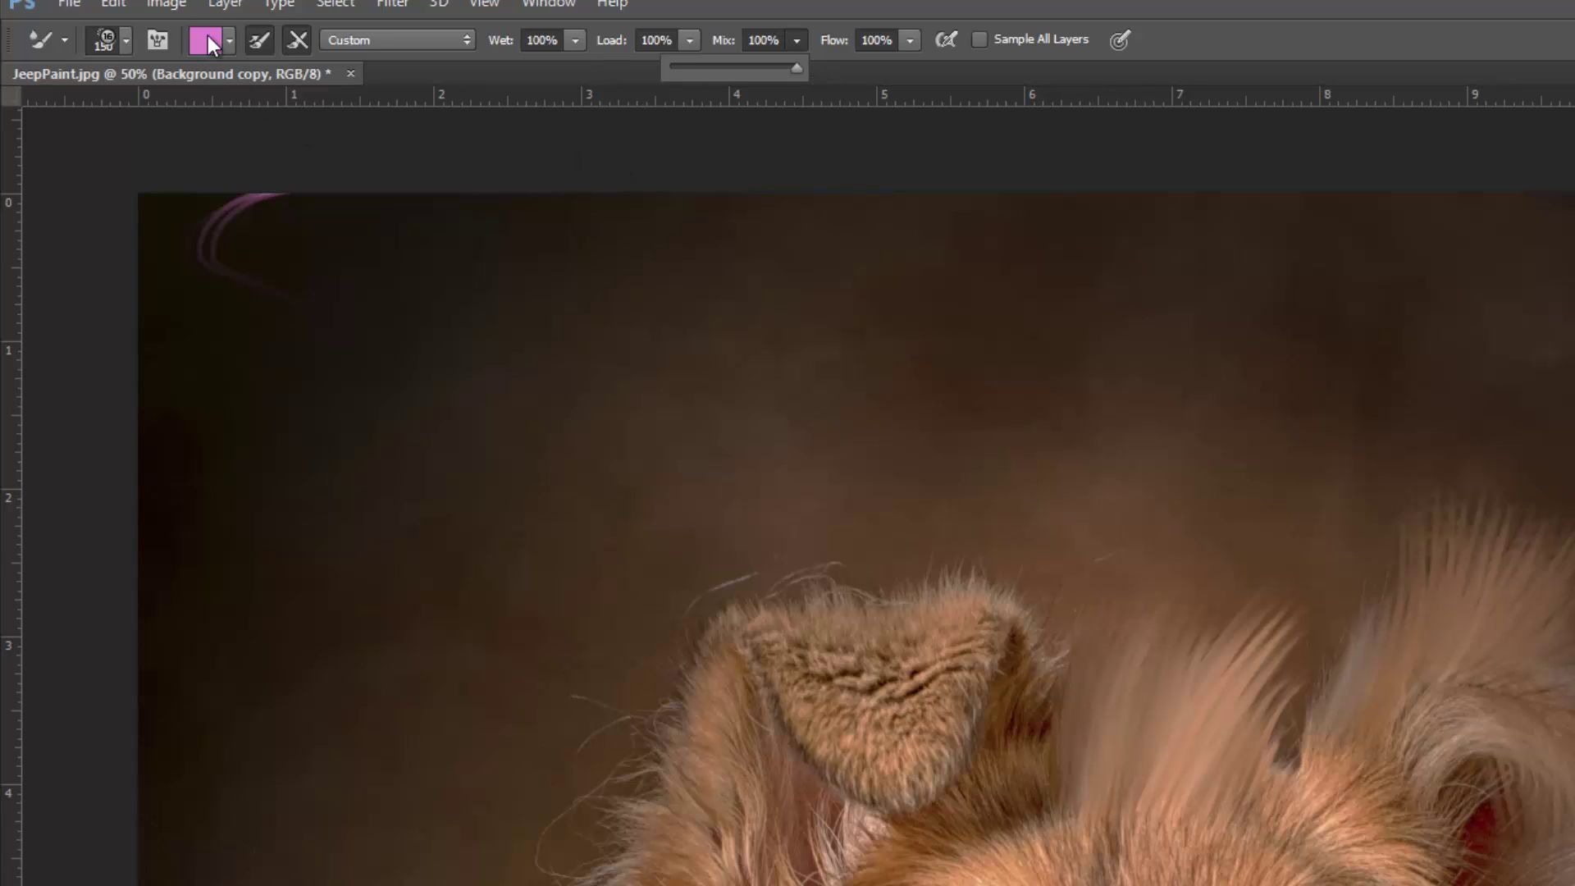
{"action": "left_click_drag", "start_coordinate": [800, 69], "coordinate": [665, 69]}
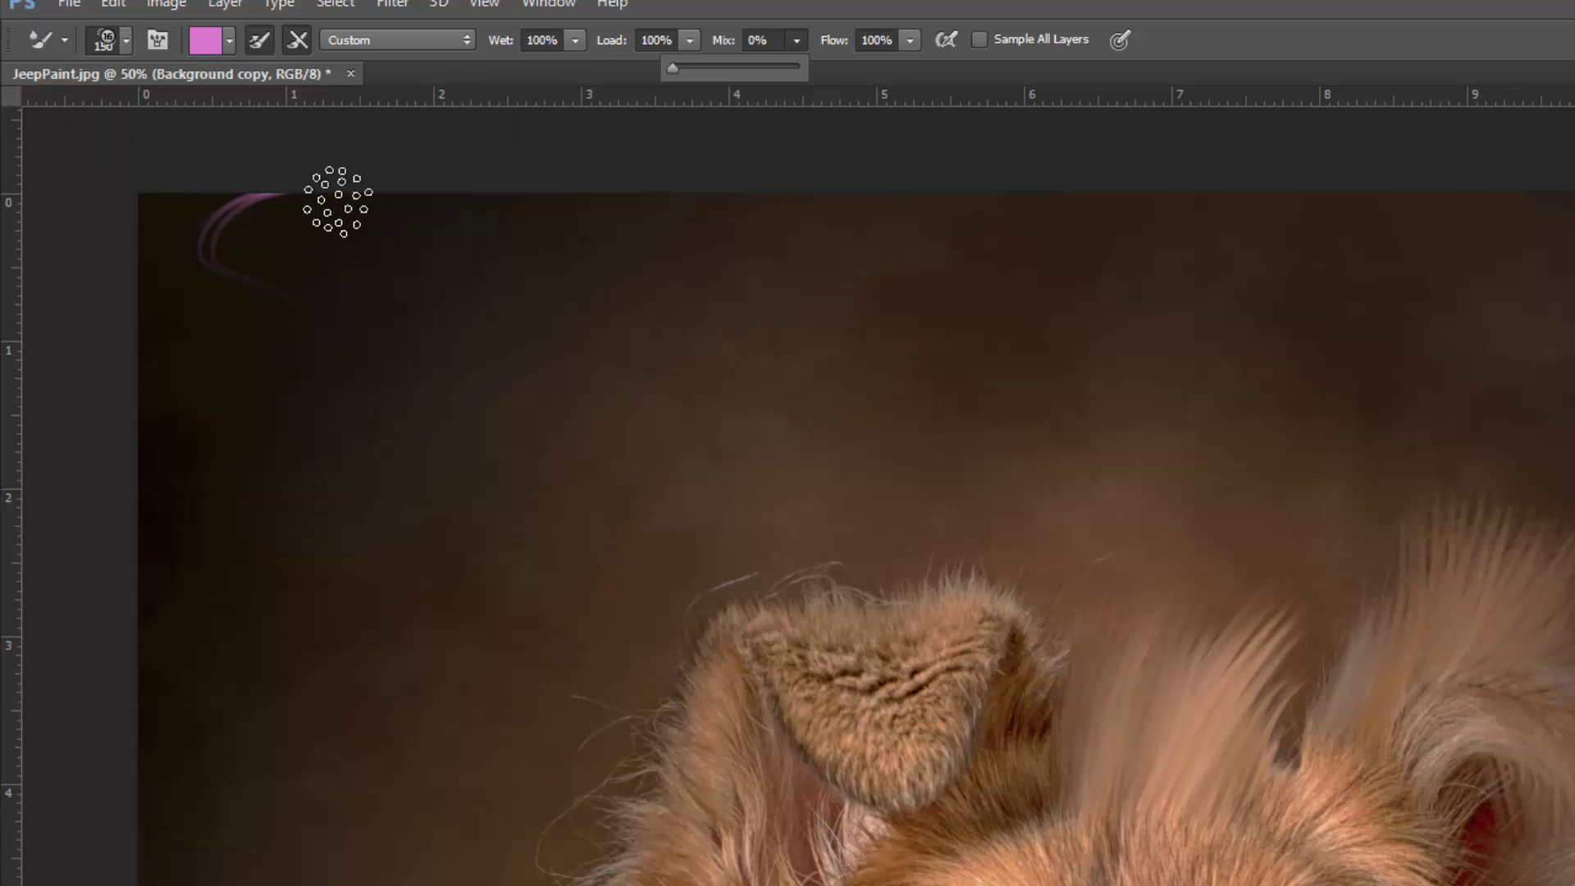
{"action": "mouse_move", "coordinate": [334, 204]}
{"action": "left_mouse_down"}
{"action": "mouse_move", "coordinate": [283, 279]}
{"action": "mouse_move", "coordinate": [316, 346]}
{"action": "left_mouse_up"}
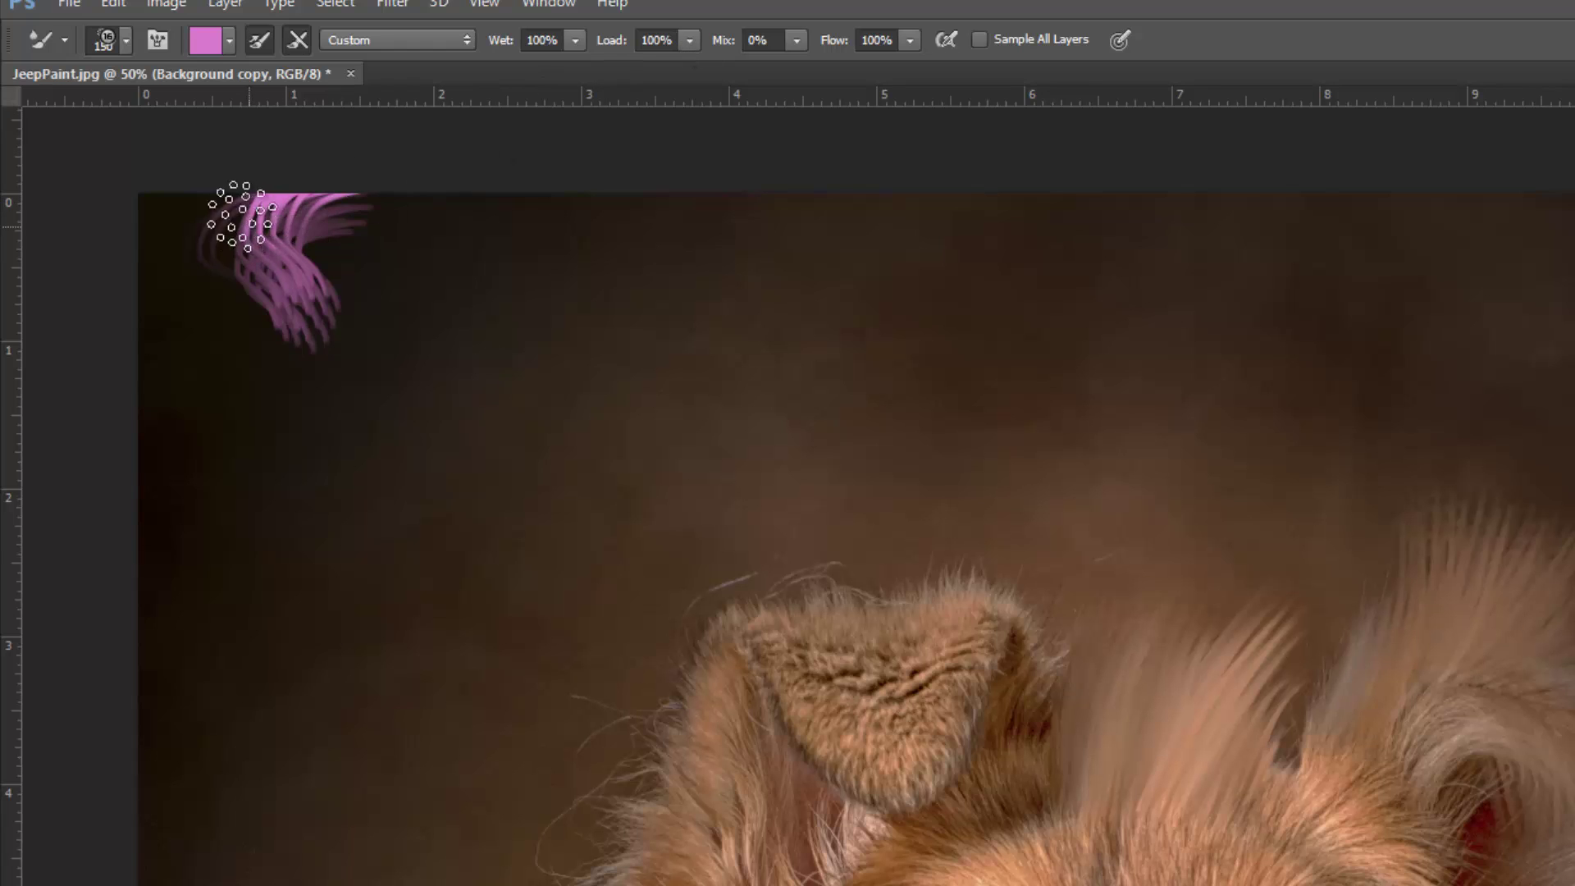
{"action": "mouse_move", "coordinate": [218, 211]}
{"action": "left_mouse_down"}
{"action": "mouse_move", "coordinate": [165, 298]}
{"action": "mouse_move", "coordinate": [144, 874]}
{"action": "left_mouse_up"}
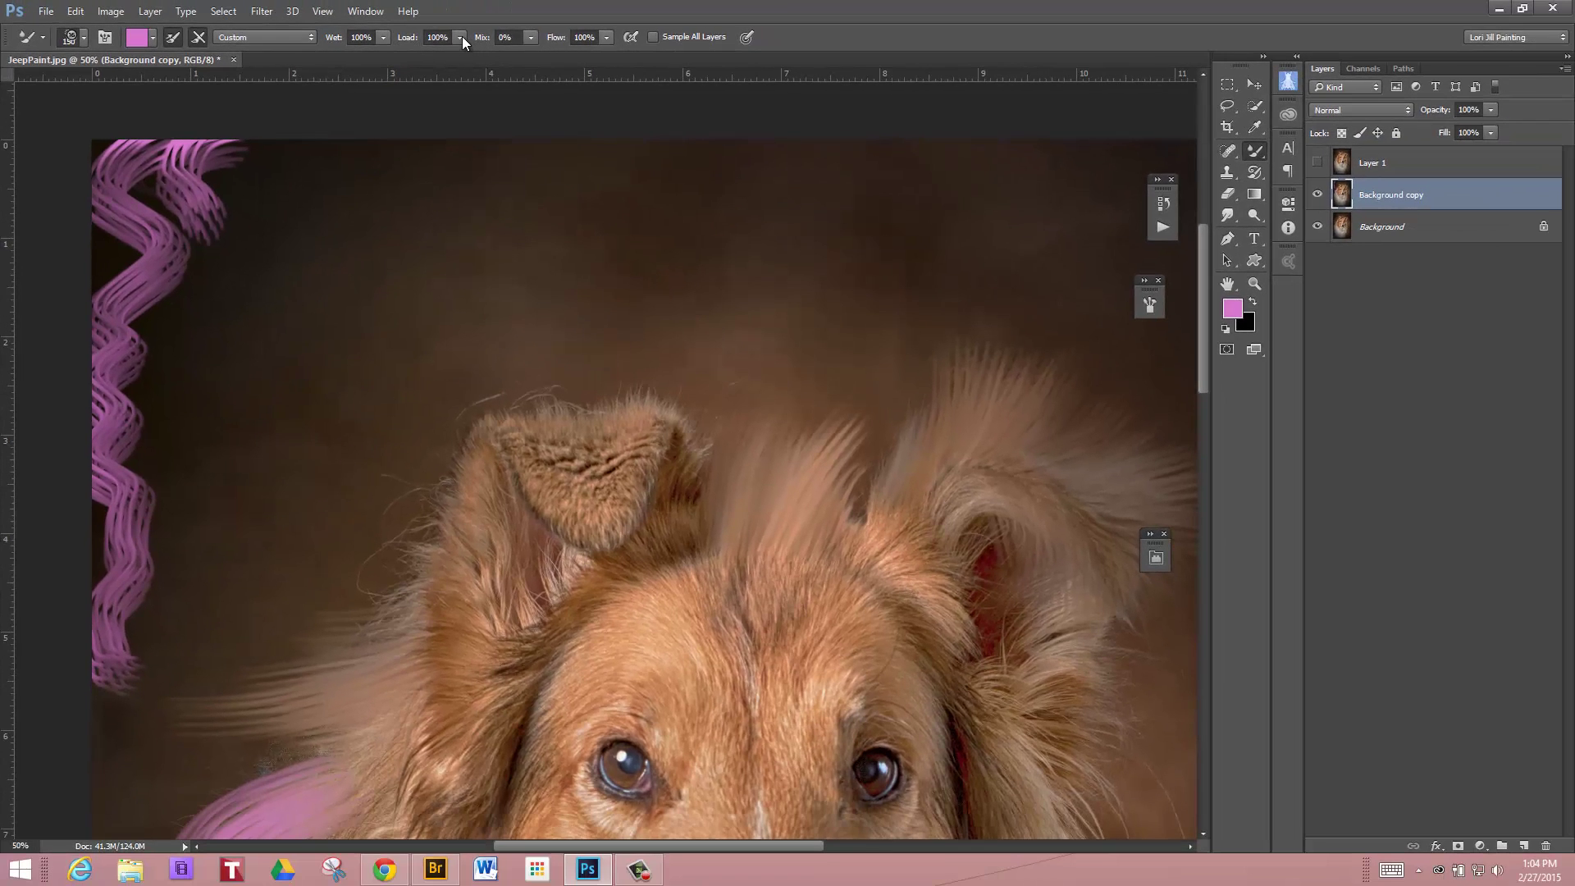
Step: Set brush Load to 7% and paint a wavy pink stroke from the top
{"action": "left_click", "coordinate": [460, 37]}
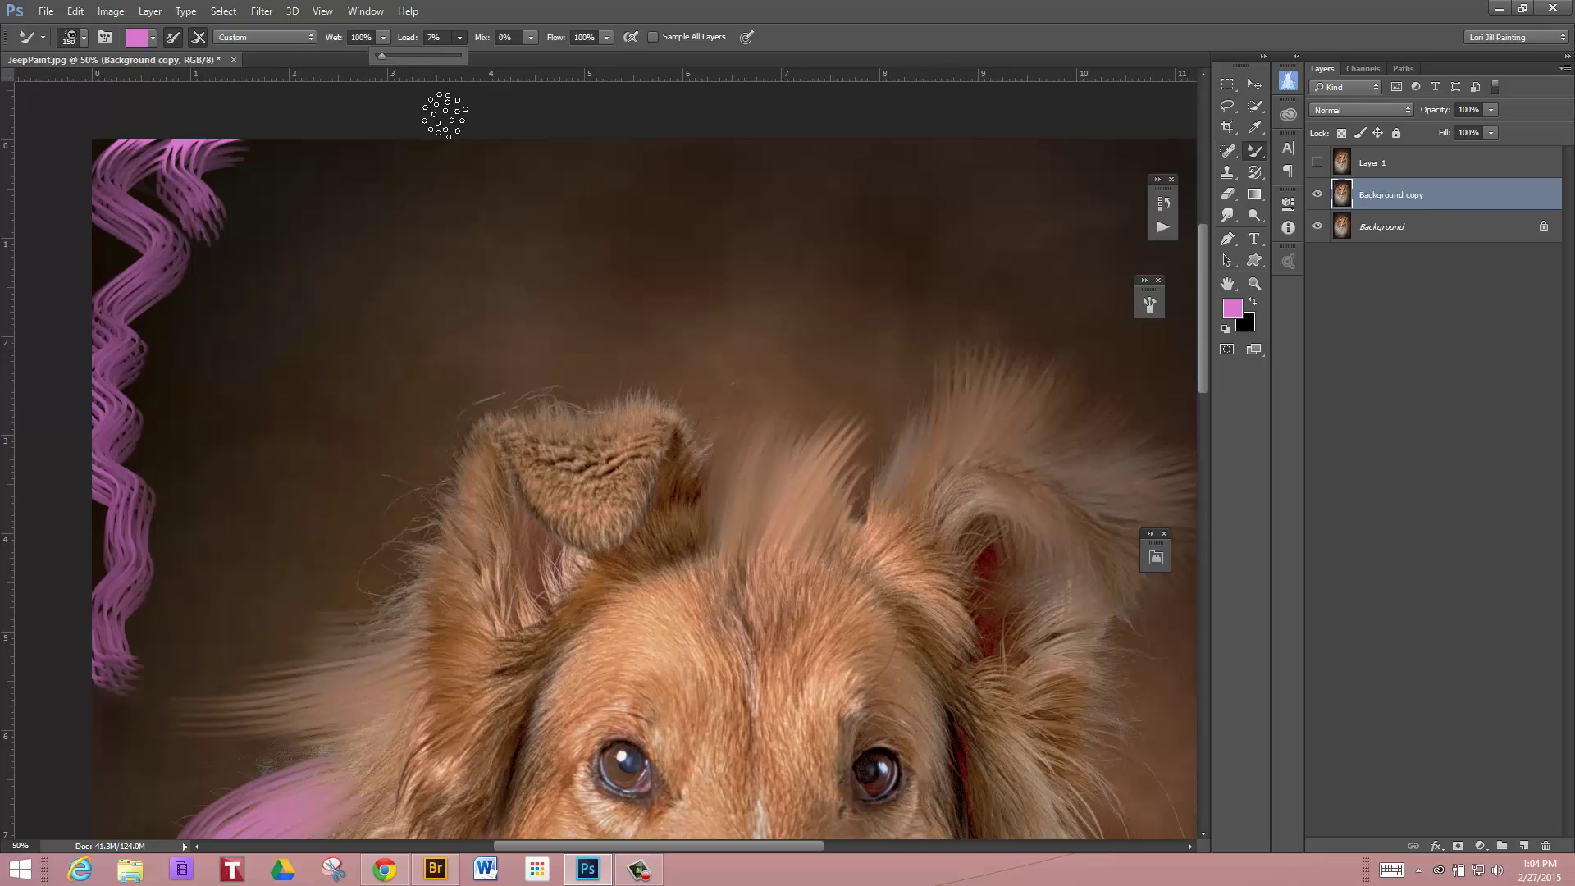
{"action": "left_click", "coordinate": [303, 159]}
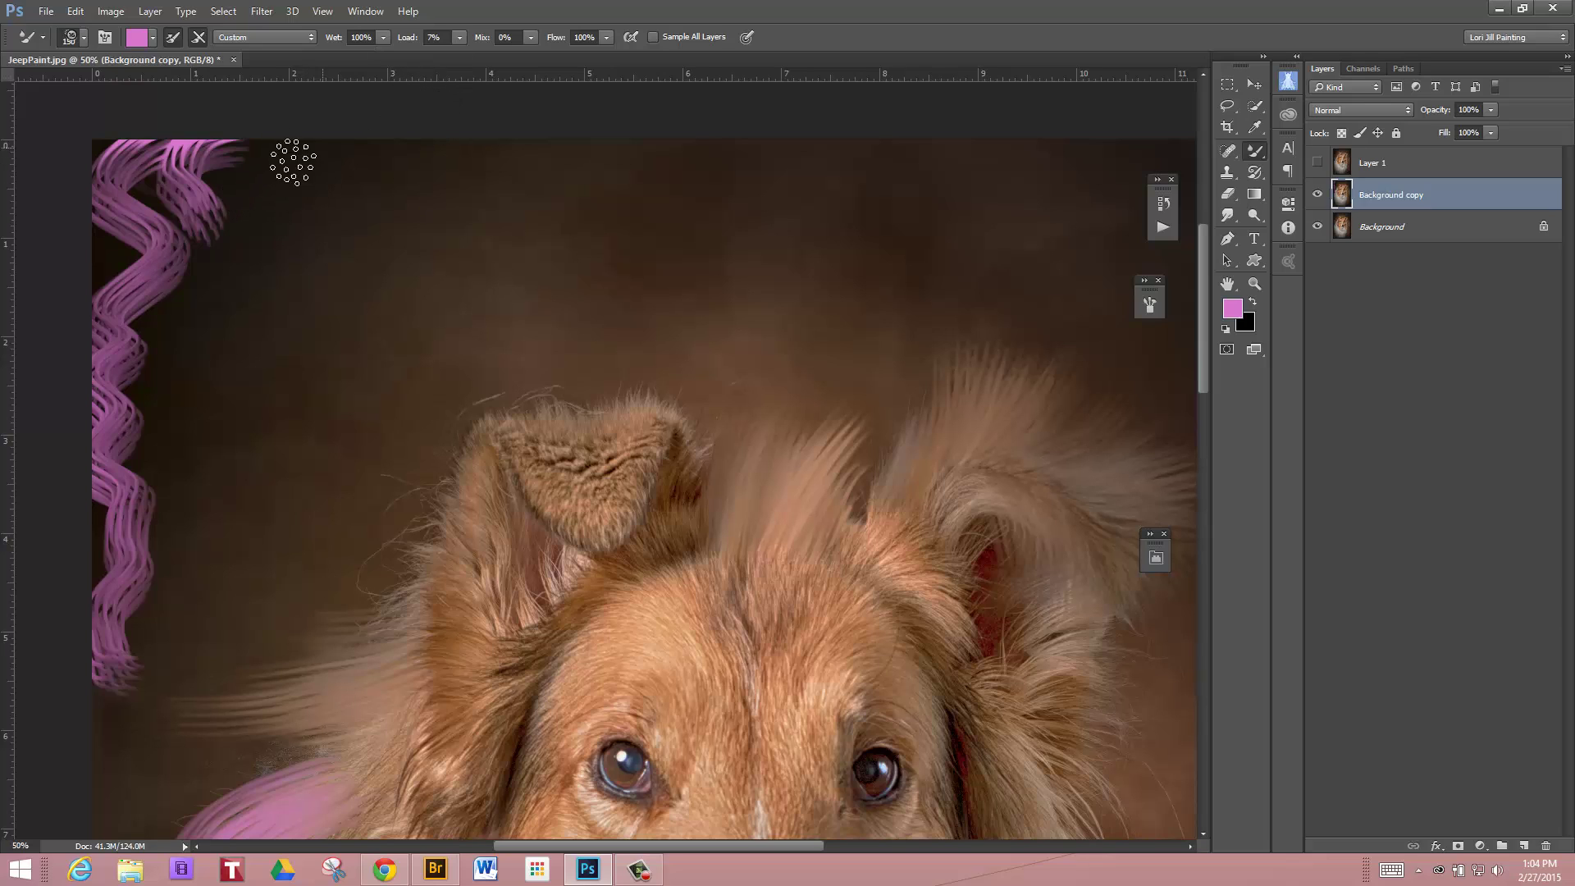
{"action": "mouse_move", "coordinate": [283, 168]}
{"action": "left_mouse_down"}
{"action": "mouse_move", "coordinate": [279, 259]}
{"action": "mouse_move", "coordinate": [238, 328]}
{"action": "mouse_move", "coordinate": [243, 559]}
{"action": "mouse_move", "coordinate": [169, 675]}
{"action": "mouse_move", "coordinate": [380, 467]}
{"action": "mouse_move", "coordinate": [421, 215]}
{"action": "mouse_move", "coordinate": [463, 209]}
{"action": "left_mouse_up"}
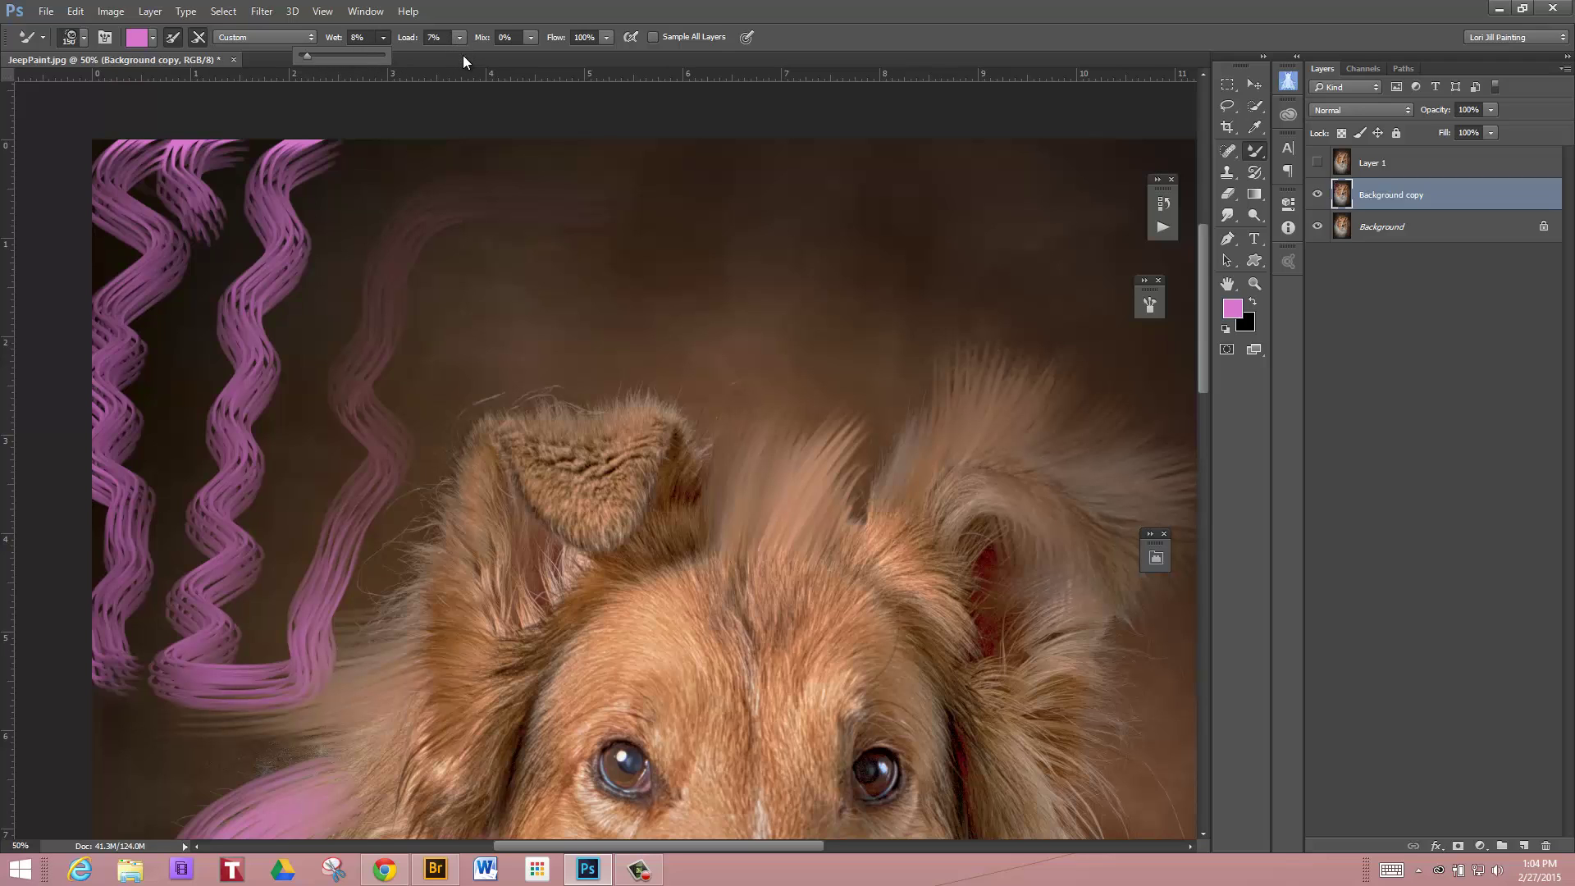
Step: Set Wet to 8% and paint looping pink strokes across the upper background
{"action": "left_click", "coordinate": [804, 174]}
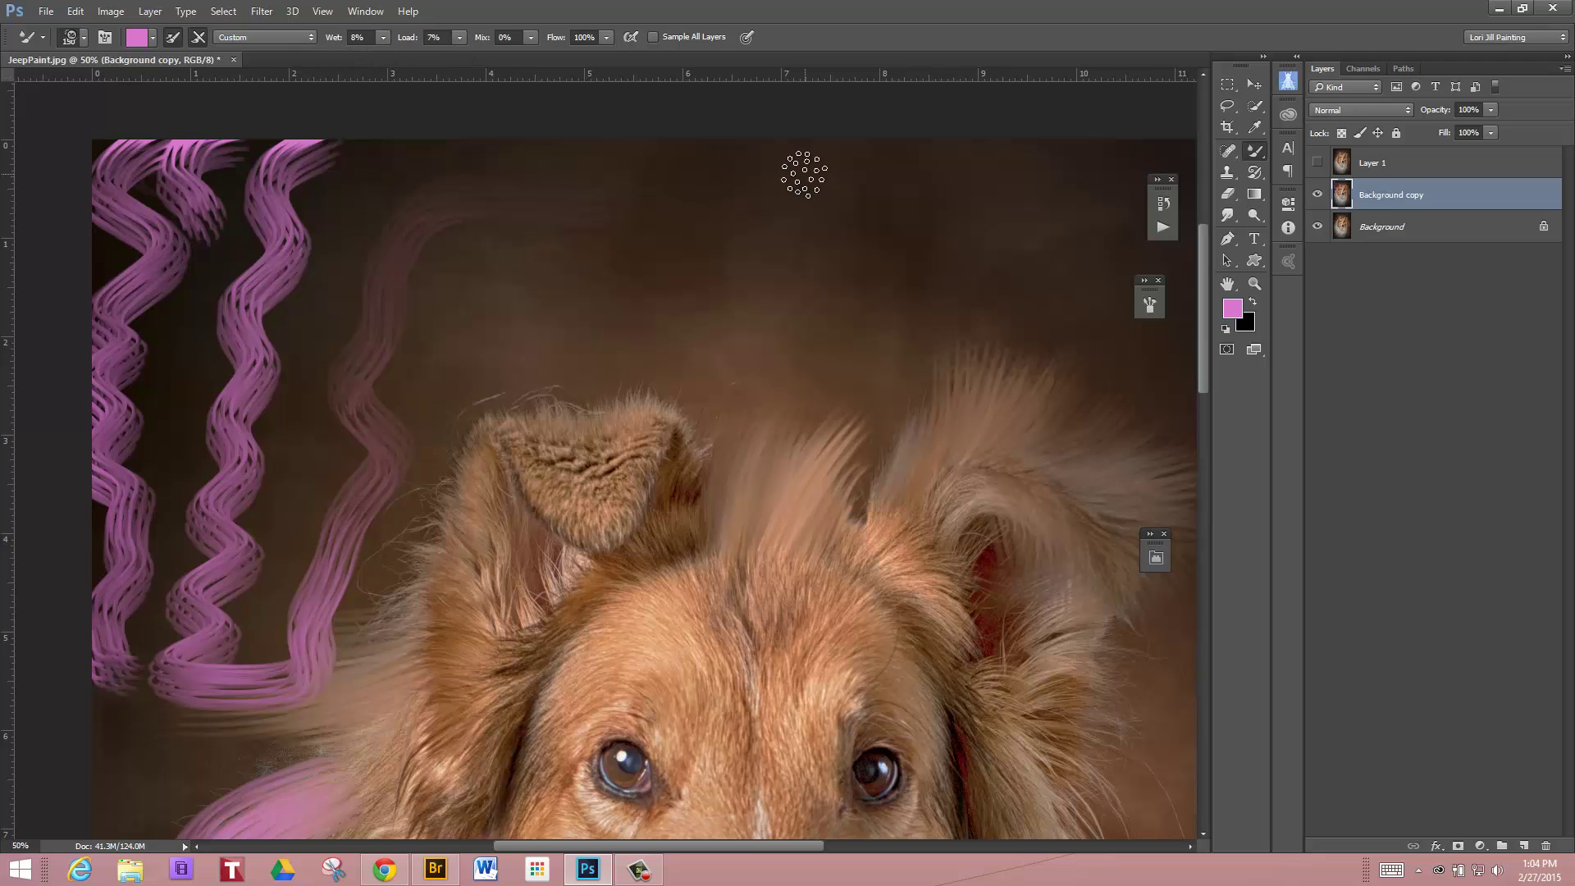
{"action": "mouse_move", "coordinate": [396, 152]}
{"action": "left_mouse_down"}
{"action": "mouse_move", "coordinate": [496, 193]}
{"action": "mouse_move", "coordinate": [513, 251]}
{"action": "mouse_move", "coordinate": [592, 274]}
{"action": "mouse_move", "coordinate": [799, 210]}
{"action": "mouse_move", "coordinate": [895, 239]}
{"action": "mouse_move", "coordinate": [772, 305]}
{"action": "mouse_move", "coordinate": [541, 319]}
{"action": "mouse_move", "coordinate": [331, 376]}
{"action": "mouse_move", "coordinate": [370, 447]}
{"action": "left_mouse_up"}
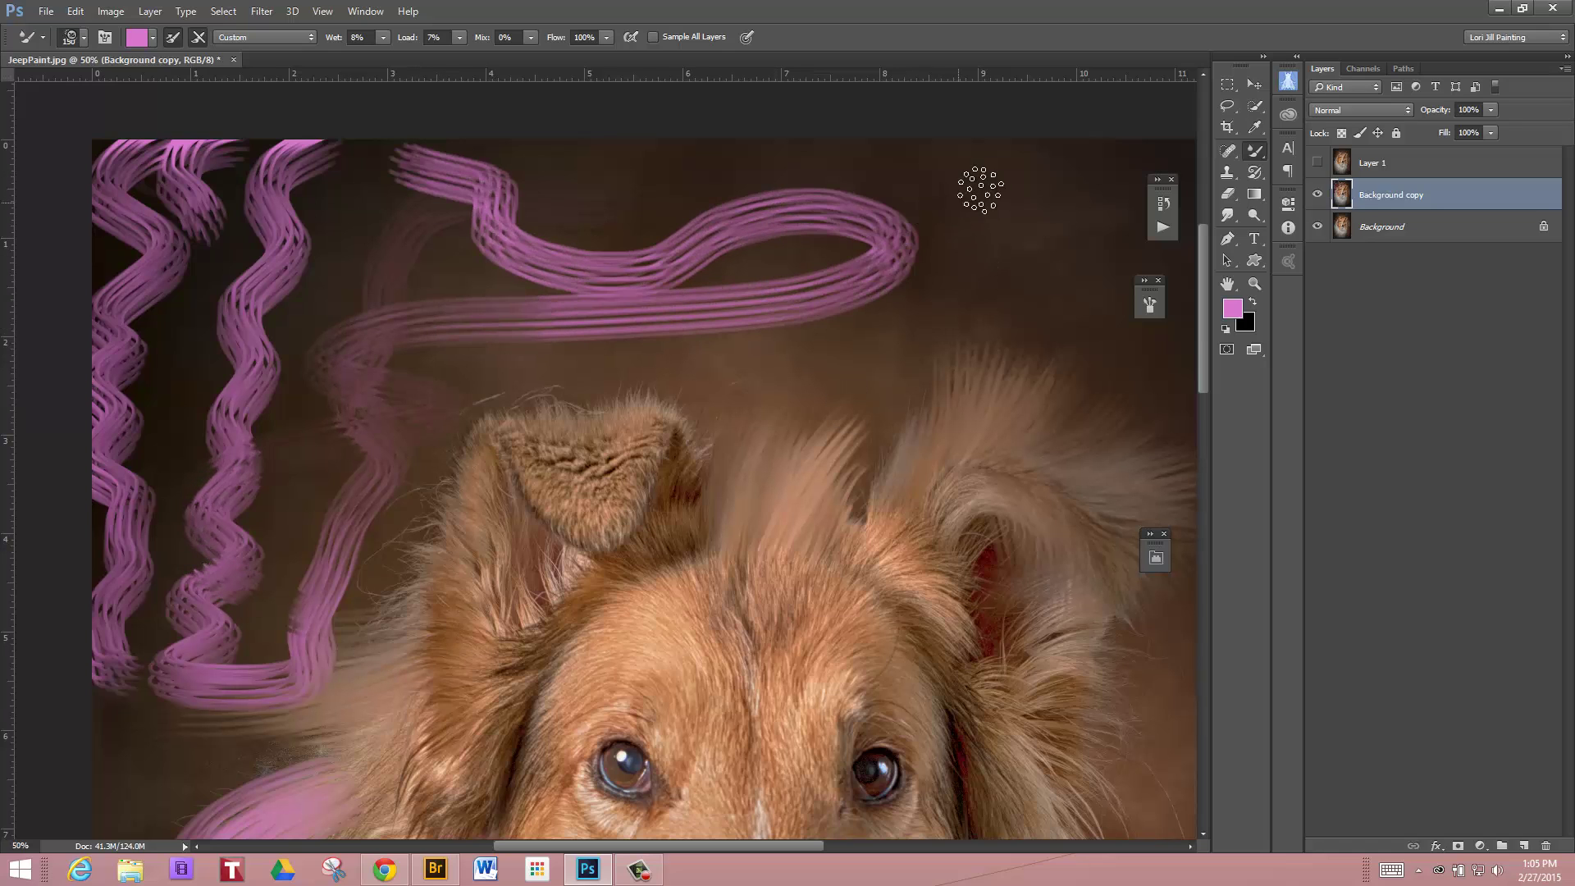
{"action": "mouse_move", "coordinate": [1017, 174]}
{"action": "left_mouse_down"}
{"action": "mouse_move", "coordinate": [731, 193]}
{"action": "mouse_move", "coordinate": [604, 344]}
{"action": "mouse_move", "coordinate": [648, 402]}
{"action": "left_mouse_up"}
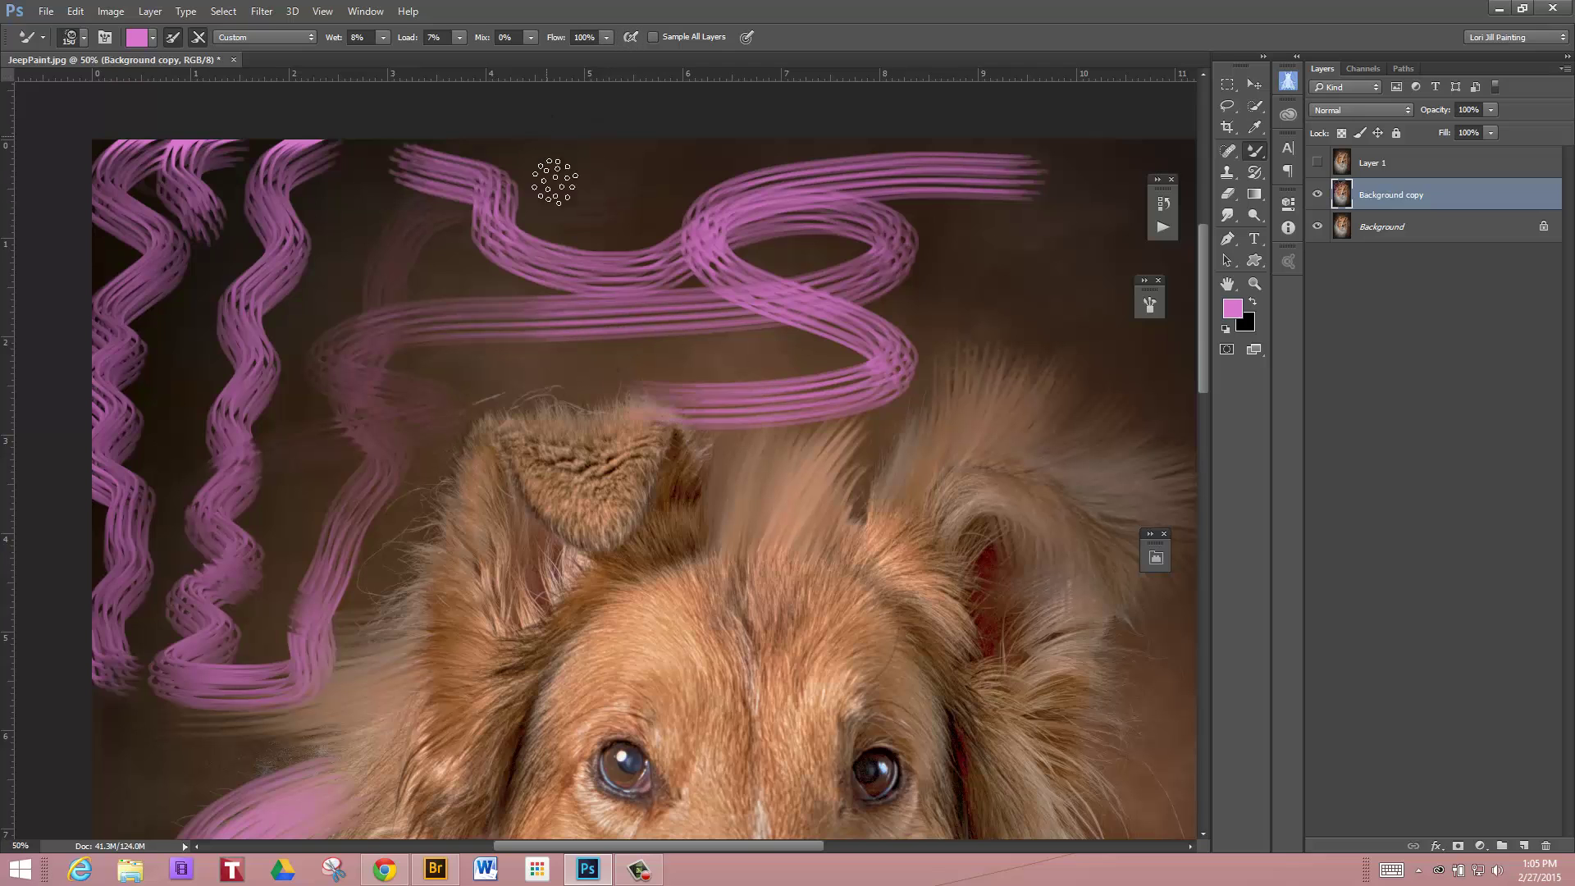
{"action": "mouse_move", "coordinate": [657, 150]}
{"action": "left_mouse_down"}
{"action": "mouse_move", "coordinate": [520, 183]}
{"action": "mouse_move", "coordinate": [211, 440]}
{"action": "mouse_move", "coordinate": [362, 563]}
{"action": "left_mouse_up"}
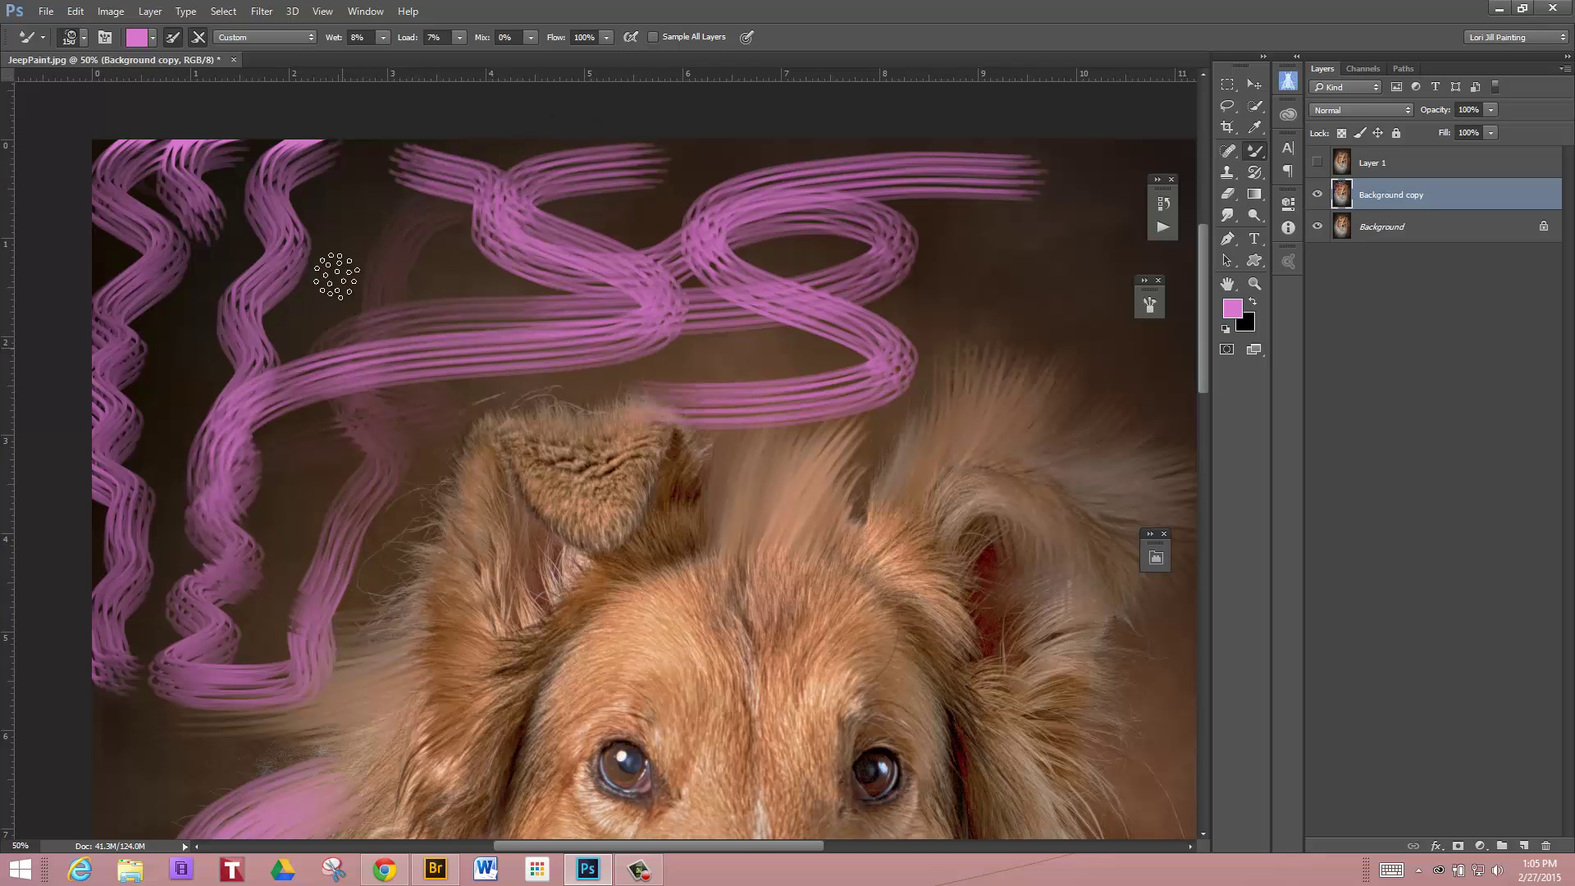
{"action": "left_click_drag", "start_coordinate": [335, 235], "coordinate": [370, 357]}
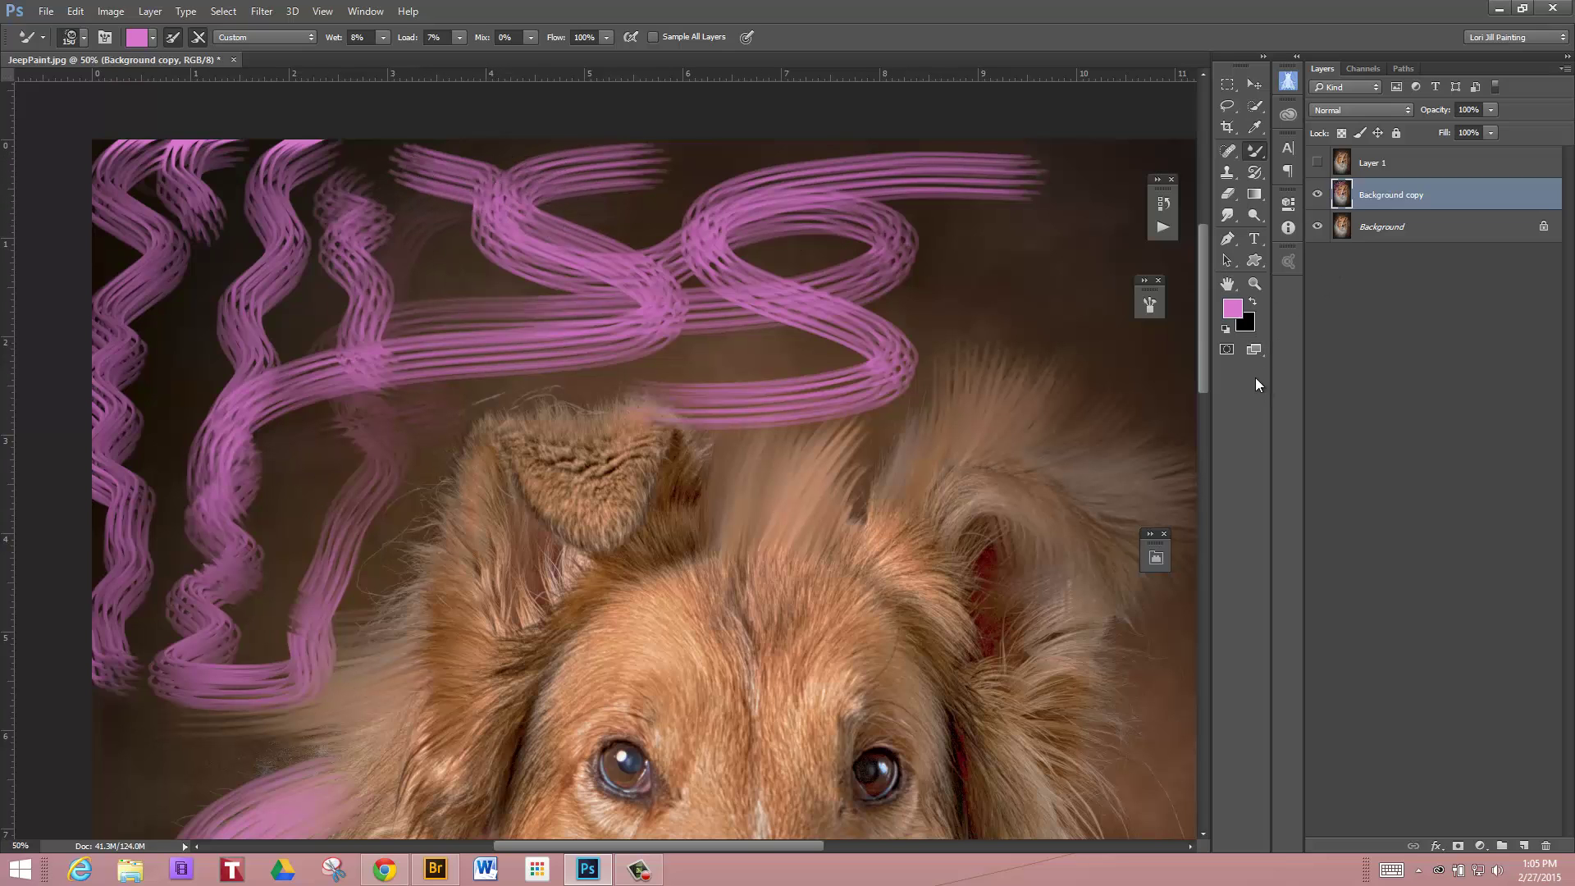
Step: Replace the scribbled Background copy with a fresh Ctrl+J duplicate, test a stroke, set Load 11%
{"action": "left_click", "coordinate": [1546, 846]}
{"action": "left_click", "coordinate": [714, 330]}
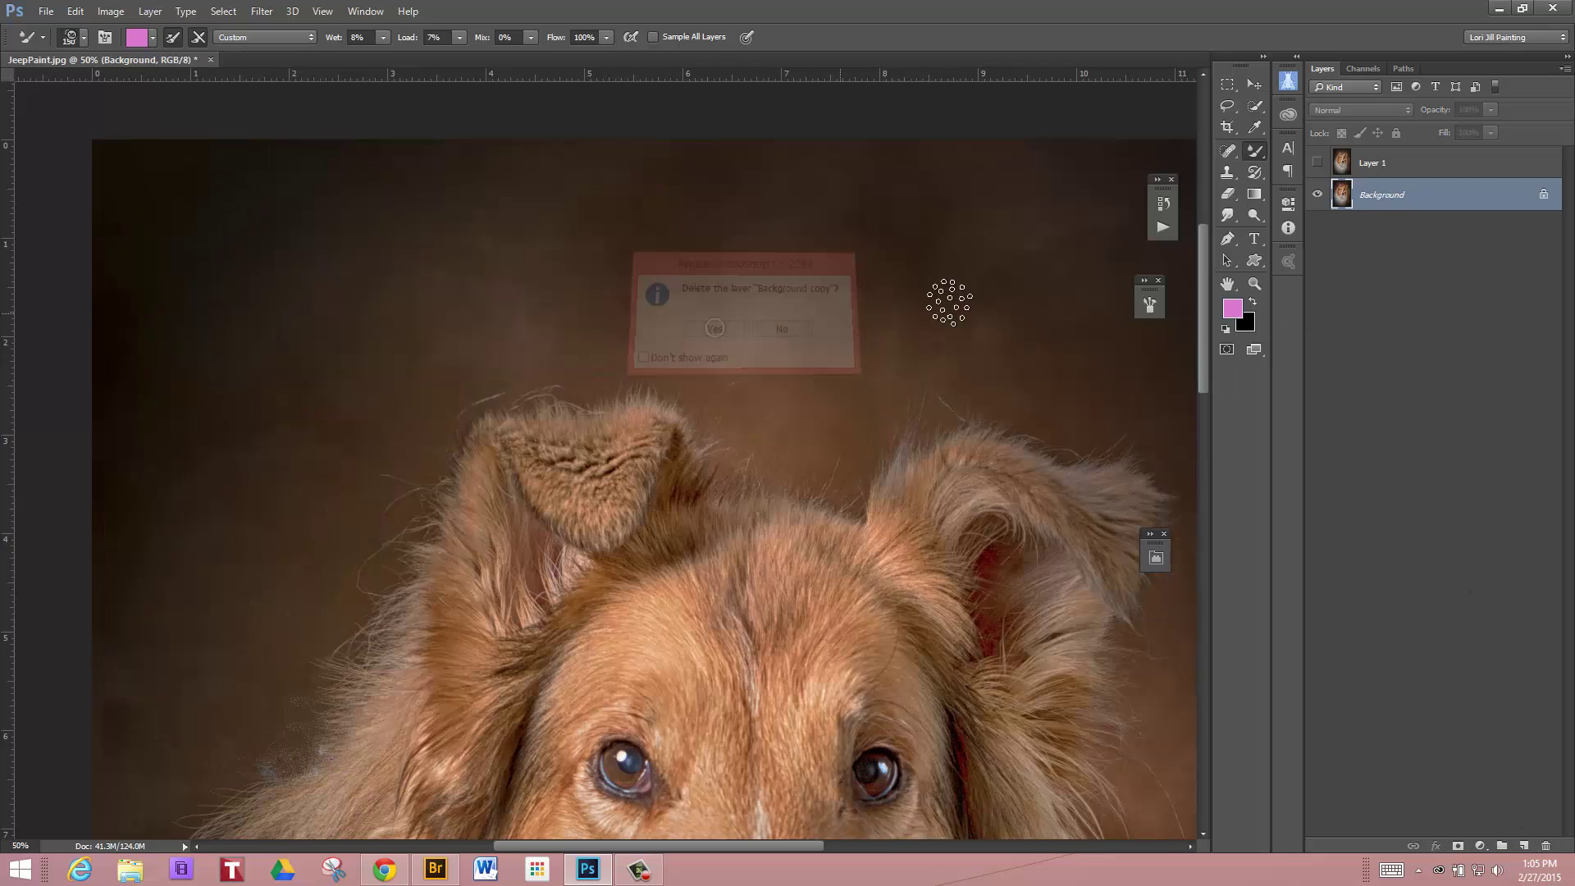
{"action": "key", "text": "ctrl+j"}
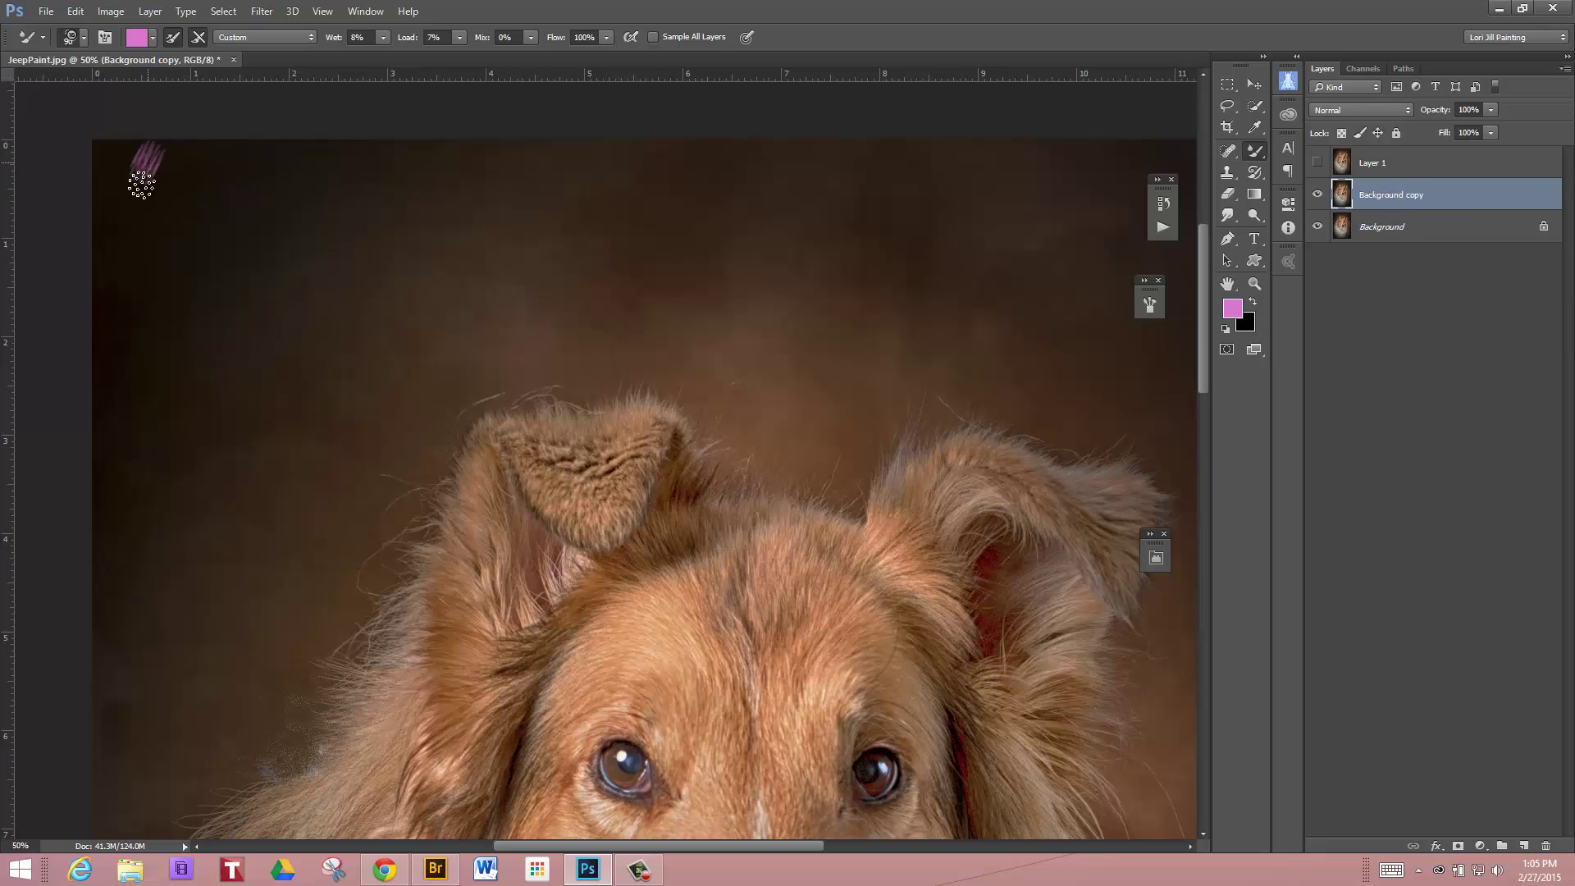
{"action": "mouse_move", "coordinate": [143, 189]}
{"action": "left_mouse_down"}
{"action": "mouse_move", "coordinate": [174, 209]}
{"action": "mouse_move", "coordinate": [164, 301]}
{"action": "mouse_move", "coordinate": [126, 362]}
{"action": "mouse_move", "coordinate": [170, 451]}
{"action": "mouse_move", "coordinate": [156, 503]}
{"action": "mouse_move", "coordinate": [195, 607]}
{"action": "mouse_move", "coordinate": [188, 667]}
{"action": "mouse_move", "coordinate": [216, 746]}
{"action": "left_mouse_up"}
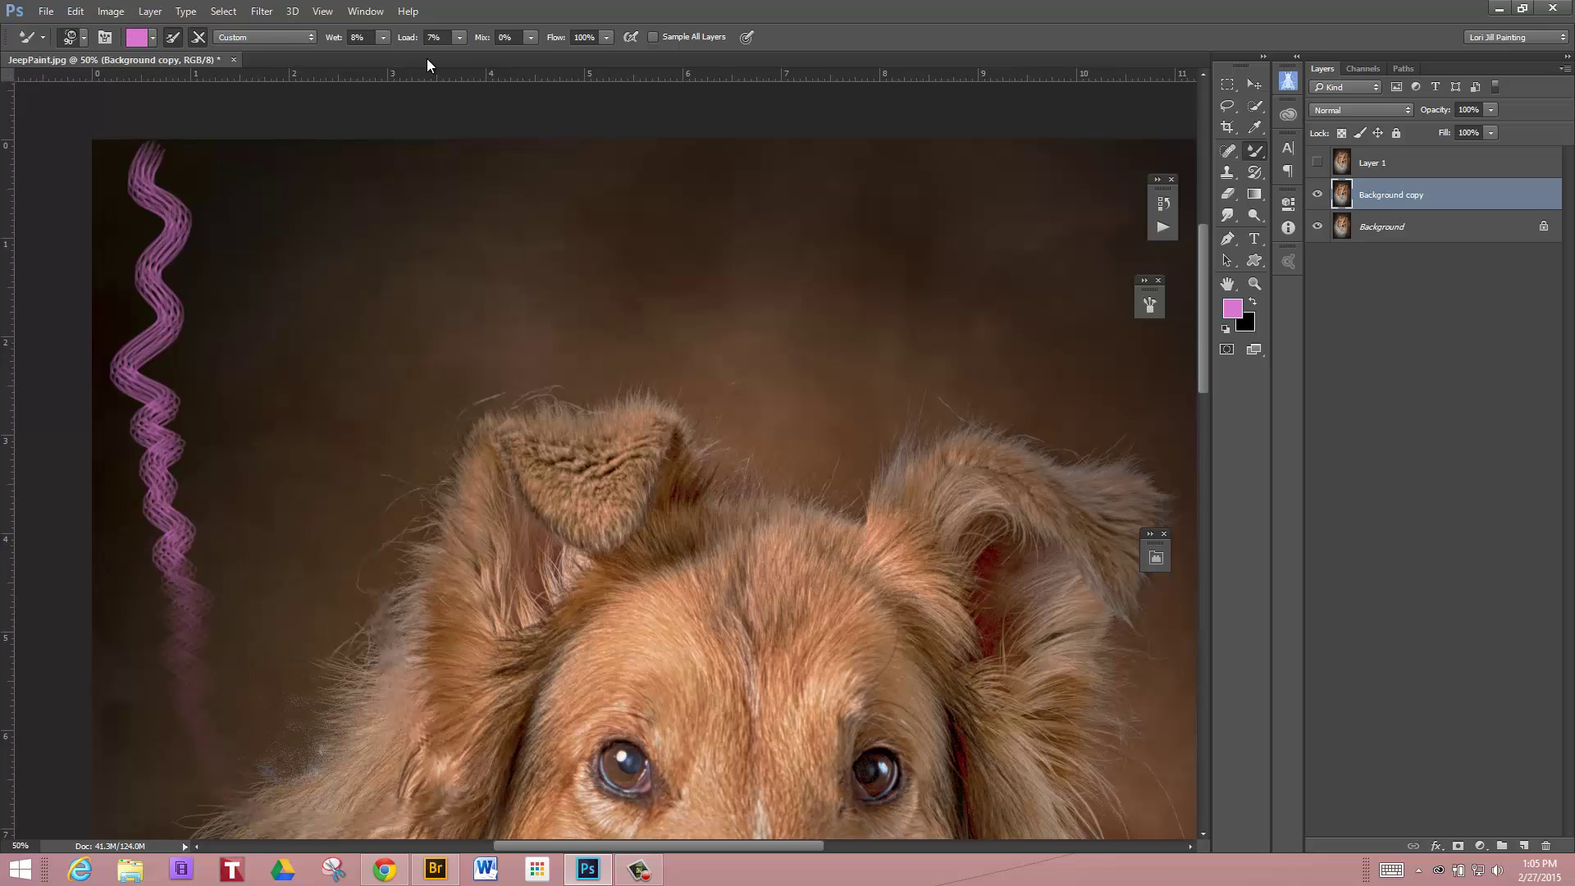
{"action": "left_click_drag", "start_coordinate": [1201, 327], "coordinate": [1189, 461]}
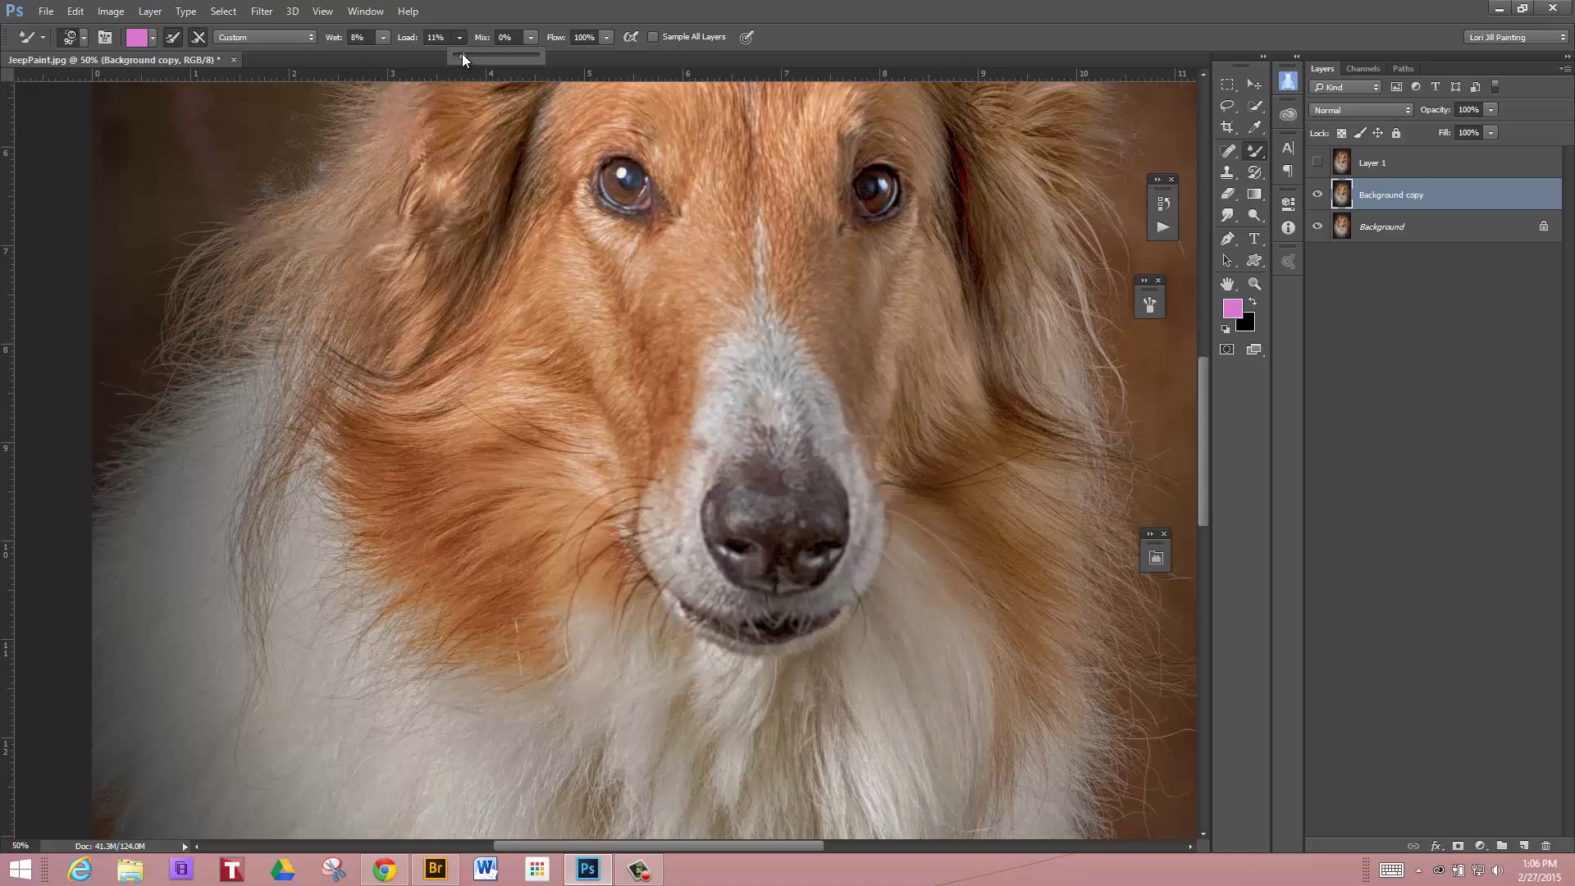
Step: Configure the Mixer Brush with Wet 22%, Mix 90% and Flow 15%
{"action": "left_click", "coordinate": [383, 37]}
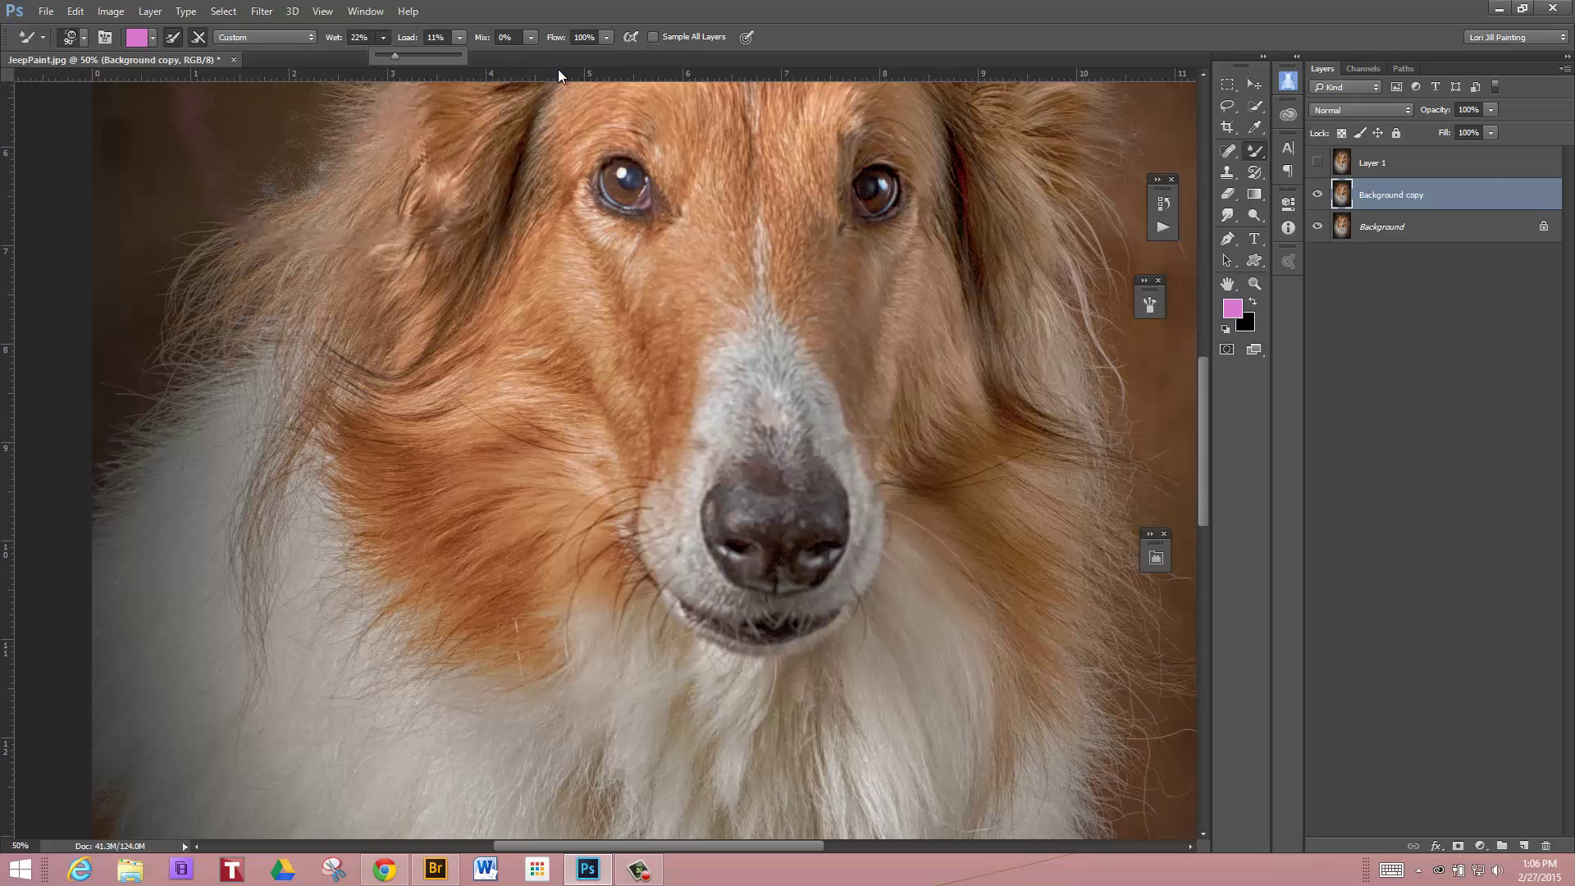
{"action": "left_click", "coordinate": [531, 36]}
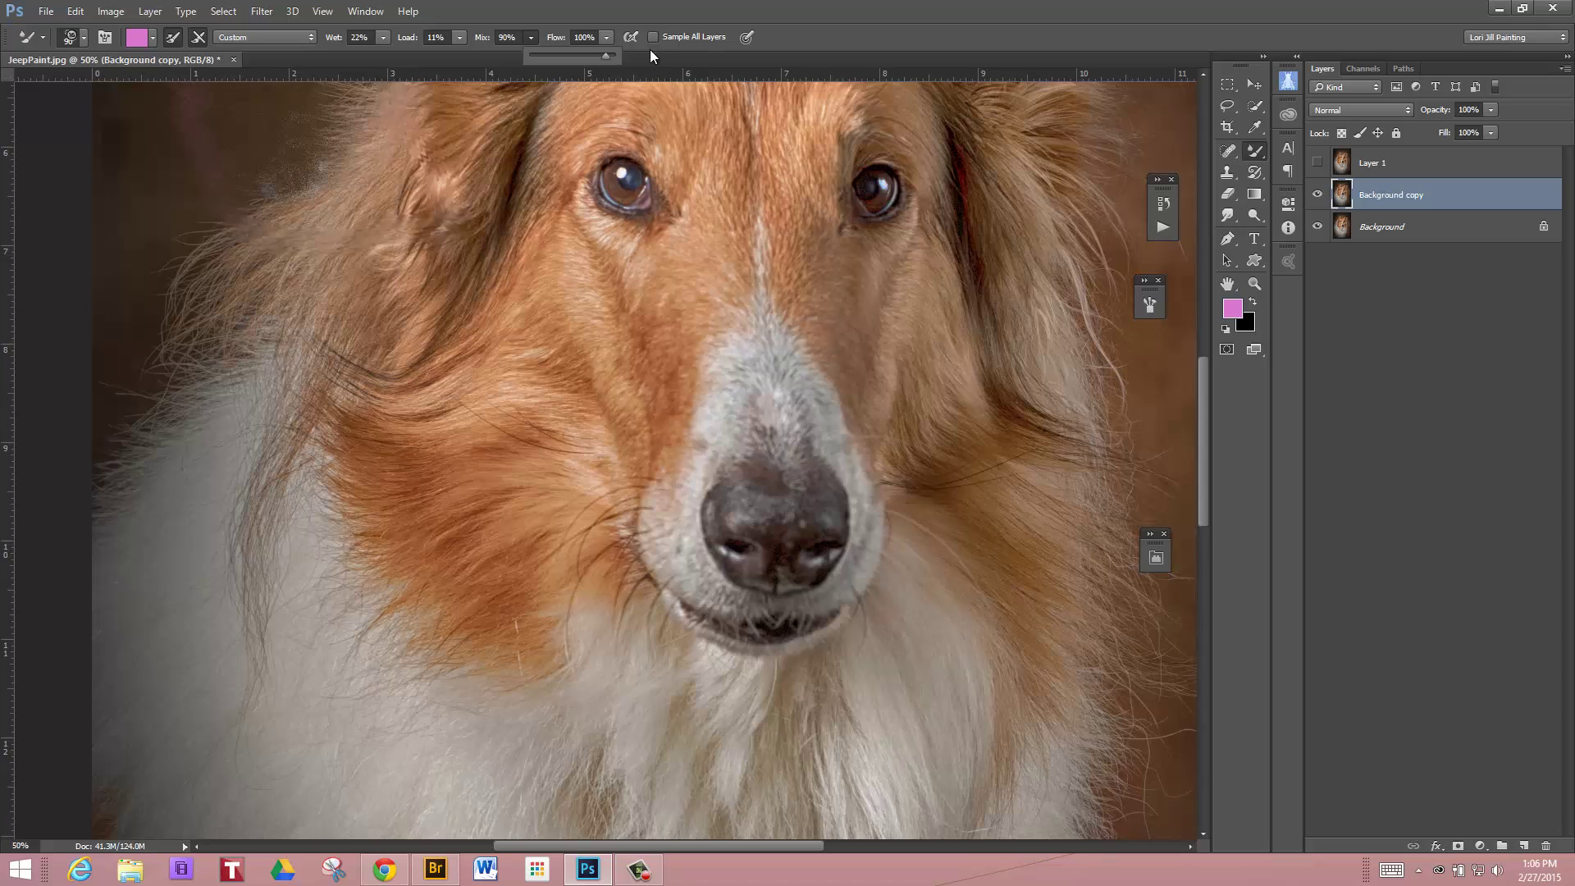
{"action": "left_click", "coordinate": [607, 37]}
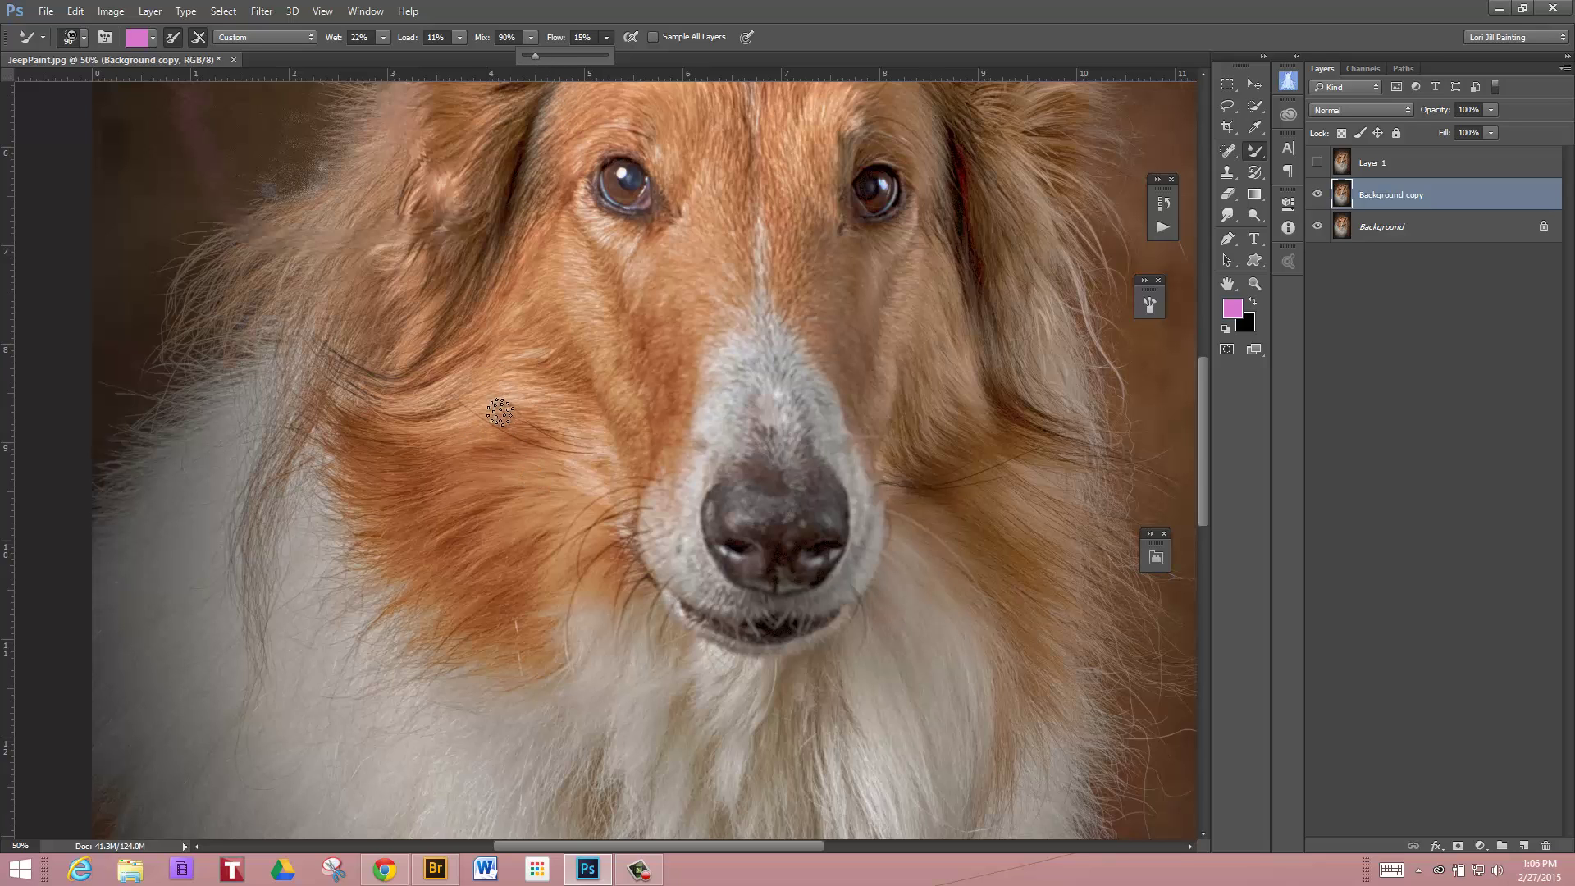
Step: Drag a pink-tinted blending stroke across the collie's left cheek fur
{"action": "mouse_move", "coordinate": [545, 412]}
{"action": "left_mouse_down"}
{"action": "mouse_move", "coordinate": [450, 424]}
{"action": "mouse_move", "coordinate": [558, 415]}
{"action": "mouse_move", "coordinate": [438, 435]}
{"action": "mouse_move", "coordinate": [563, 415]}
{"action": "mouse_move", "coordinate": [430, 439]}
{"action": "mouse_move", "coordinate": [533, 391]}
{"action": "mouse_move", "coordinate": [361, 410]}
{"action": "mouse_move", "coordinate": [490, 398]}
{"action": "mouse_move", "coordinate": [361, 406]}
{"action": "mouse_move", "coordinate": [427, 416]}
{"action": "mouse_move", "coordinate": [339, 390]}
{"action": "mouse_move", "coordinate": [408, 410]}
{"action": "mouse_move", "coordinate": [372, 383]}
{"action": "mouse_move", "coordinate": [397, 393]}
{"action": "mouse_move", "coordinate": [432, 369]}
{"action": "mouse_move", "coordinate": [342, 374]}
{"action": "mouse_move", "coordinate": [451, 362]}
{"action": "mouse_move", "coordinate": [494, 326]}
{"action": "mouse_move", "coordinate": [389, 368]}
{"action": "mouse_move", "coordinate": [505, 320]}
{"action": "mouse_move", "coordinate": [374, 396]}
{"action": "mouse_move", "coordinate": [520, 324]}
{"action": "mouse_move", "coordinate": [381, 412]}
{"action": "mouse_move", "coordinate": [526, 372]}
{"action": "mouse_move", "coordinate": [556, 375]}
{"action": "mouse_move", "coordinate": [479, 381]}
{"action": "mouse_move", "coordinate": [566, 385]}
{"action": "mouse_move", "coordinate": [456, 414]}
{"action": "mouse_move", "coordinate": [566, 416]}
{"action": "mouse_move", "coordinate": [573, 403]}
{"action": "mouse_move", "coordinate": [395, 453]}
{"action": "mouse_move", "coordinate": [410, 452]}
{"action": "mouse_move", "coordinate": [328, 416]}
{"action": "mouse_move", "coordinate": [386, 440]}
{"action": "mouse_move", "coordinate": [347, 419]}
{"action": "mouse_move", "coordinate": [366, 440]}
{"action": "mouse_move", "coordinate": [325, 431]}
{"action": "mouse_move", "coordinate": [403, 469]}
{"action": "mouse_move", "coordinate": [315, 443]}
{"action": "mouse_move", "coordinate": [458, 471]}
{"action": "mouse_move", "coordinate": [328, 476]}
{"action": "mouse_move", "coordinate": [582, 445]}
{"action": "mouse_move", "coordinate": [434, 455]}
{"action": "mouse_move", "coordinate": [561, 432]}
{"action": "mouse_move", "coordinate": [405, 474]}
{"action": "mouse_move", "coordinate": [596, 454]}
{"action": "mouse_move", "coordinate": [451, 494]}
{"action": "mouse_move", "coordinate": [587, 482]}
{"action": "mouse_move", "coordinate": [423, 504]}
{"action": "mouse_move", "coordinate": [593, 492]}
{"action": "mouse_move", "coordinate": [457, 499]}
{"action": "mouse_move", "coordinate": [580, 475]}
{"action": "mouse_move", "coordinate": [451, 491]}
{"action": "mouse_move", "coordinate": [596, 454]}
{"action": "mouse_move", "coordinate": [461, 474]}
{"action": "mouse_move", "coordinate": [569, 427]}
{"action": "mouse_move", "coordinate": [377, 462]}
{"action": "mouse_move", "coordinate": [303, 428]}
{"action": "mouse_move", "coordinate": [425, 447]}
{"action": "mouse_move", "coordinate": [319, 406]}
{"action": "mouse_move", "coordinate": [422, 451]}
{"action": "mouse_move", "coordinate": [380, 384]}
{"action": "mouse_move", "coordinate": [446, 389]}
{"action": "mouse_move", "coordinate": [452, 360]}
{"action": "mouse_move", "coordinate": [375, 373]}
{"action": "mouse_move", "coordinate": [482, 359]}
{"action": "left_mouse_up"}
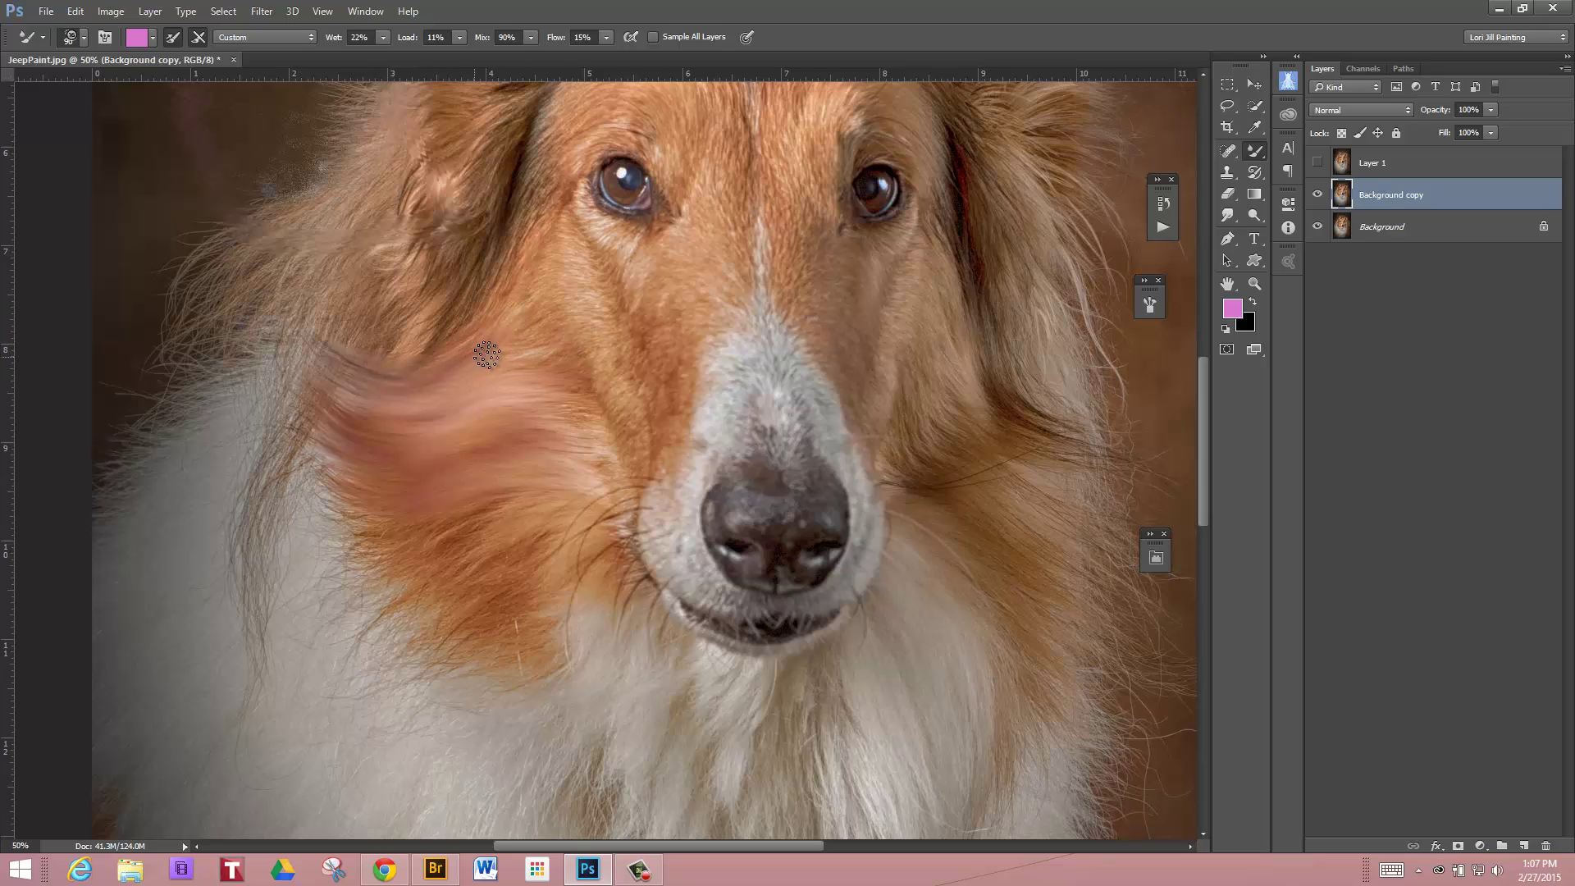